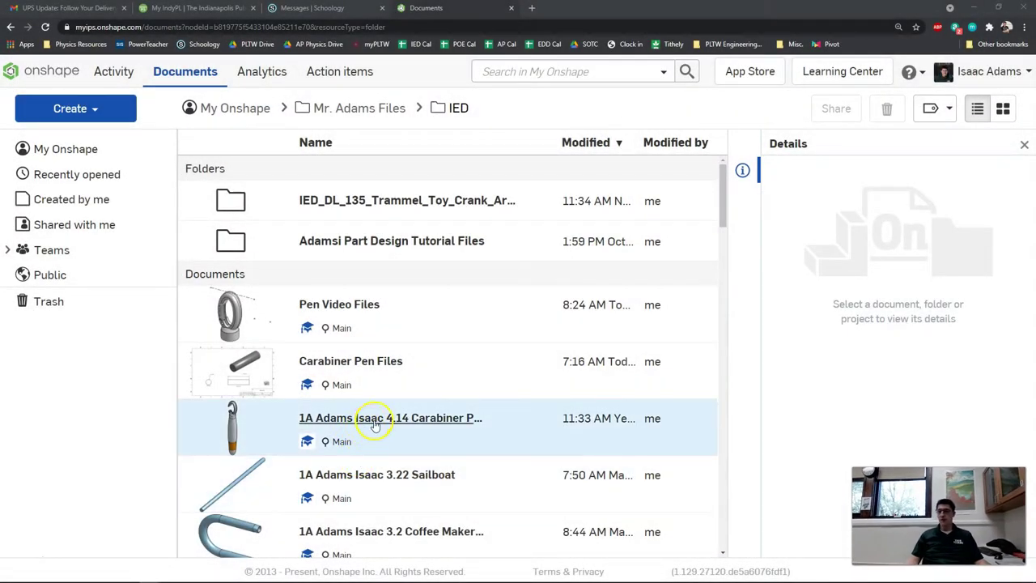
Step: Open the 4.14 Carabiner Pen document and switch to the Carabiner Top part studio
click(375, 422)
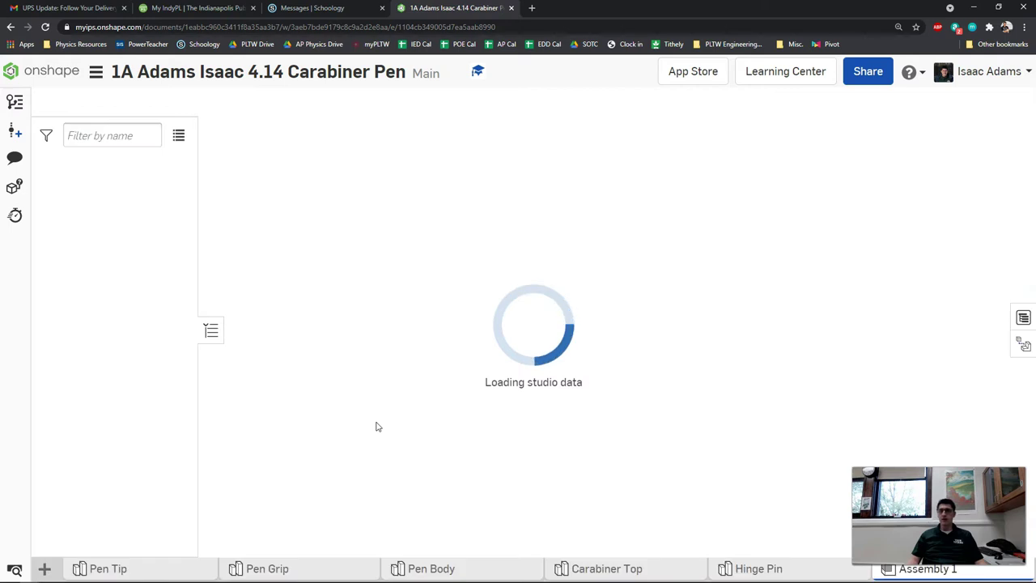
middle_drag(475, 371, 439, 384)
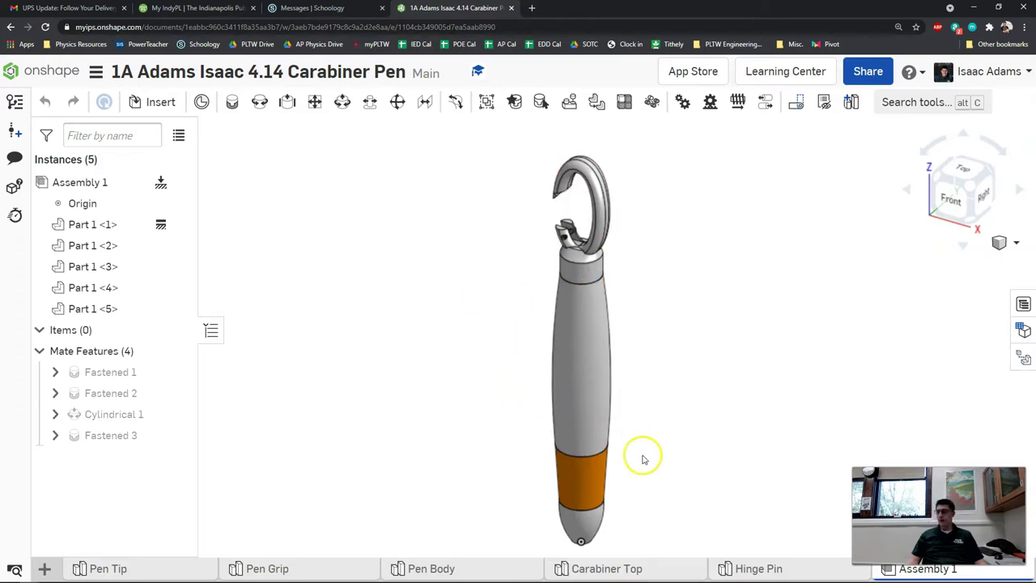
click(634, 571)
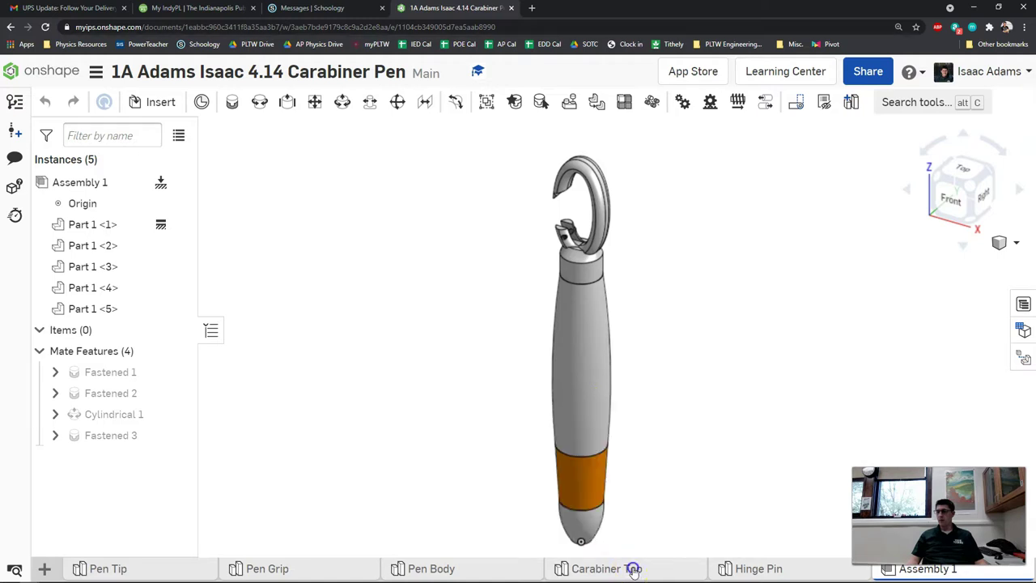
Step: Examine the open gap in the carabiner ring, including its notched upper end and the lower end with the hinge hole
middle_drag(613, 385, 580, 419)
scroll(599, 398, up, 5)
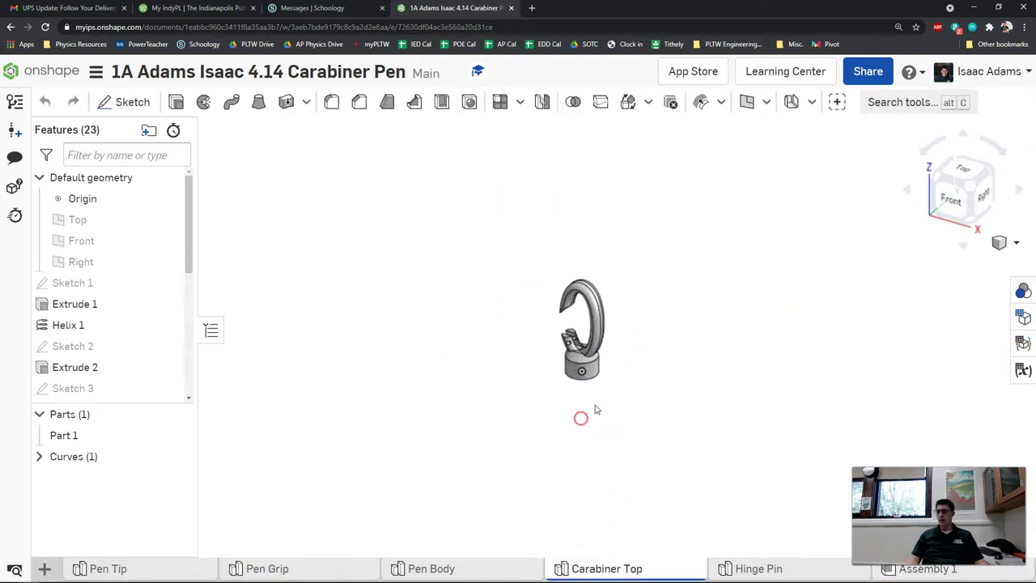
middle_drag(606, 361, 513, 503)
middle_drag(563, 457, 601, 419)
right_drag(601, 418, 624, 403)
scroll(589, 405, up, 3)
middle_drag(488, 398, 543, 400)
scroll(490, 375, up, 2)
middle_drag(462, 364, 492, 365)
right_drag(501, 362, 508, 357)
scroll(504, 363, up, 2)
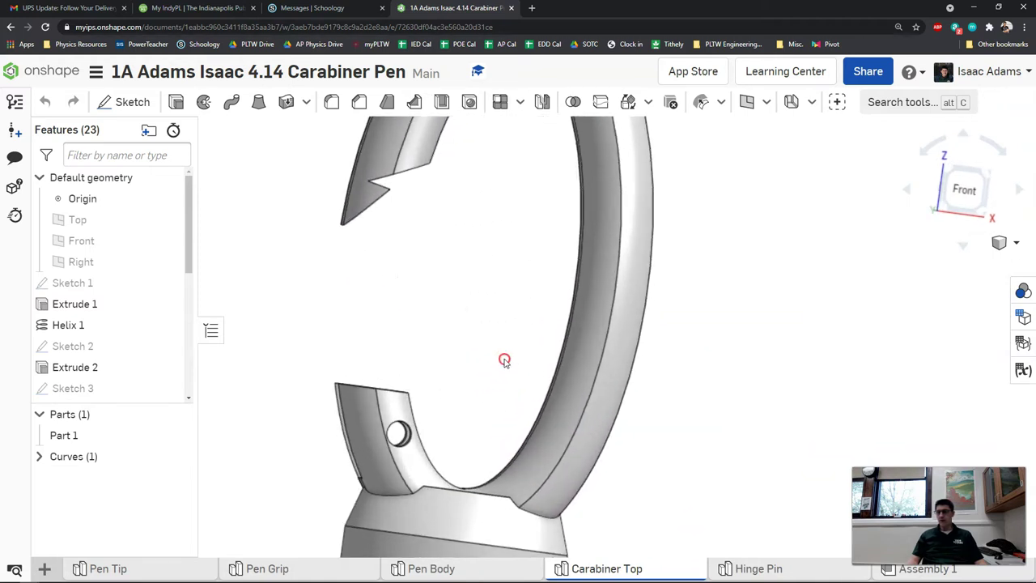
middle_drag(503, 362, 491, 381)
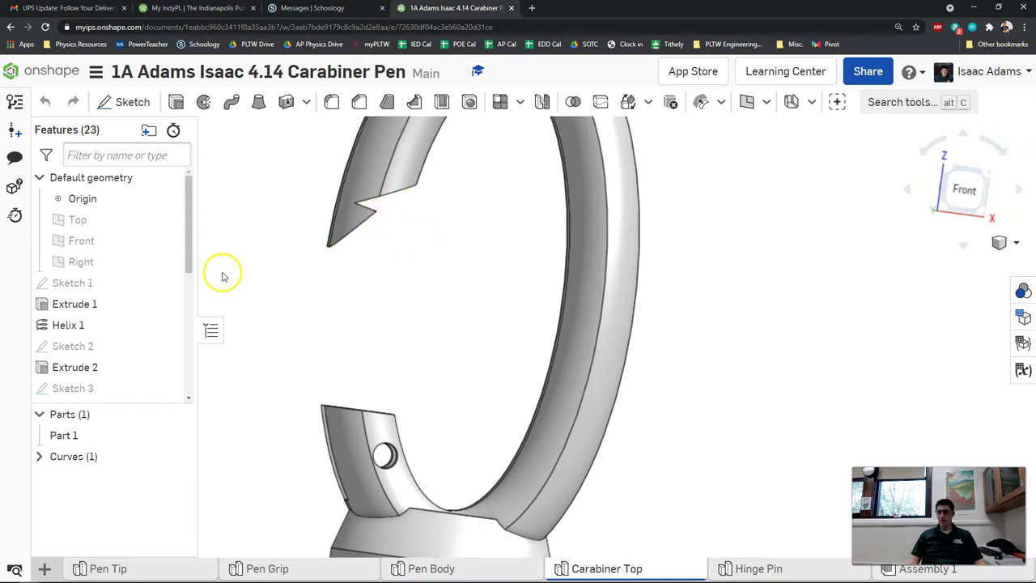
key(alt+Tab)
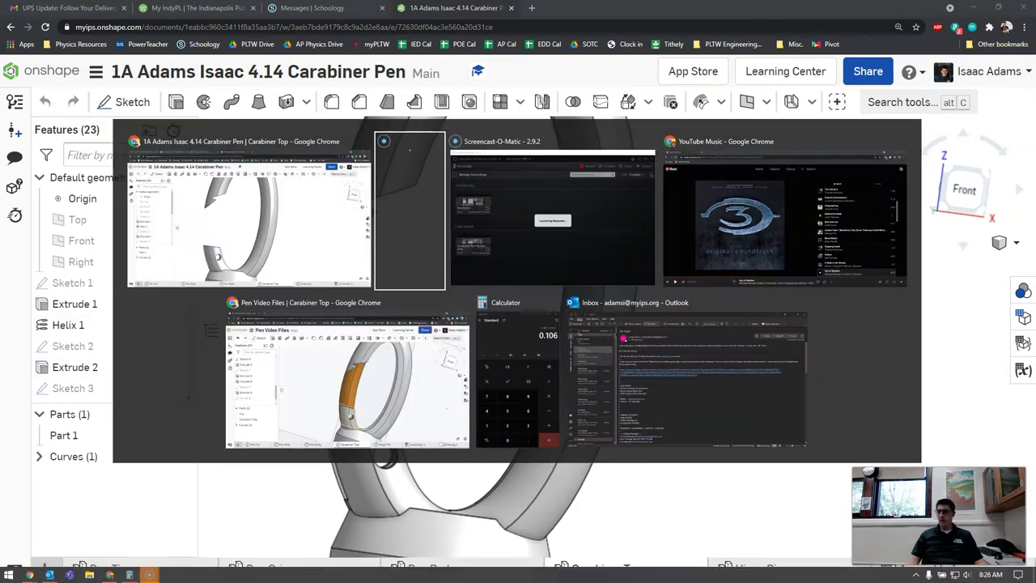
key(alt+Tab)
click(319, 377)
click(428, 300)
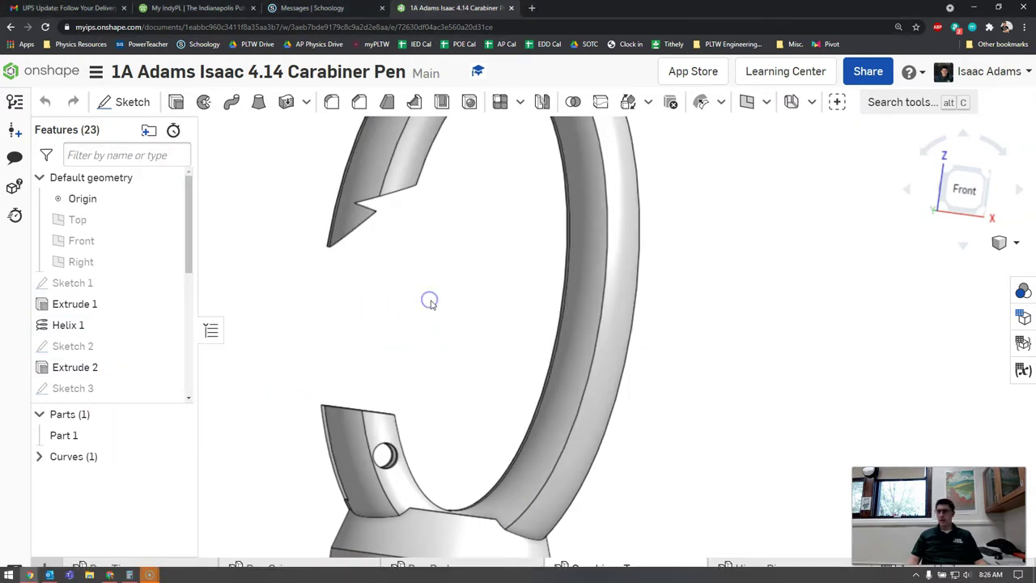
Step: Open Sketch 5 to check the ring's ellipse geometry, and close it without changes
scroll(109, 310, down, 3)
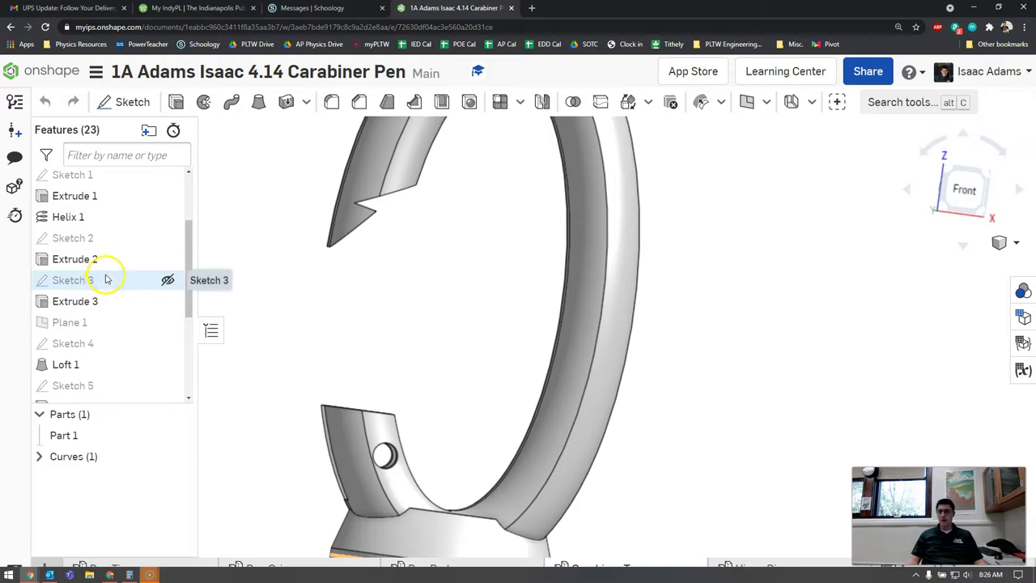
scroll(81, 352, down, 1)
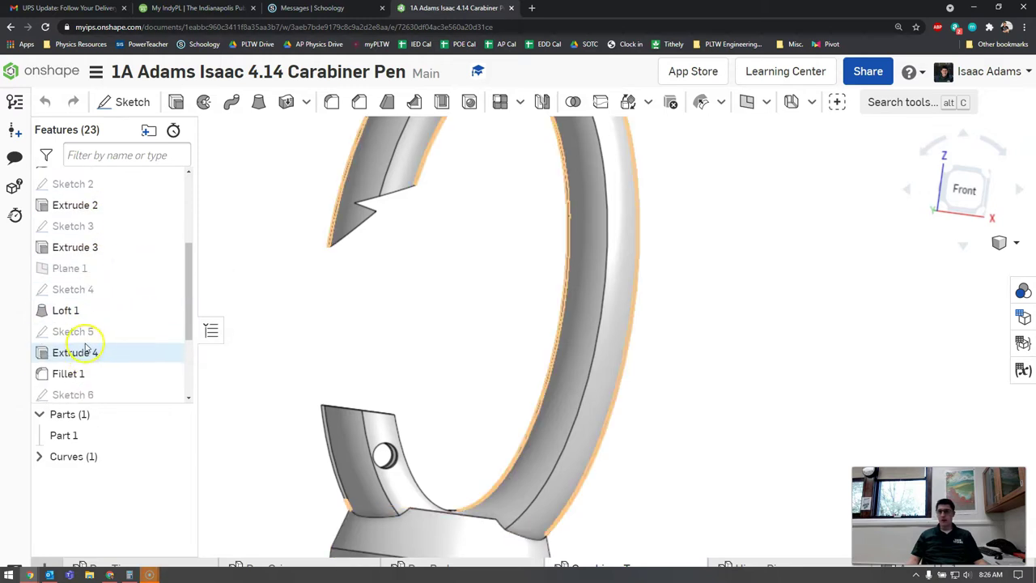
middle_drag(550, 318, 560, 337)
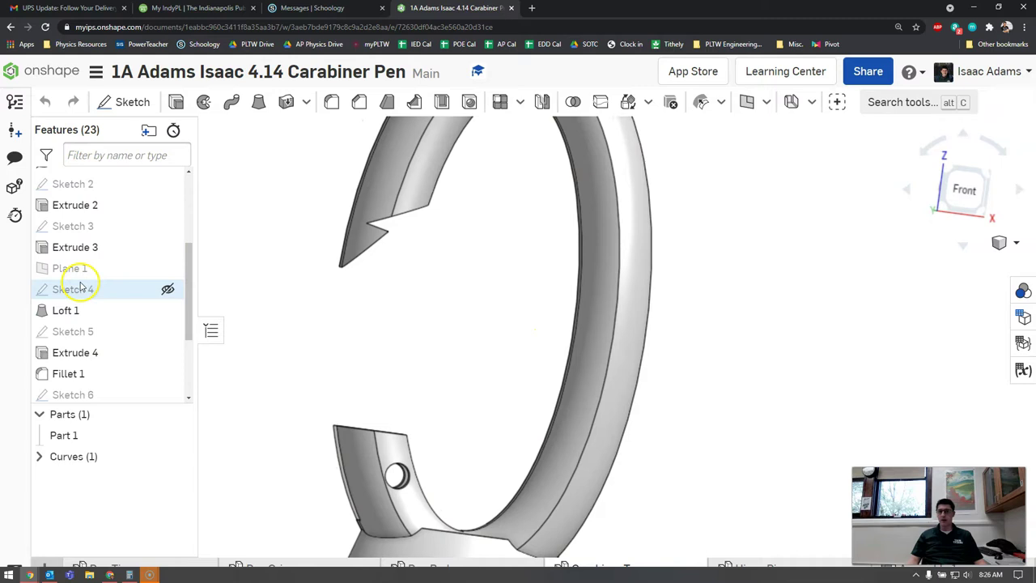
double_click(90, 332)
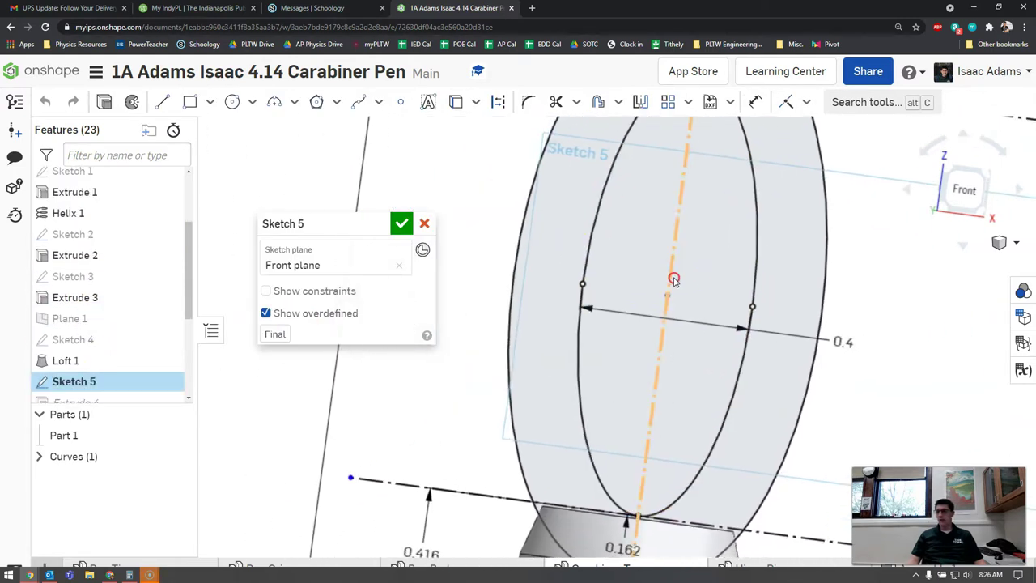
click(424, 223)
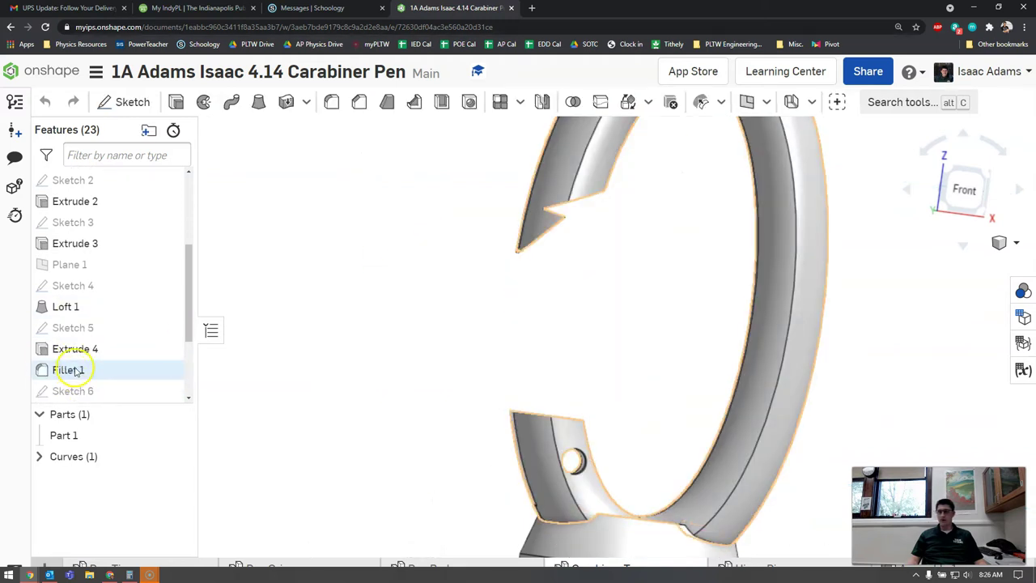
Step: Open Sketch 6 to examine the gap cut profile and its dimensions, and close it without changes
double_click(81, 391)
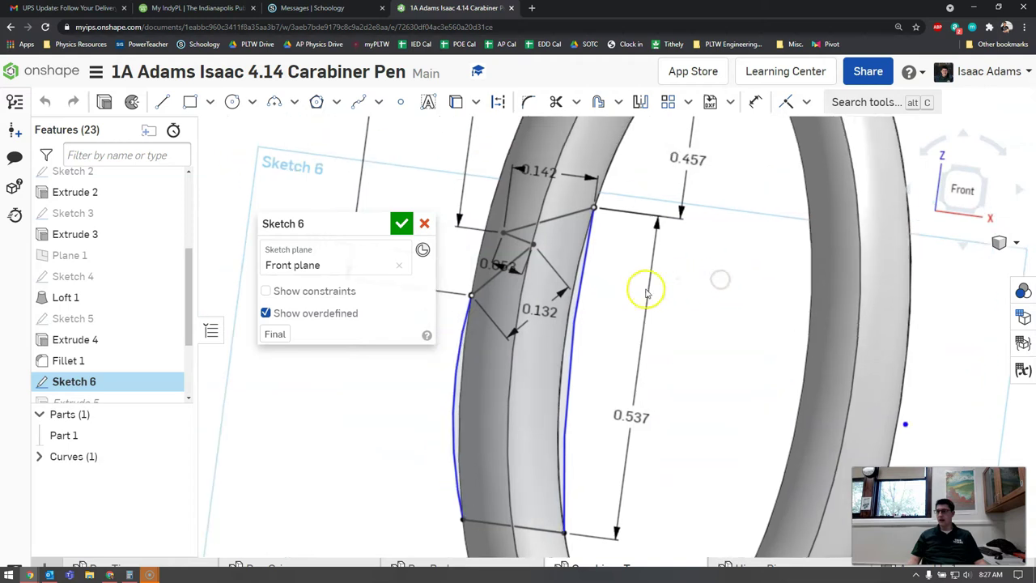
right_drag(537, 335, 597, 318)
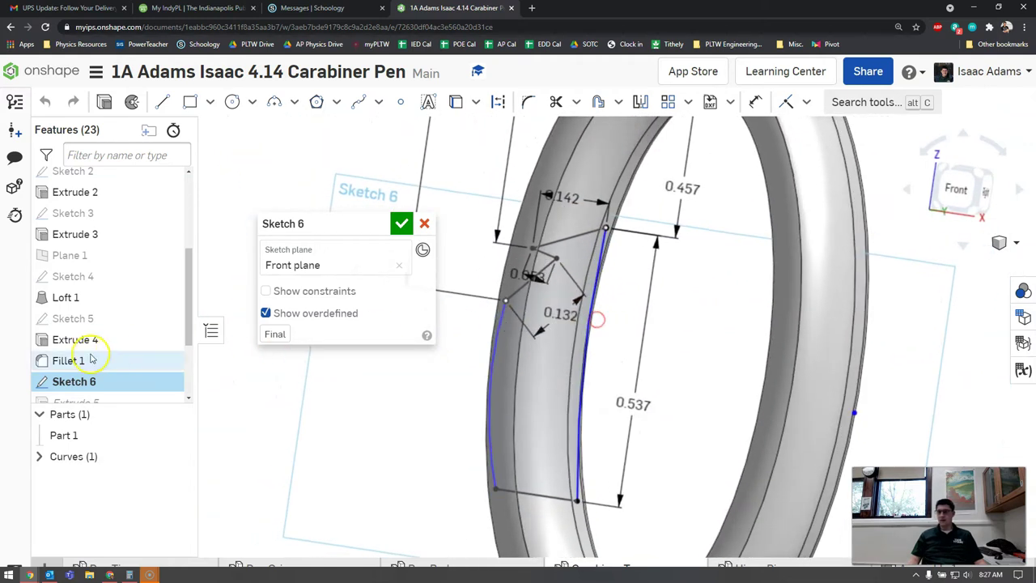
scroll(92, 366, down, 3)
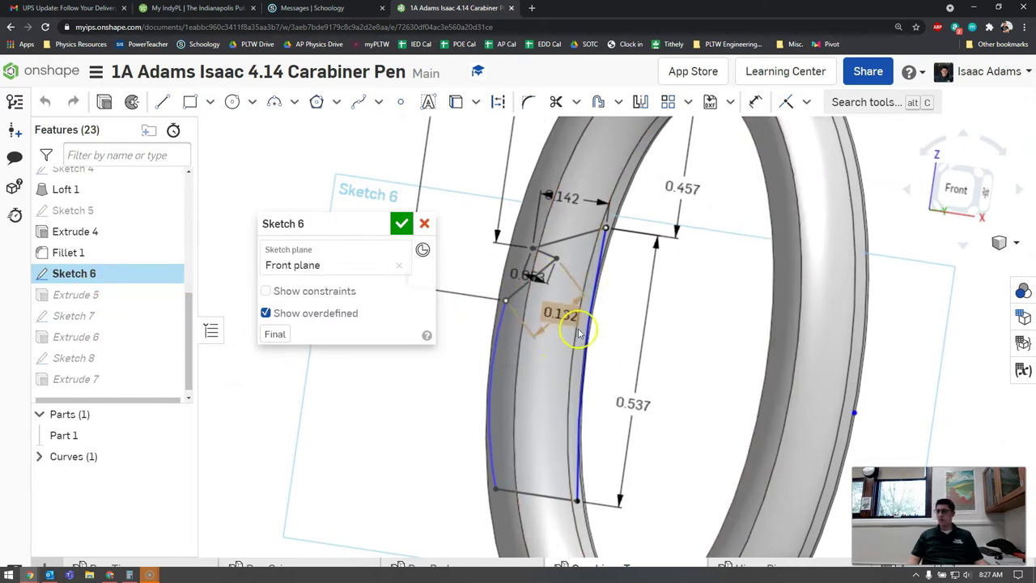
click(423, 228)
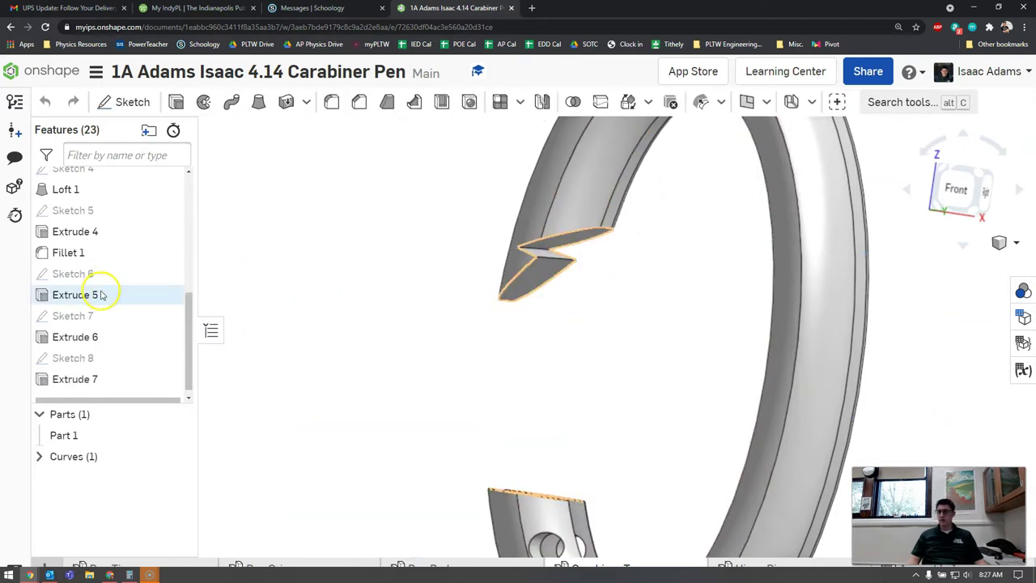
click(339, 295)
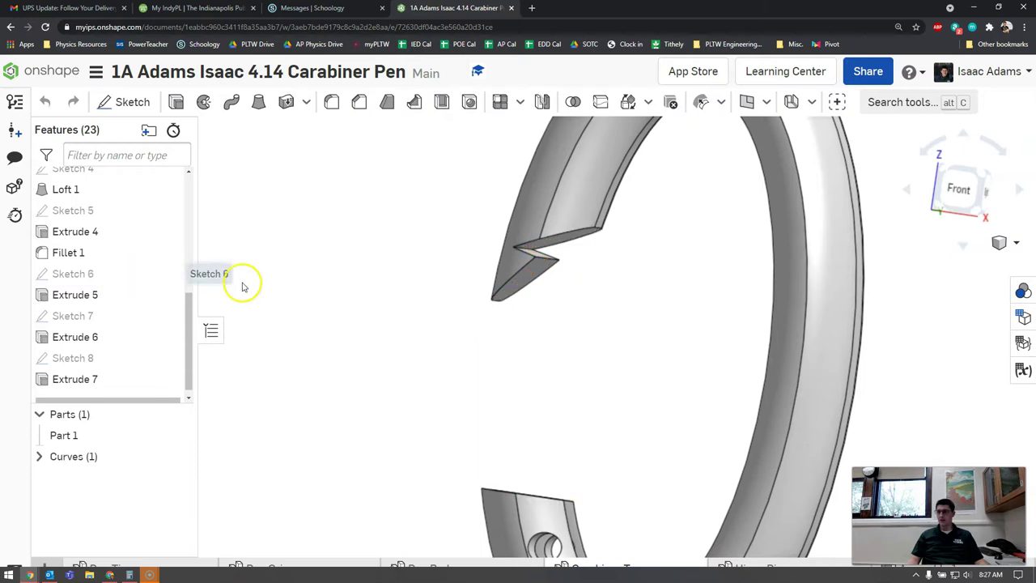
Step: Extrude the Sketch 6 profile symmetrically as a new part with a depth of 0.264 in
mouse_move(243, 283)
right_down()
mouse_move(291, 289)
mouse_move(260, 284)
right_up()
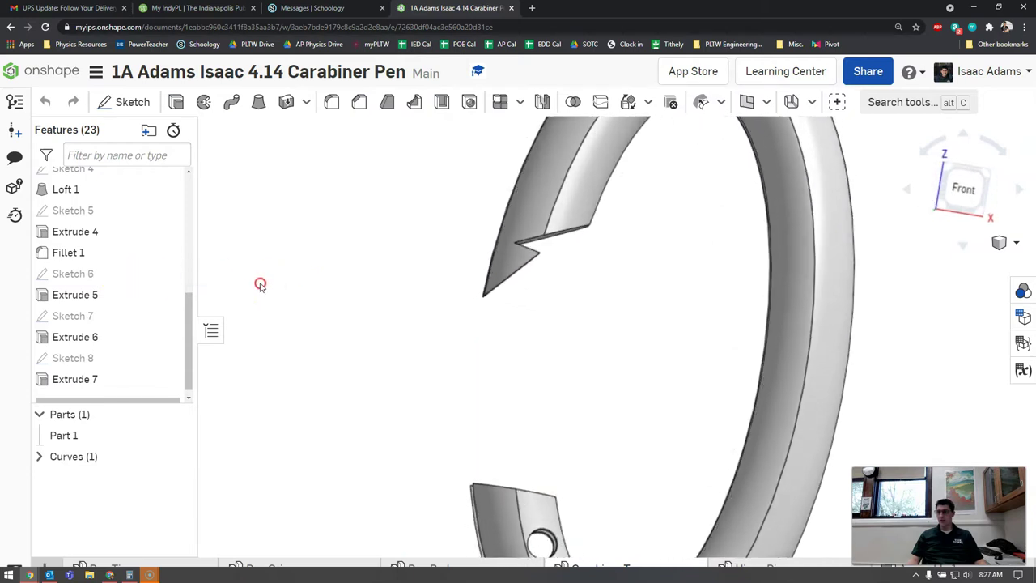
click(175, 104)
click(115, 259)
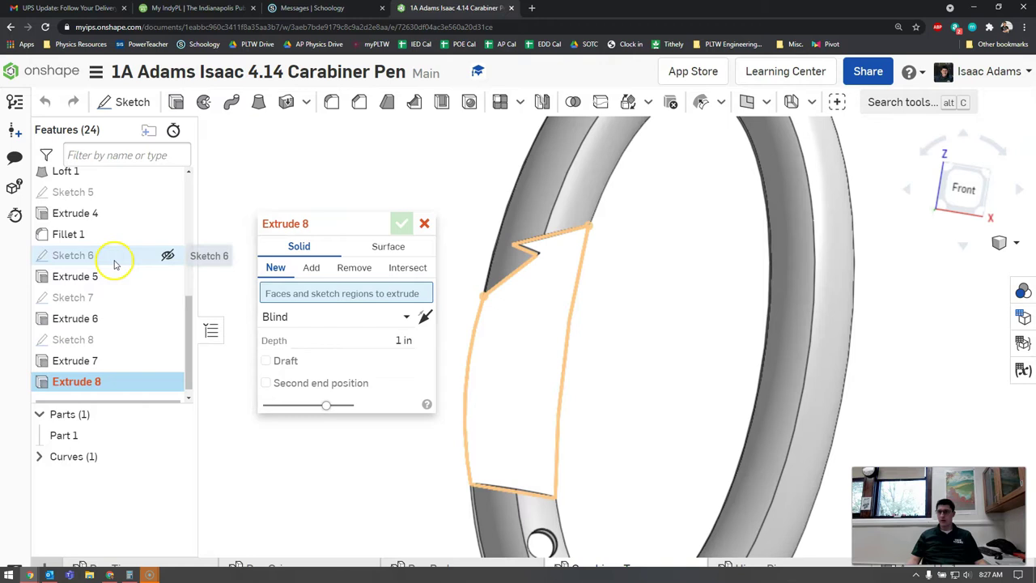
click(242, 233)
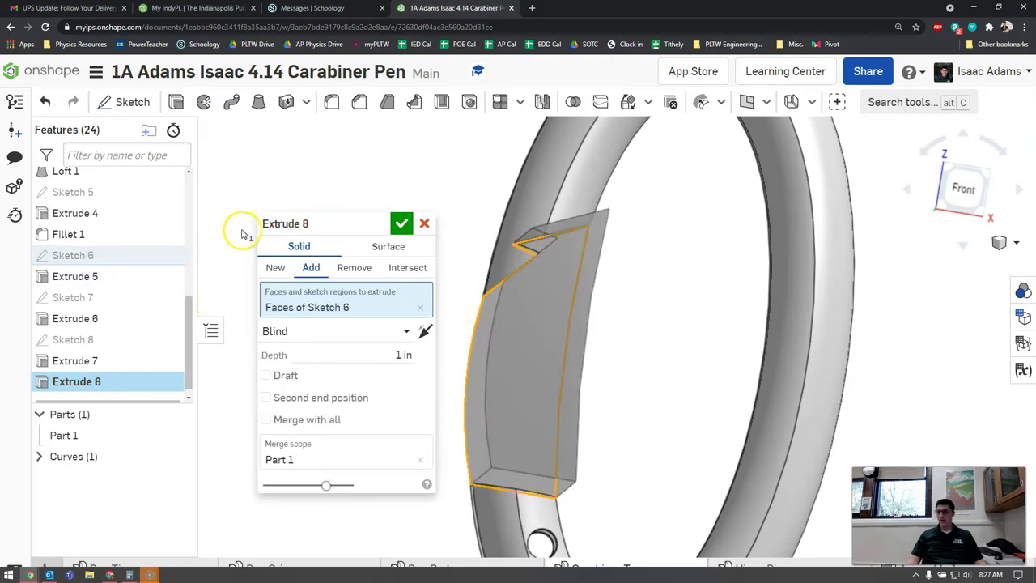
right_drag(298, 197, 525, 240)
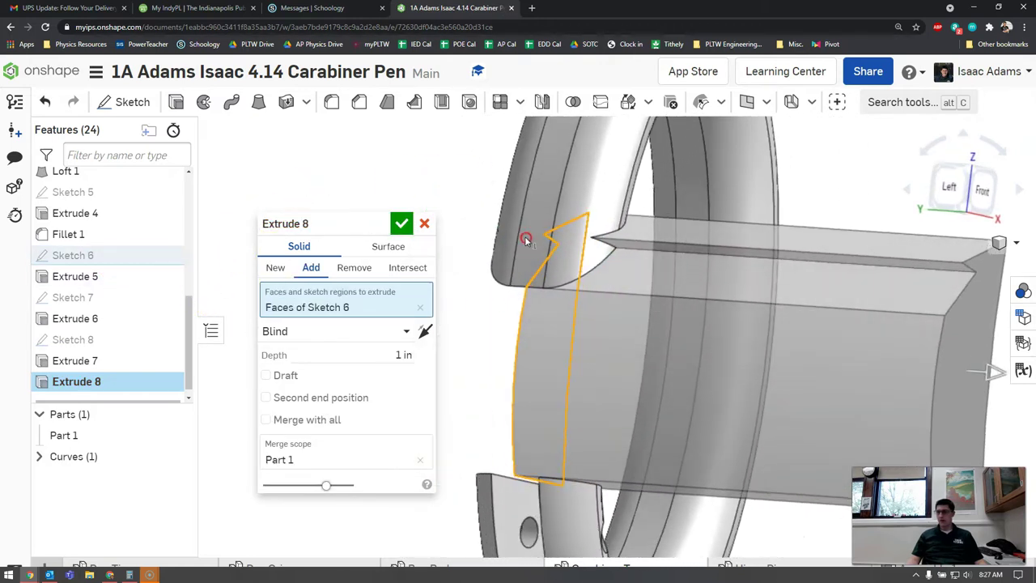
click(276, 268)
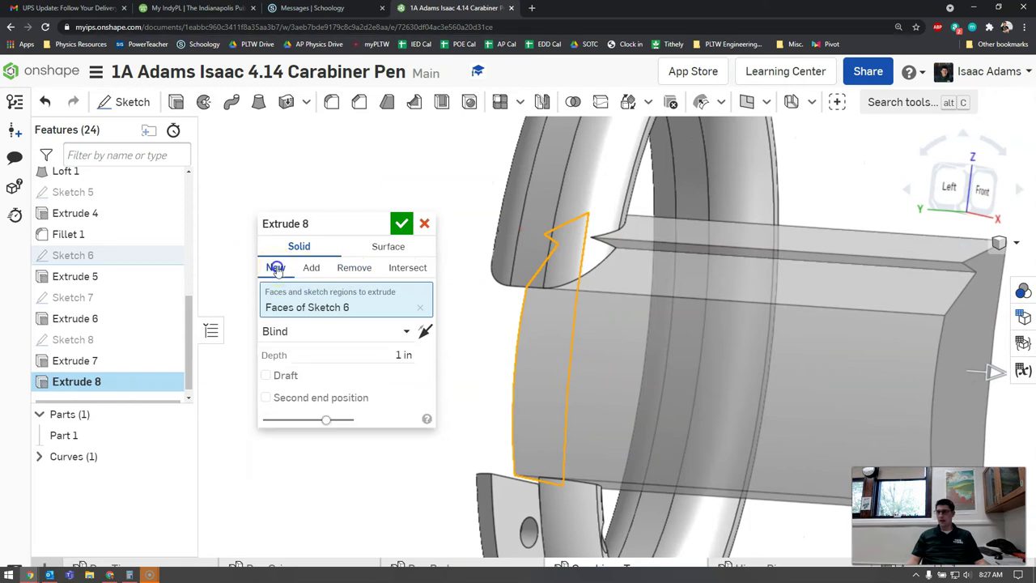
click(355, 333)
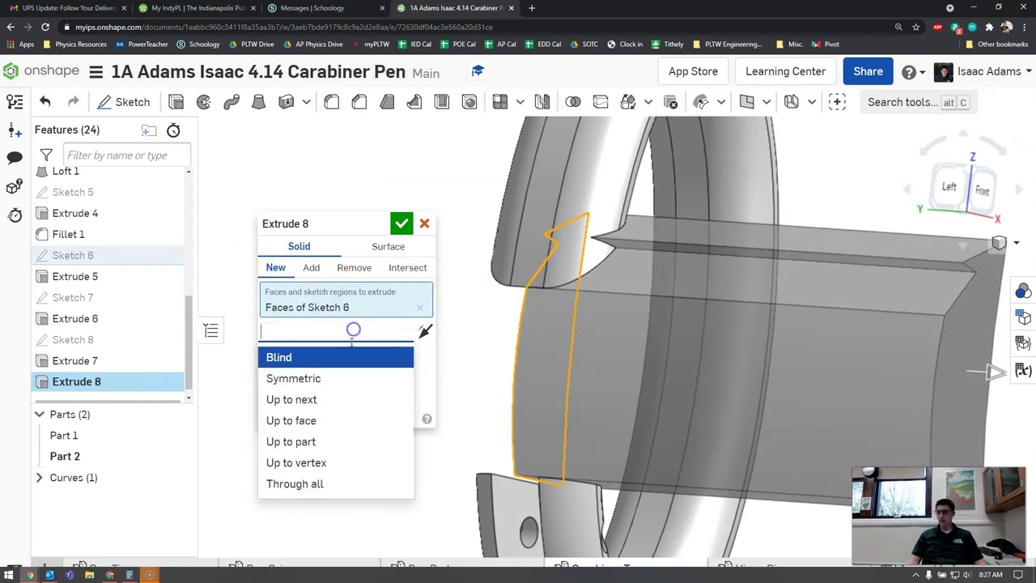
click(314, 380)
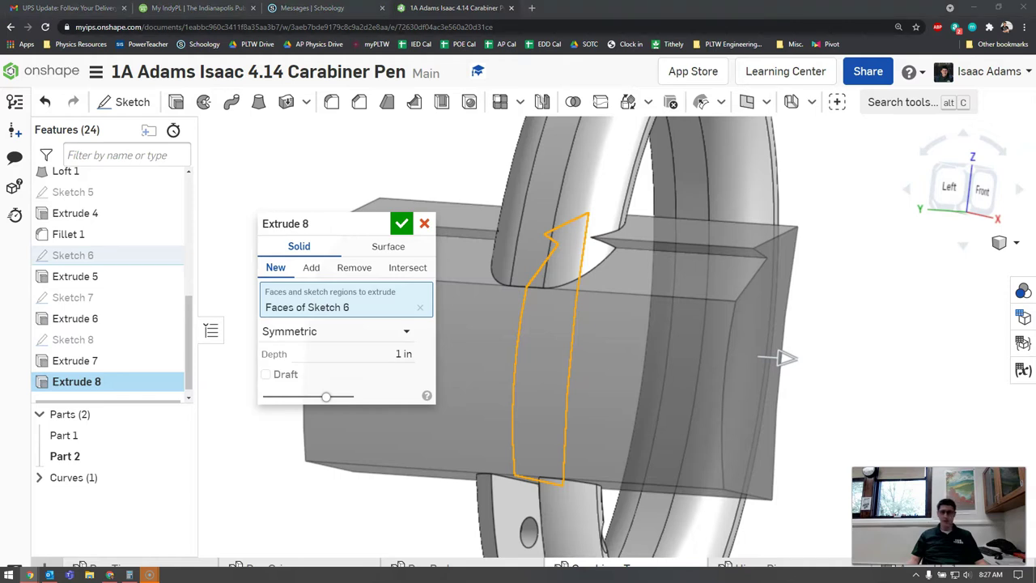
click(404, 357)
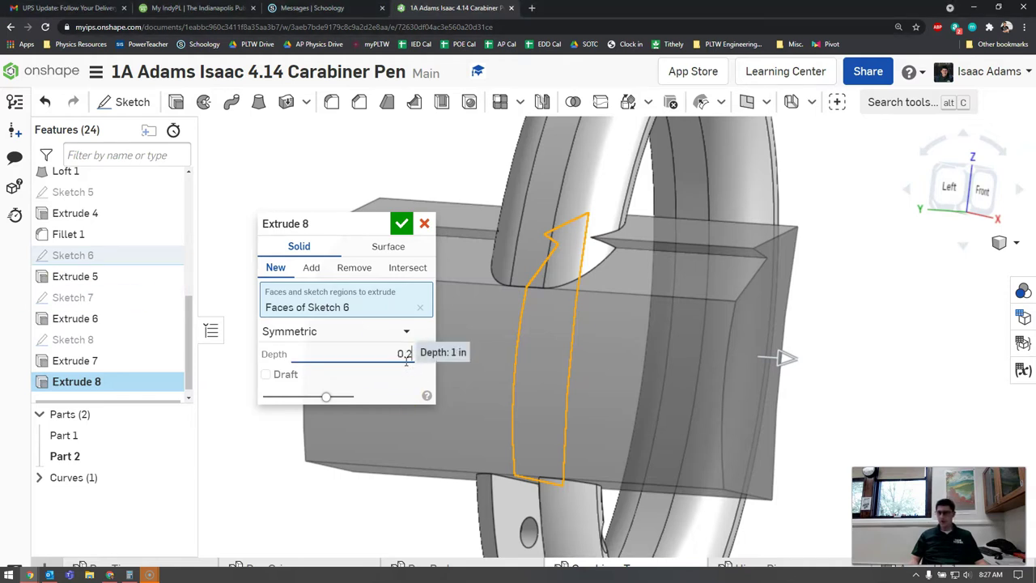
click(285, 146)
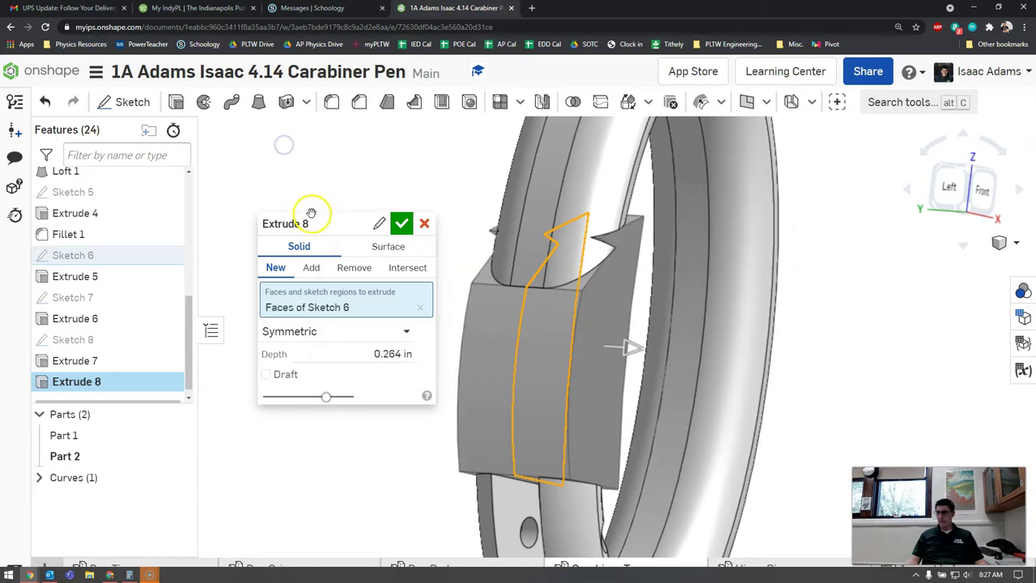
right_drag(499, 212, 537, 209)
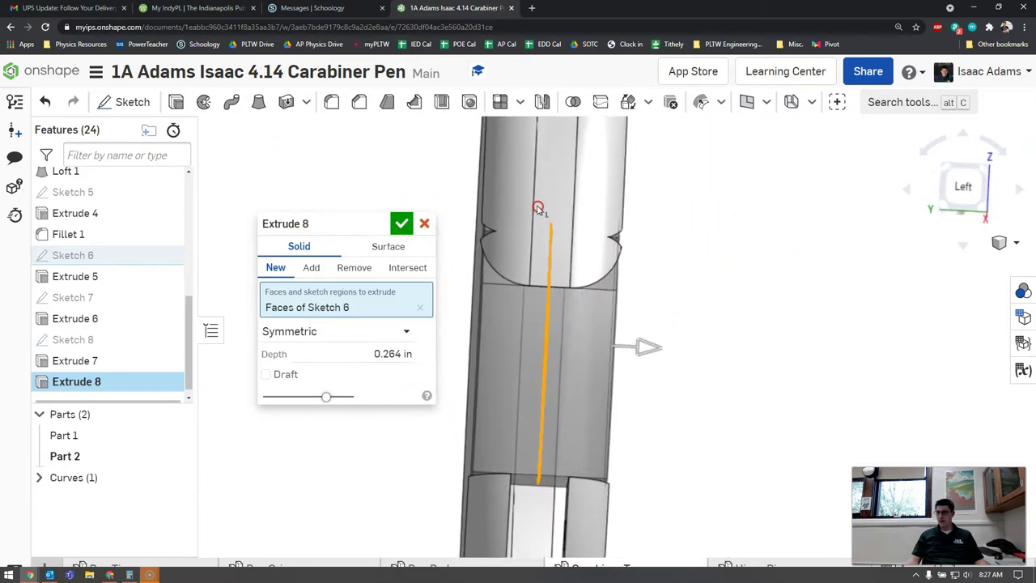
click(401, 223)
Step: Examine how the extruded gate block fits the ring, checking its curved sides, notch and lower end near the hinge hole
right_drag(407, 222, 548, 225)
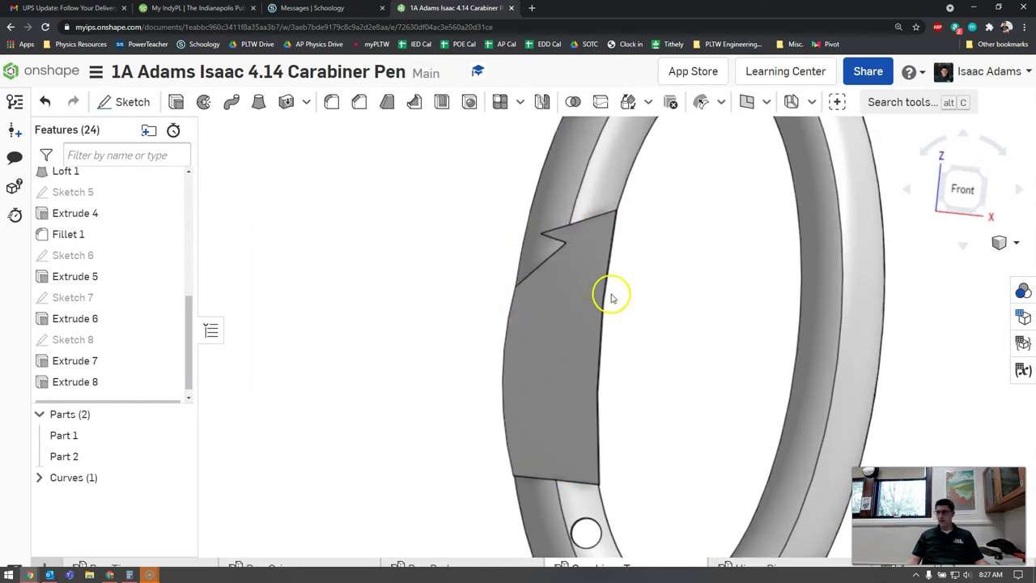
right_drag(450, 288, 475, 288)
right_drag(613, 369, 587, 369)
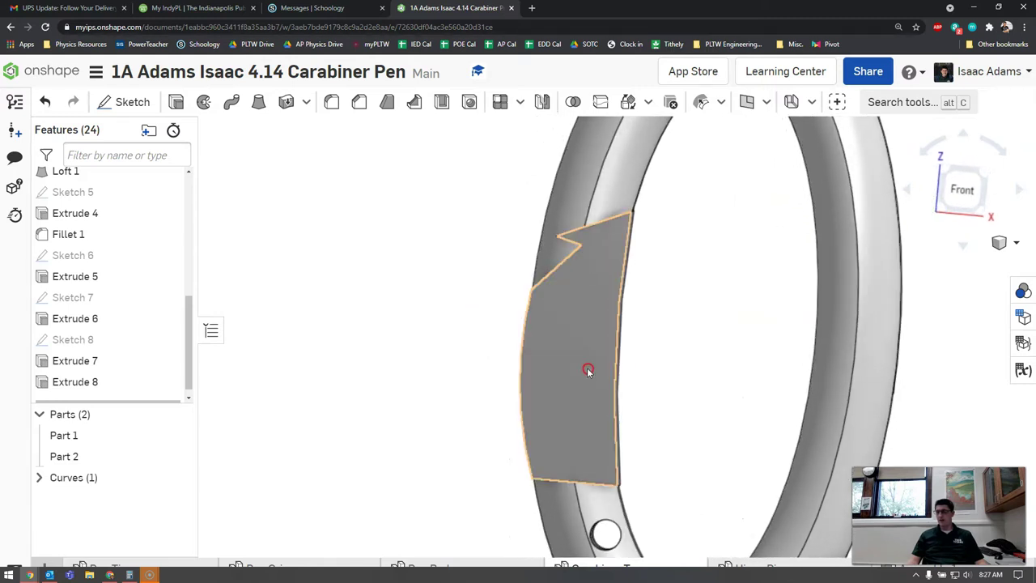
scroll(591, 337, up, 2)
middle_drag(591, 287, 577, 312)
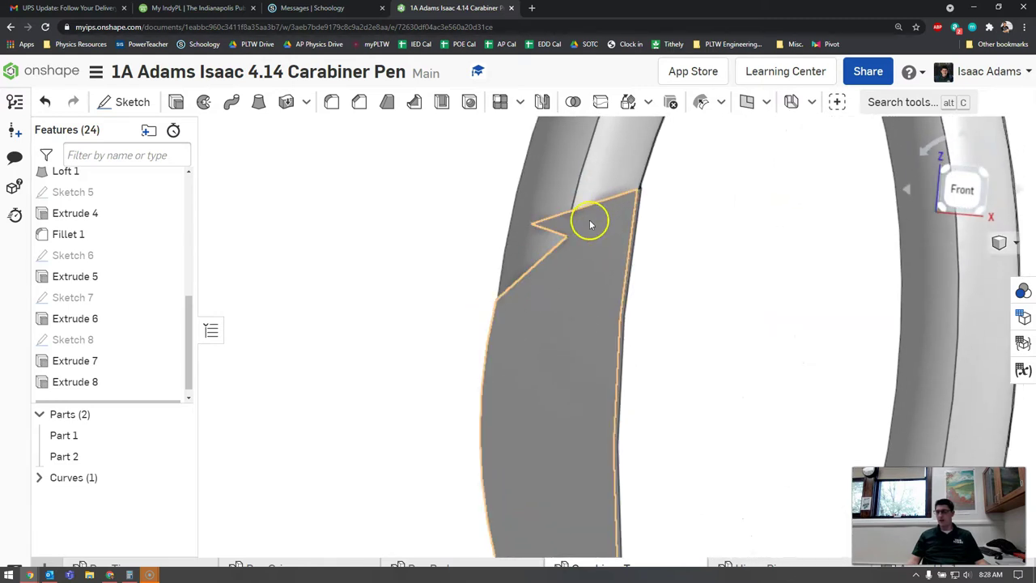
scroll(566, 243, down, 5)
right_drag(551, 300, 639, 328)
right_drag(692, 431, 663, 411)
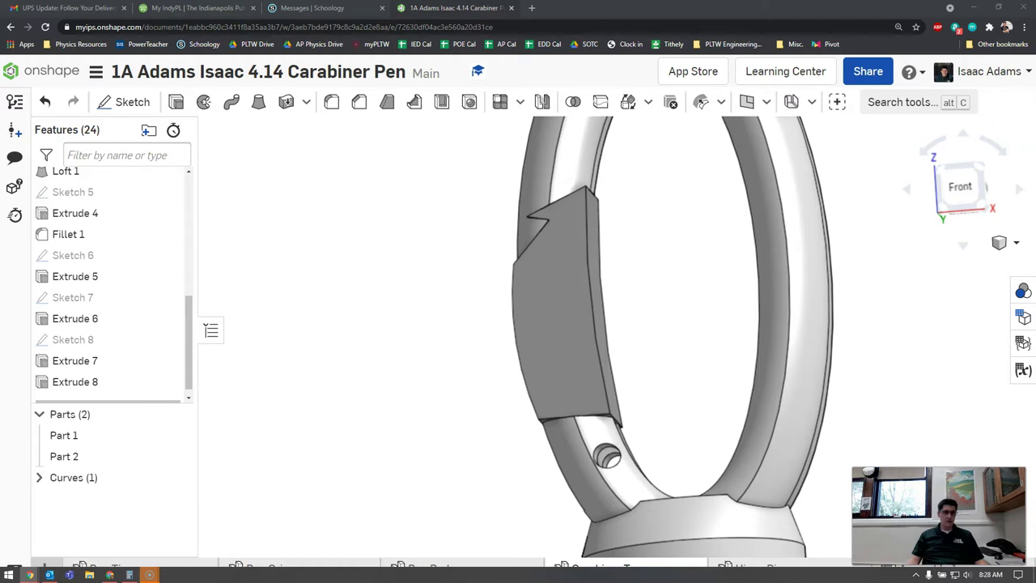
Step: Show the Top, Front and Right default planes around the carabiner
scroll(324, 327, down, 3)
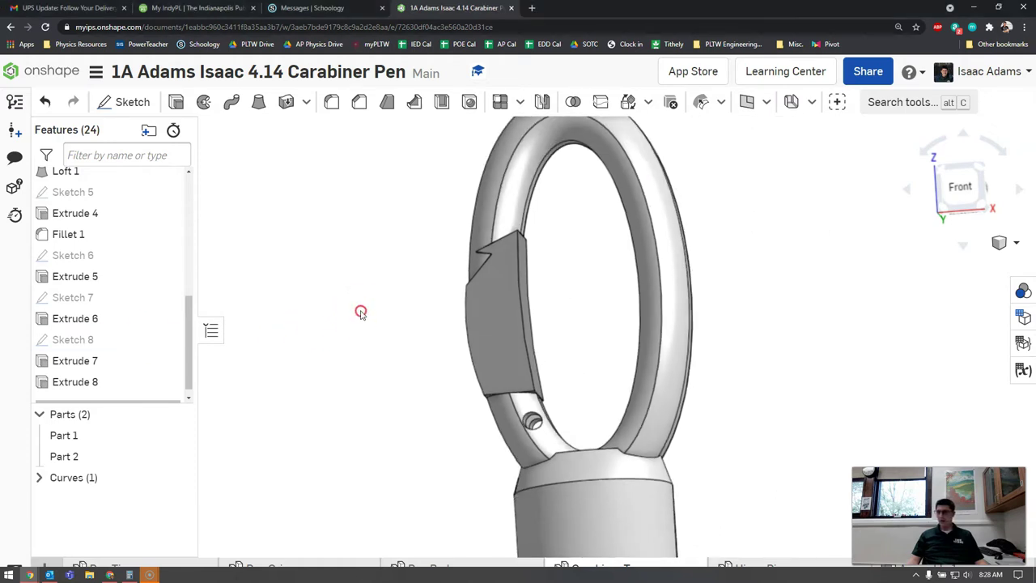
right_click(374, 317)
click(379, 235)
scroll(384, 234, down, 3)
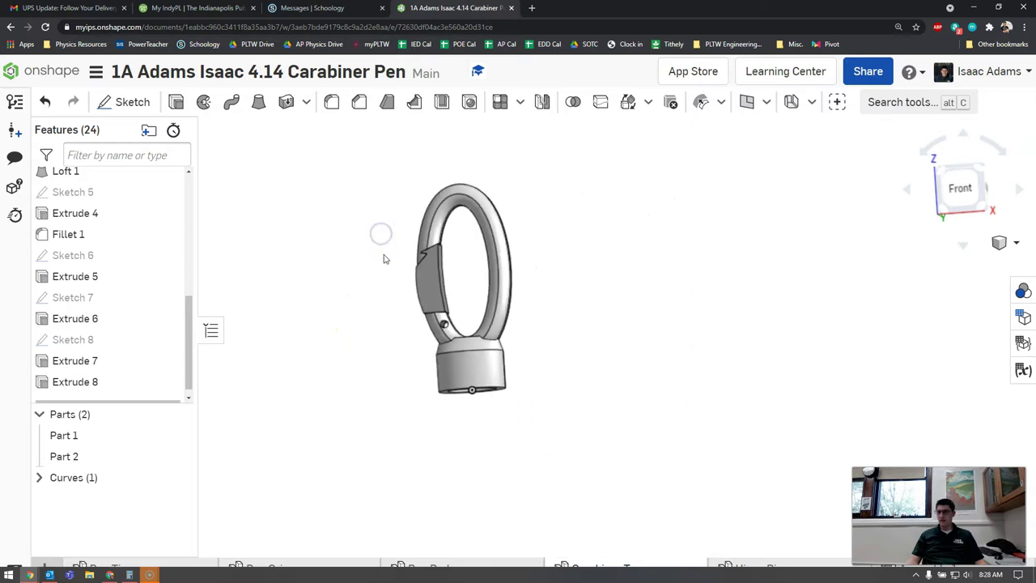
scroll(84, 206, up, 5)
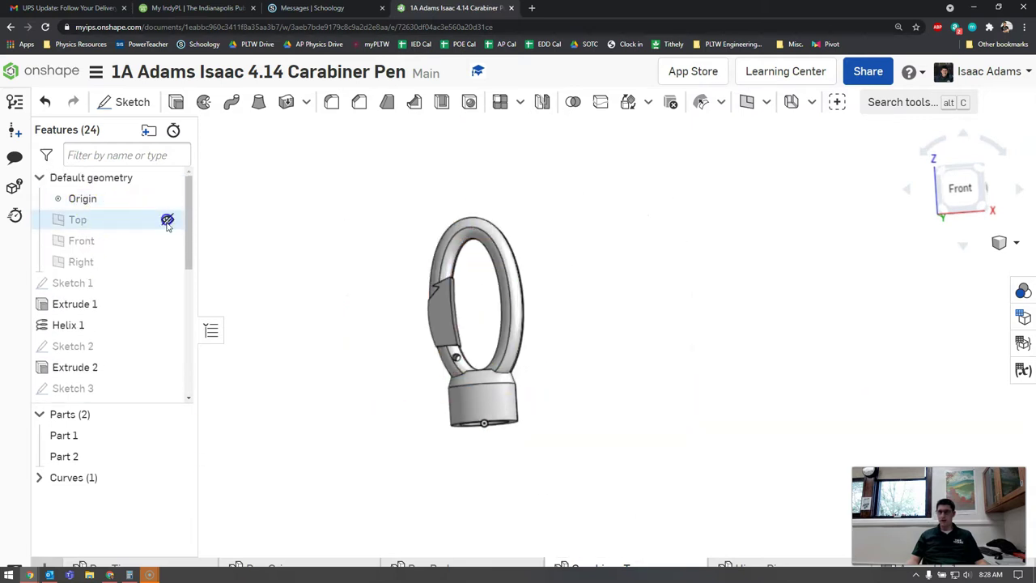
click(168, 219)
click(168, 241)
click(168, 259)
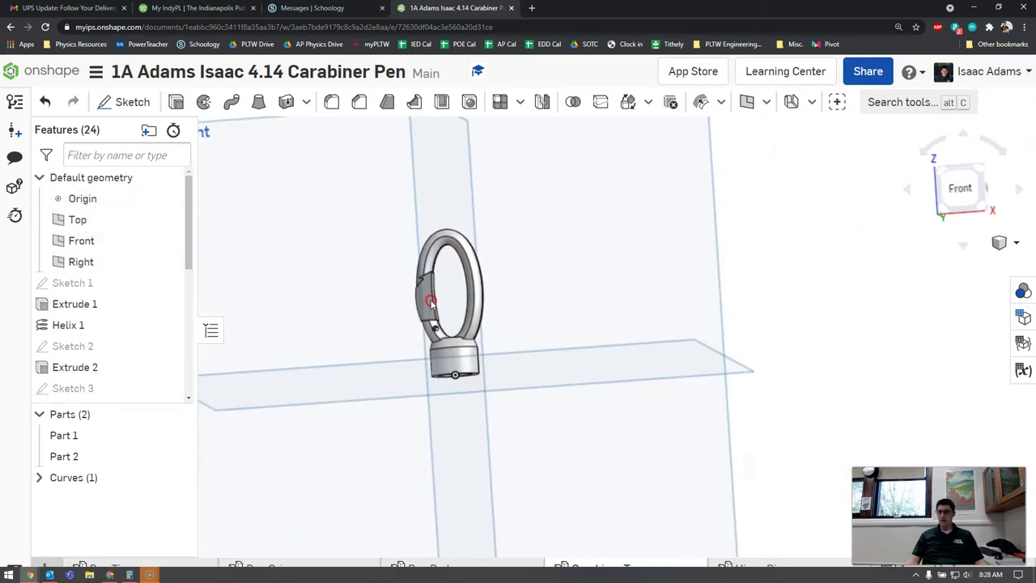
Step: Start a new sketch on the Front plane and view the model straight from the front
key(f)
click(122, 103)
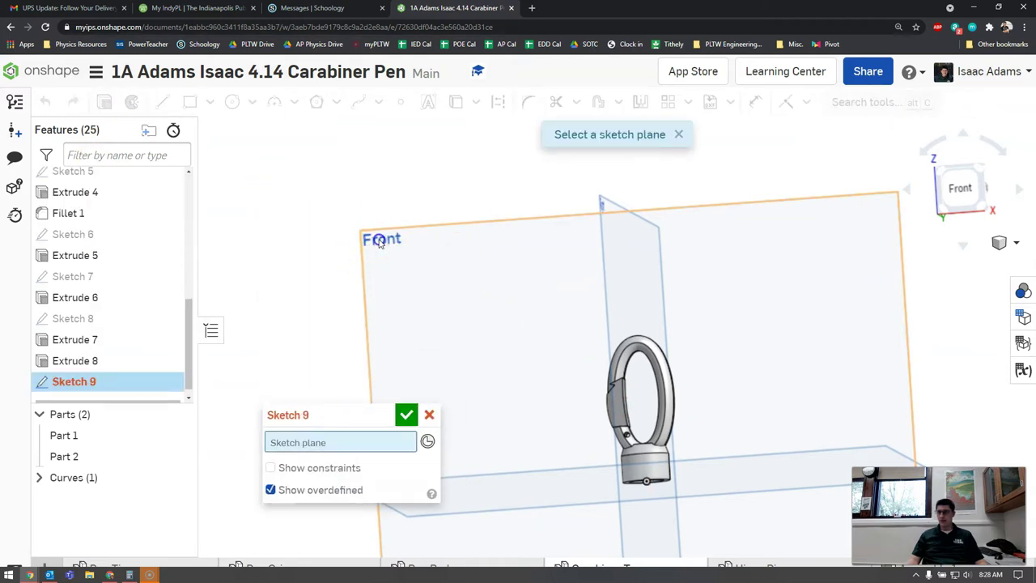
click(379, 242)
scroll(576, 312, up, 8)
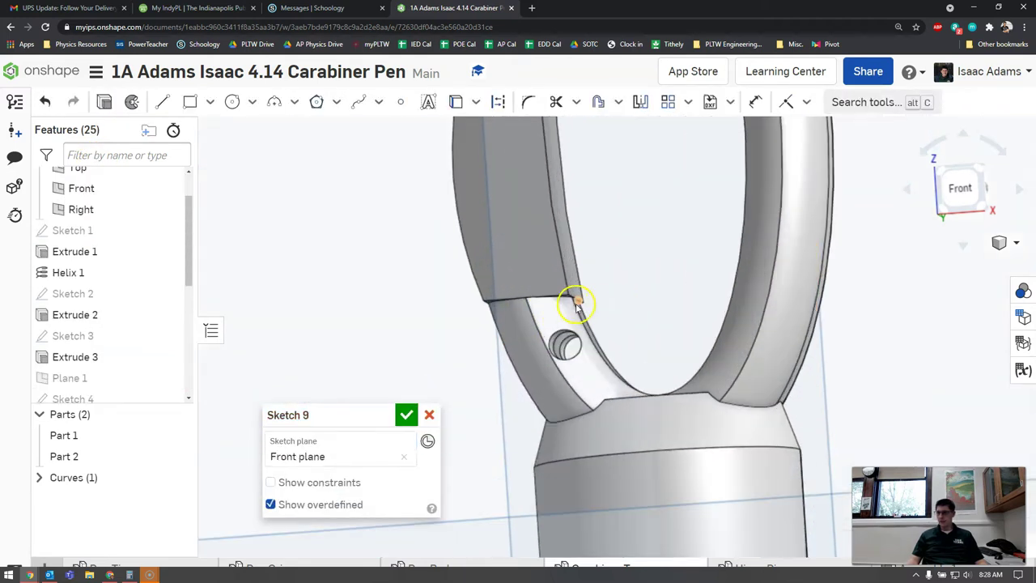
middle_drag(606, 292, 644, 278)
click(972, 198)
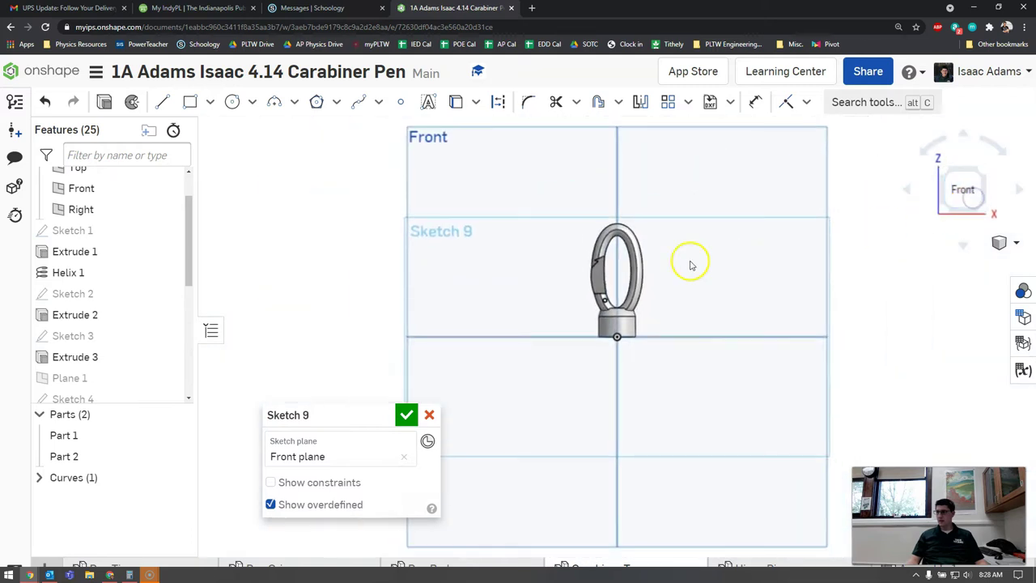
Step: Sketch a horizontal line across the gate block just above its lower edge, extending past both sides of the ring
scroll(617, 261, up, 5)
middle_drag(517, 252, 529, 106)
scroll(574, 233, up, 3)
middle_drag(779, 227, 684, 298)
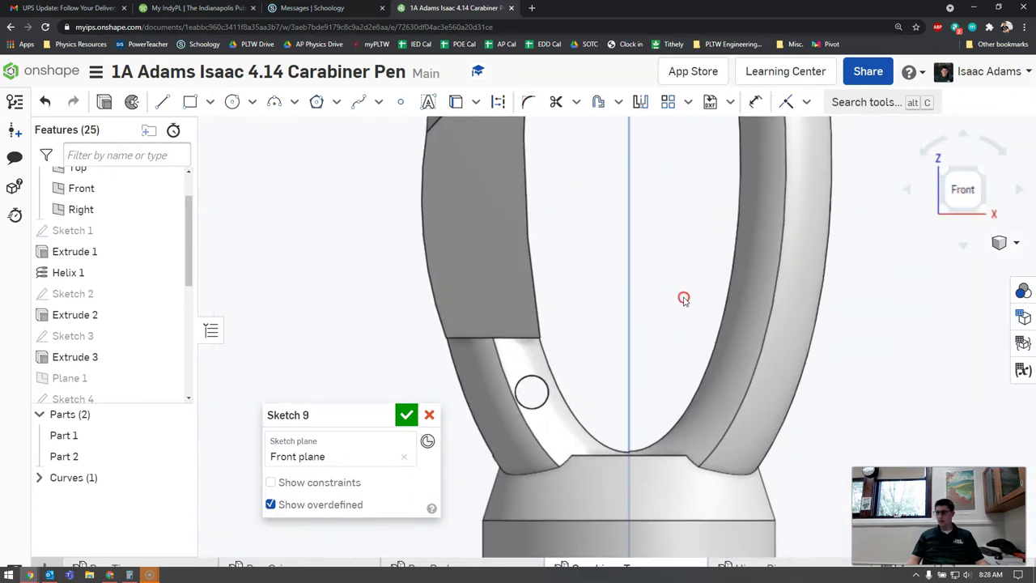
scroll(680, 298, up, 2)
middle_drag(611, 296, 749, 233)
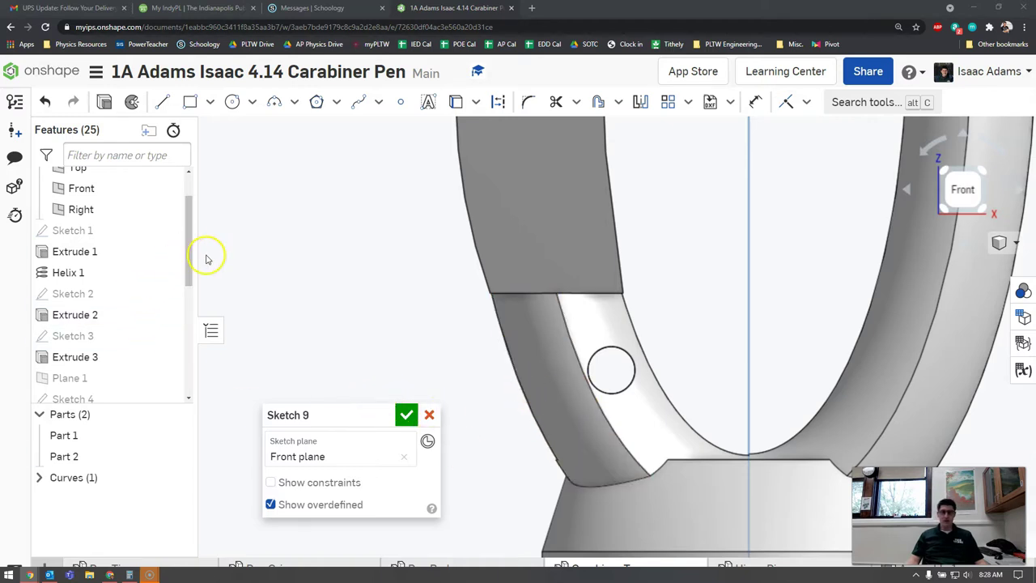
click(162, 103)
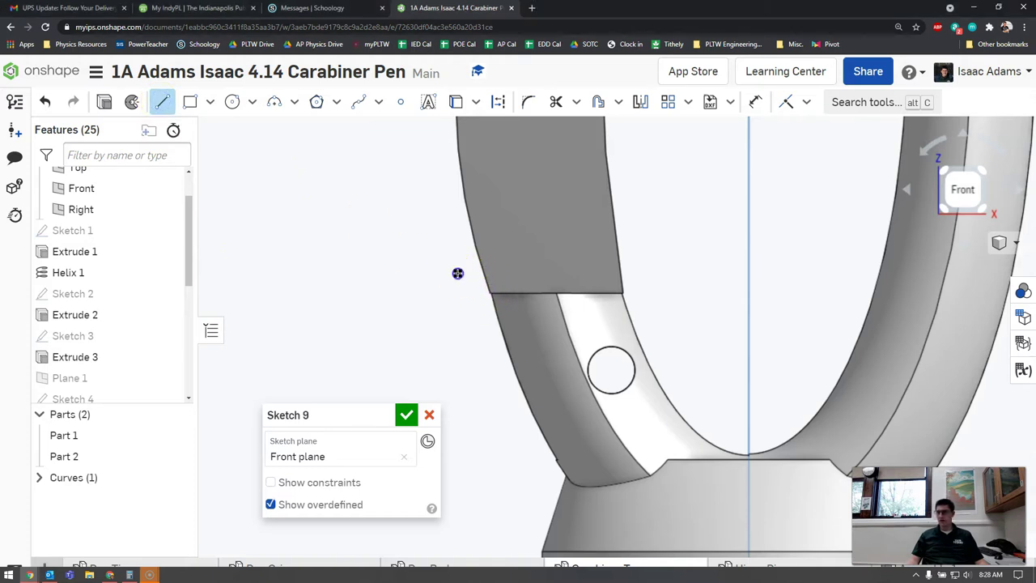
drag(457, 273, 727, 271)
right_click(773, 275)
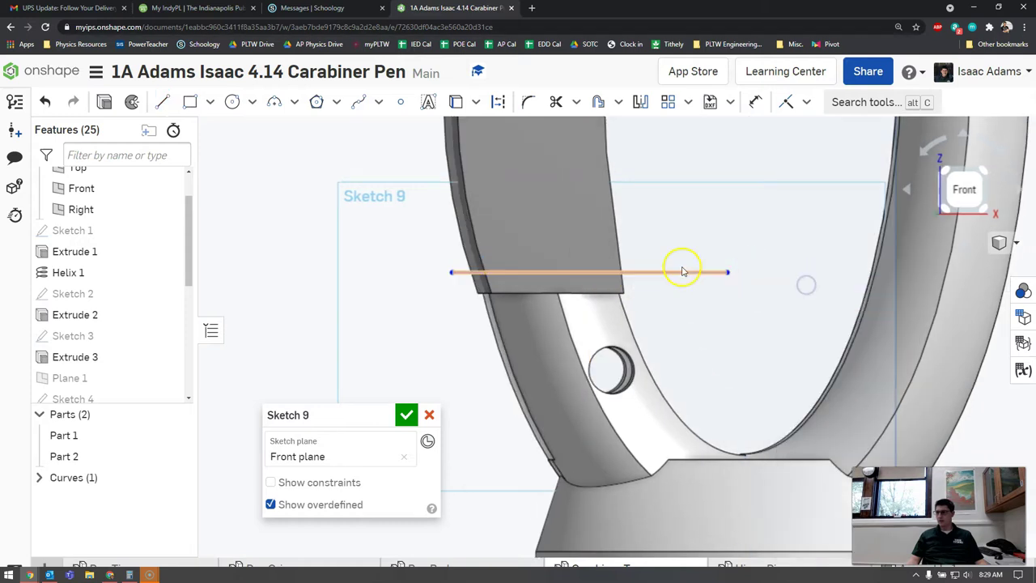
Step: Constrain the horizontal line to be coincident with the lower edge of the gate block
click(964, 189)
scroll(749, 268, up, 5)
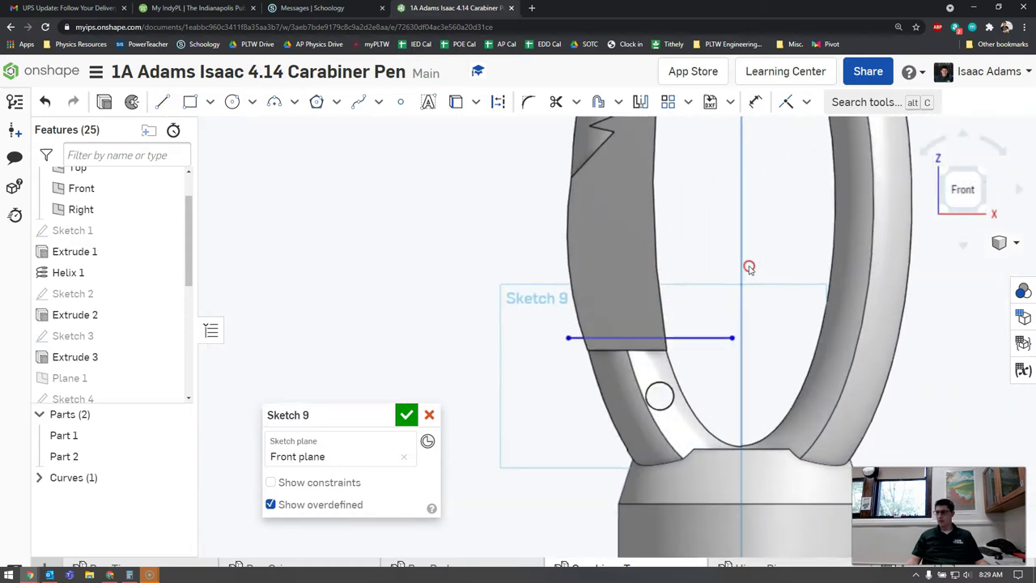
scroll(696, 267, up, 8)
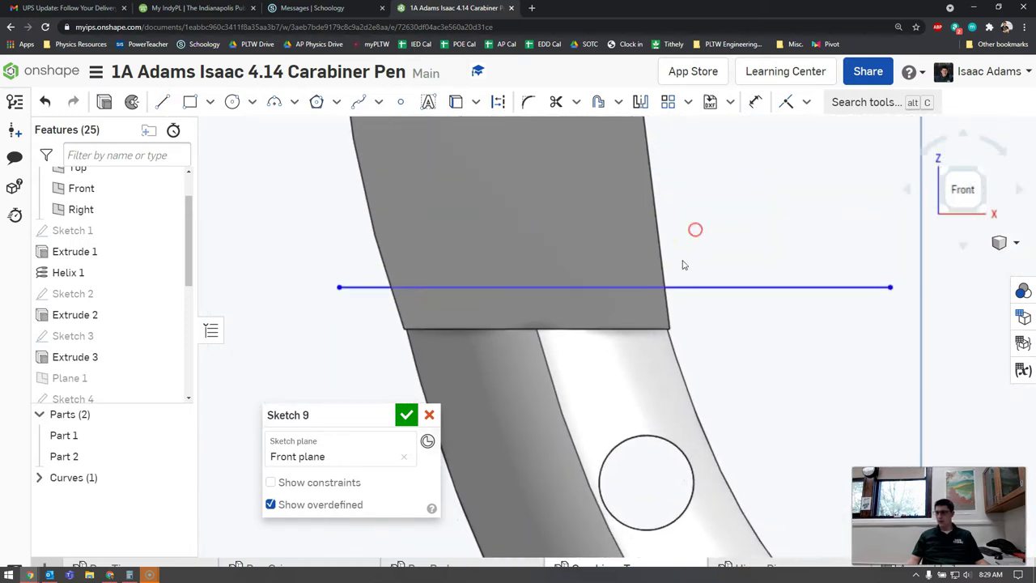
click(785, 102)
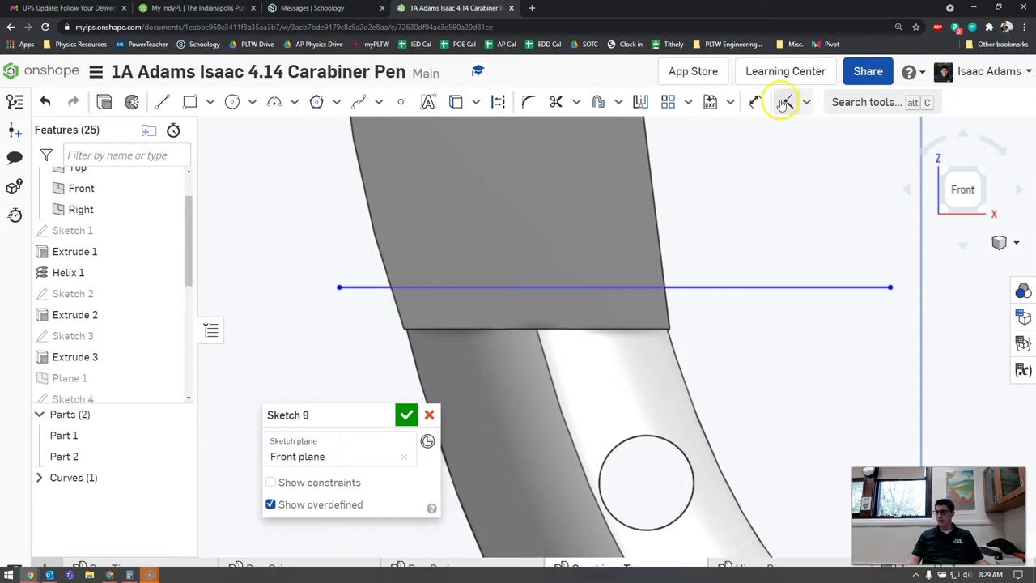
click(433, 288)
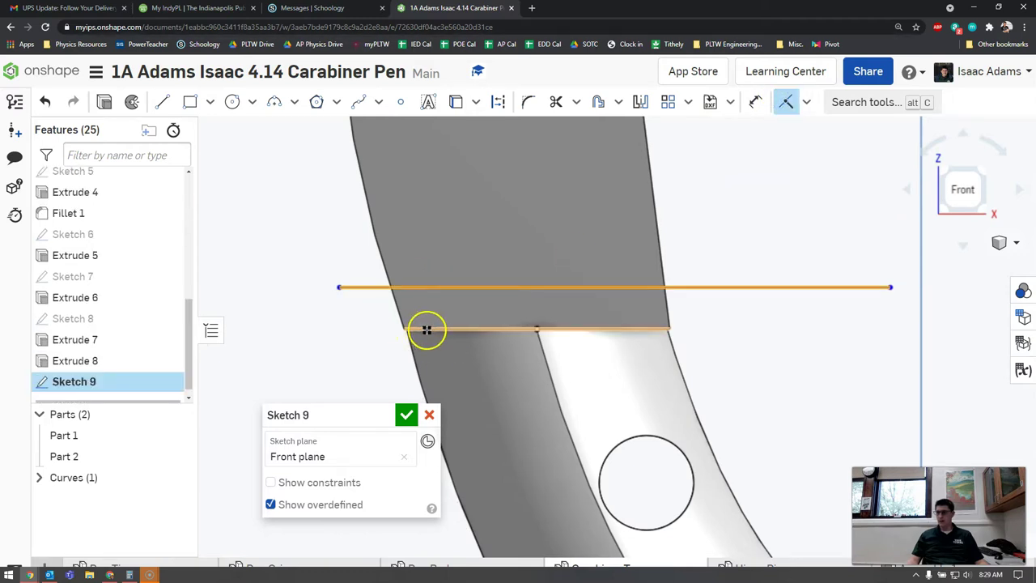
click(424, 330)
scroll(592, 284, down, 3)
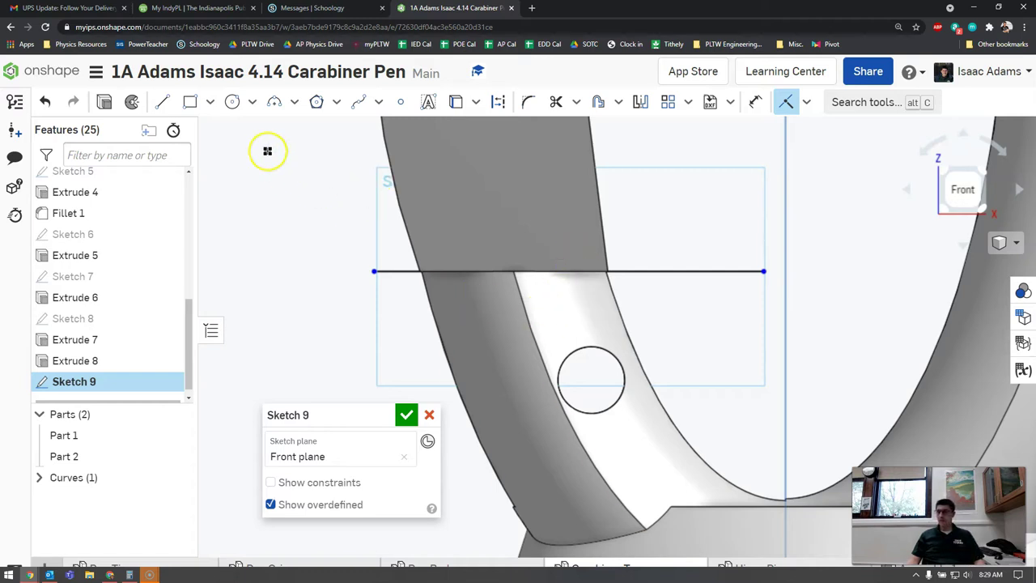
click(166, 104)
drag(336, 414, 165, 389)
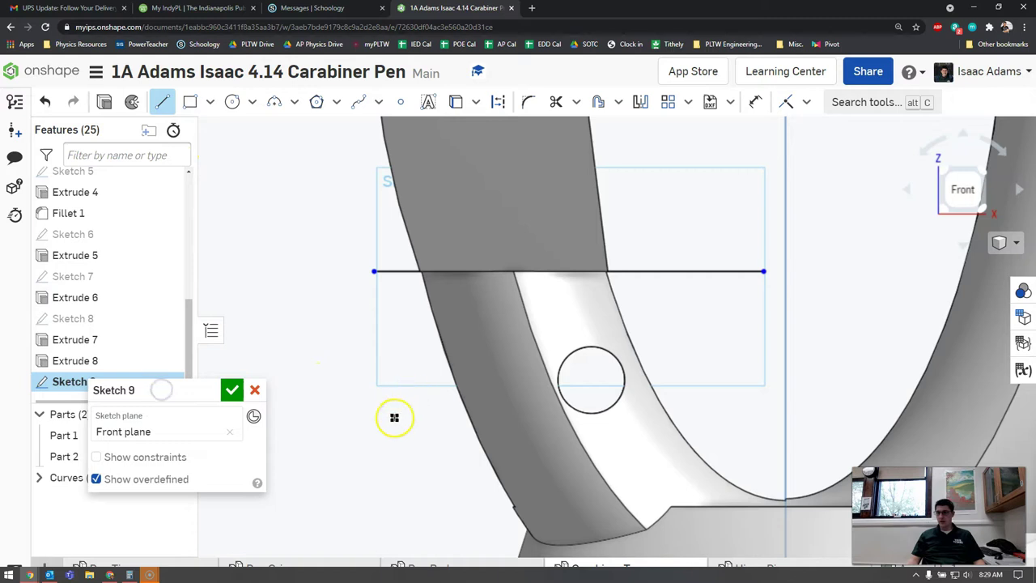
click(375, 441)
key(Escape)
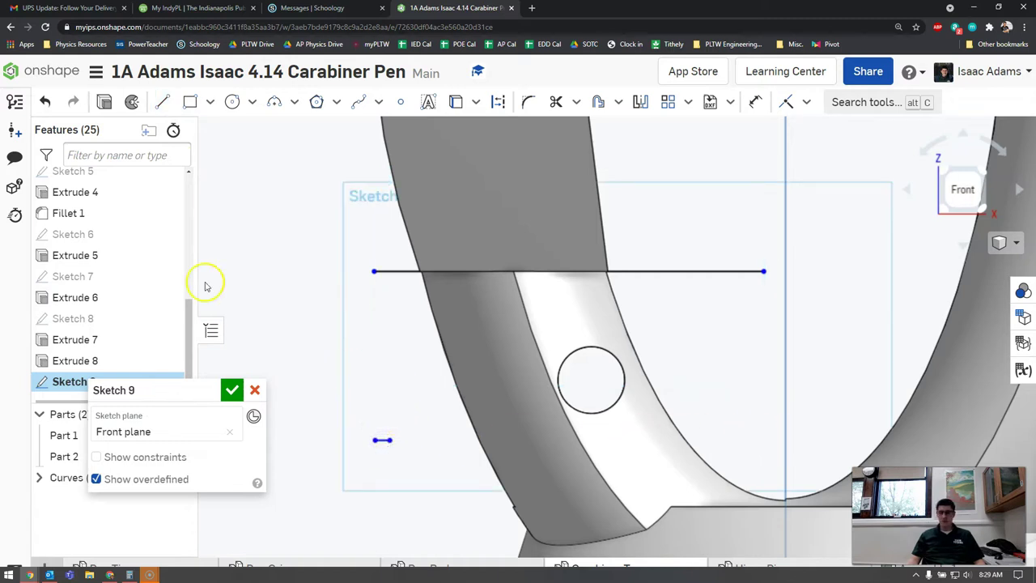
key(ctrl+z)
Step: Sketch a second horizontal line about 0.384 in long across the ring below the hinge hole
click(166, 103)
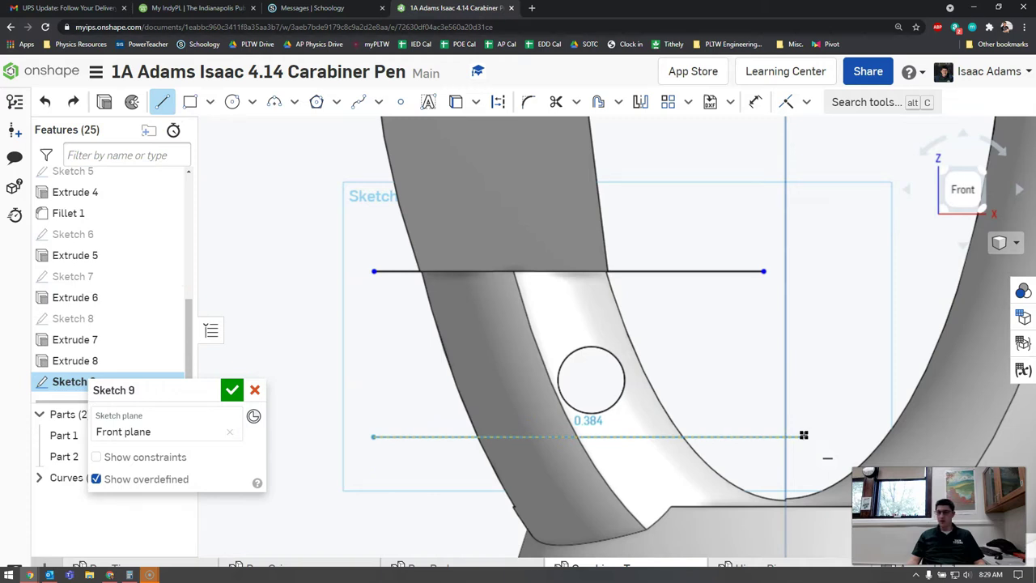
click(804, 436)
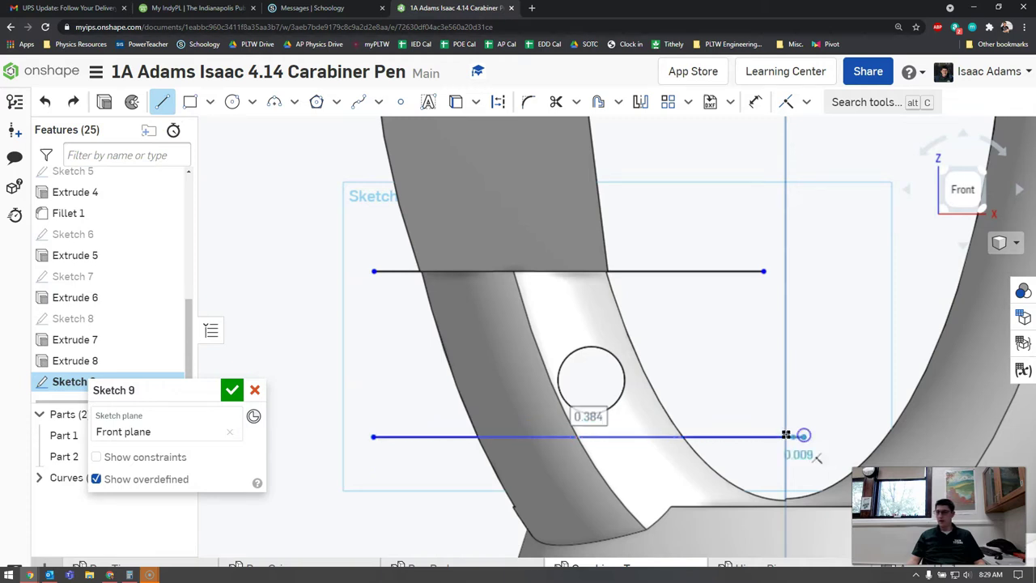
right_click(756, 405)
click(786, 148)
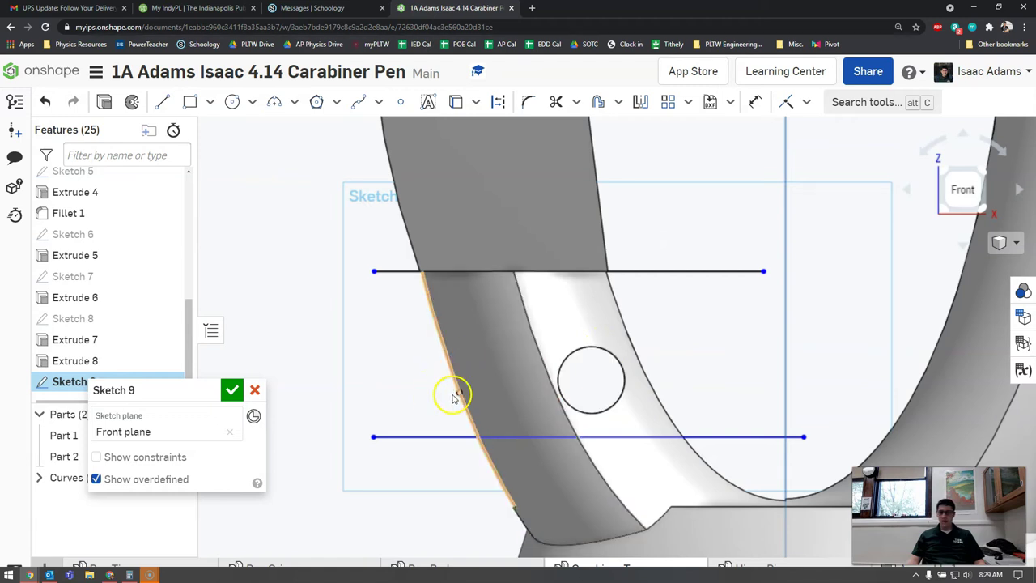
Step: Dimension the vertical distance between the two horizontal lines as 0.175 in
key(u)
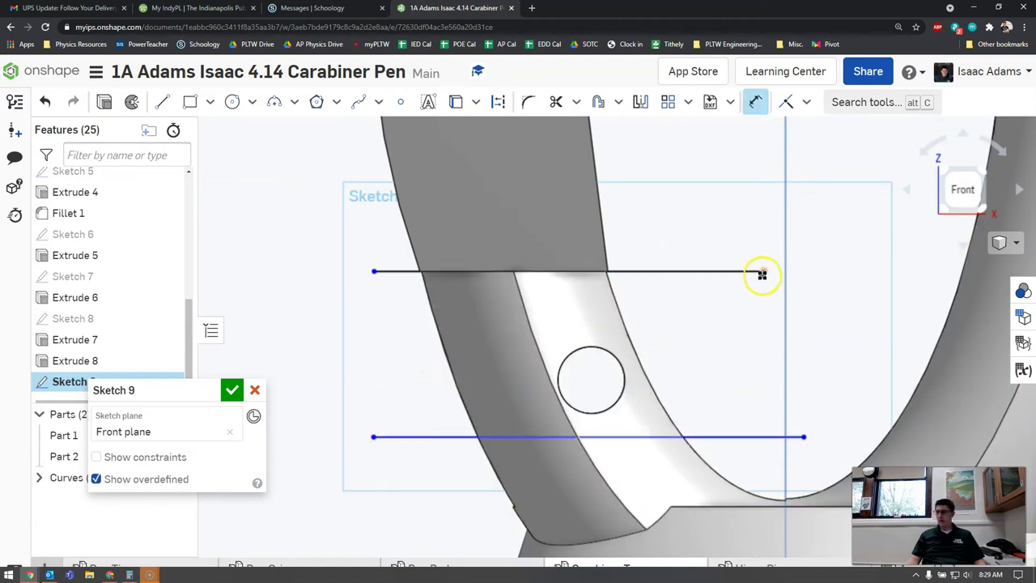
click(763, 436)
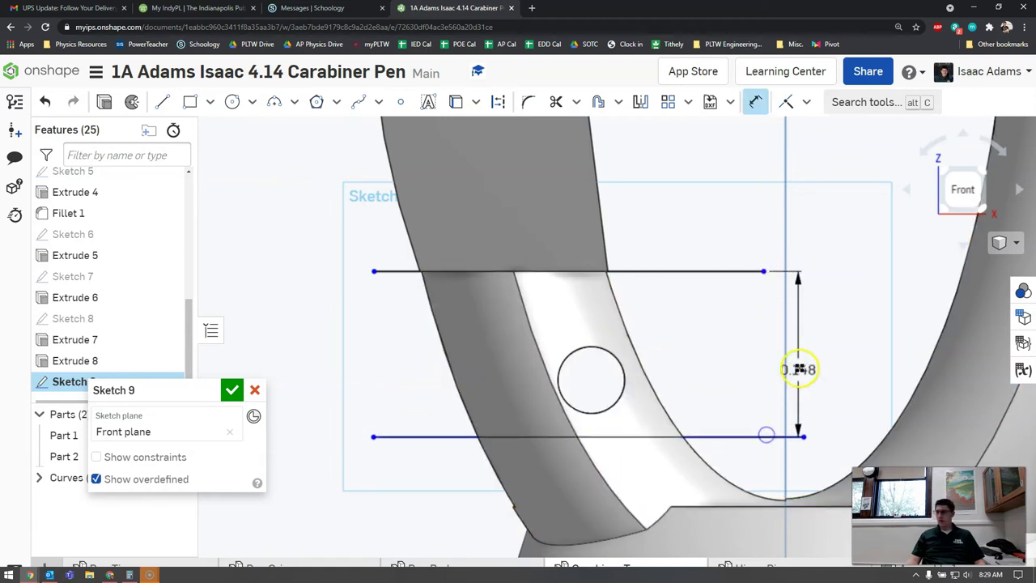
click(820, 351)
text(.175)
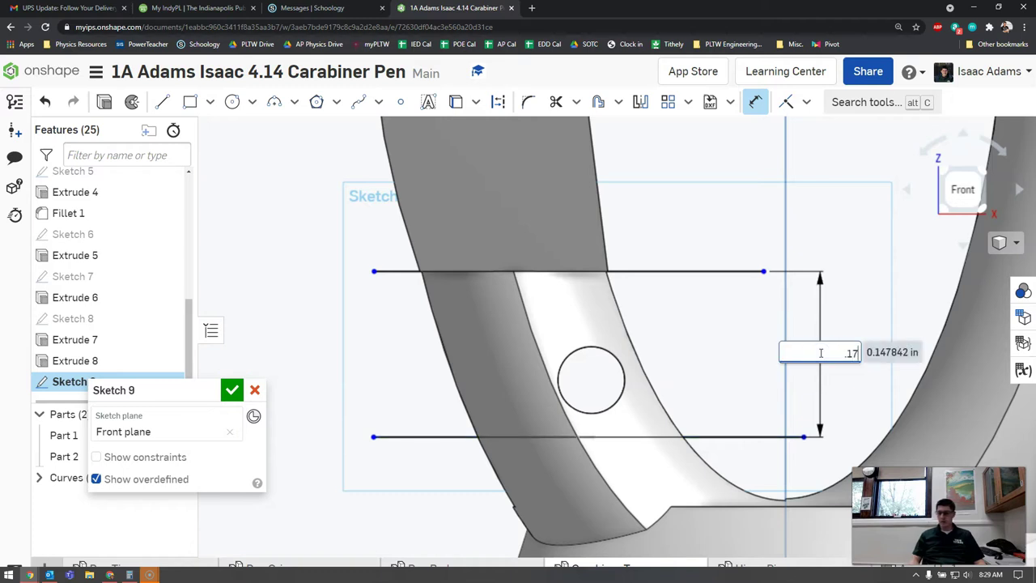
key(Return)
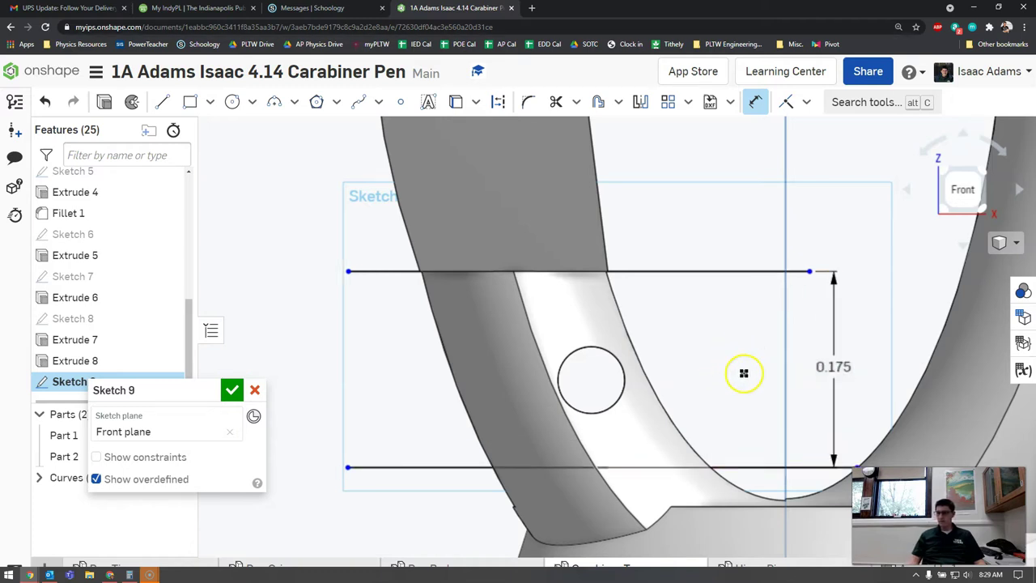
Step: Constrain both endpoints of the upper line to be coincident with the ring's outer and inner edges
middle_drag(744, 373, 700, 355)
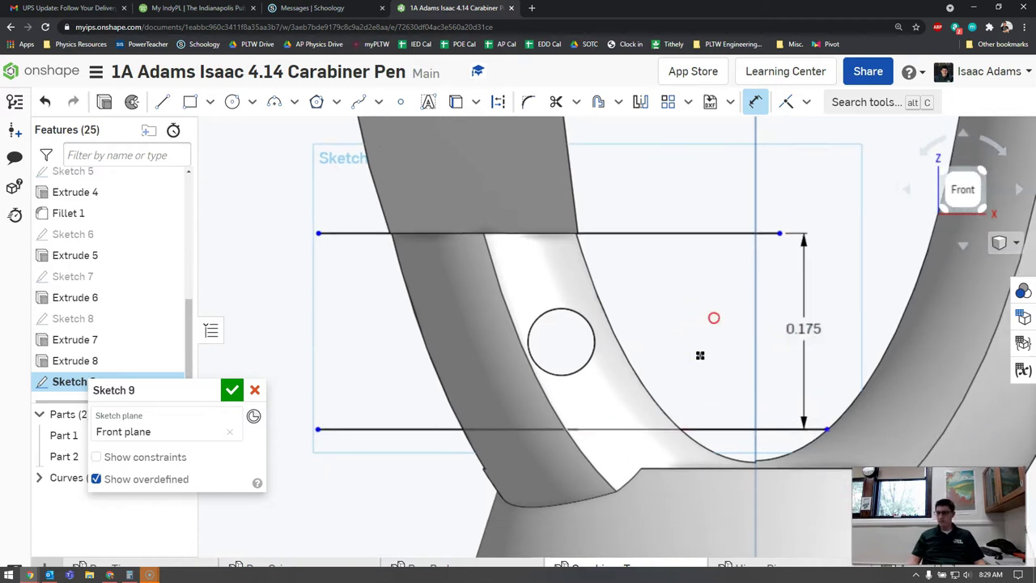
click(786, 100)
click(318, 234)
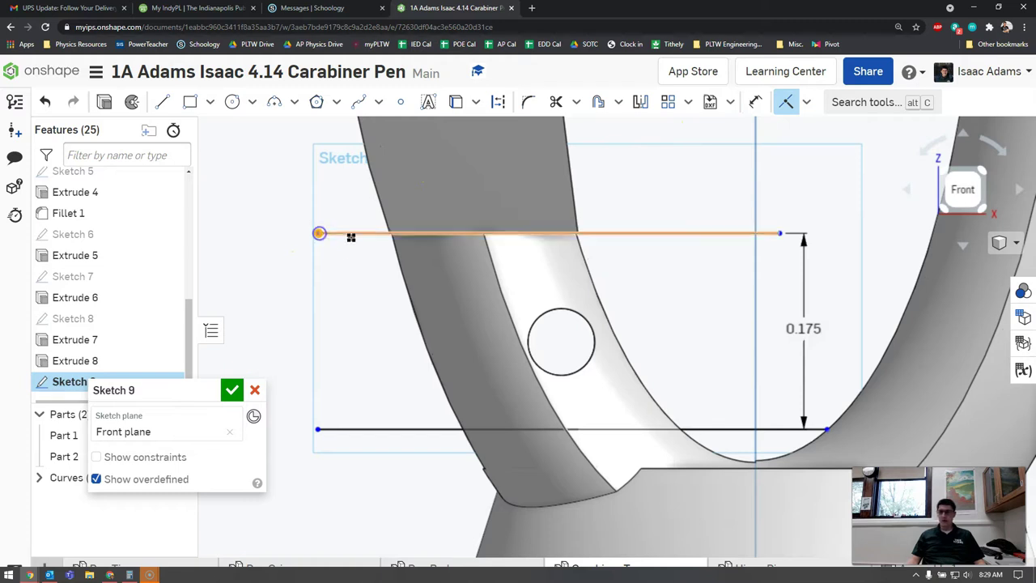
click(391, 242)
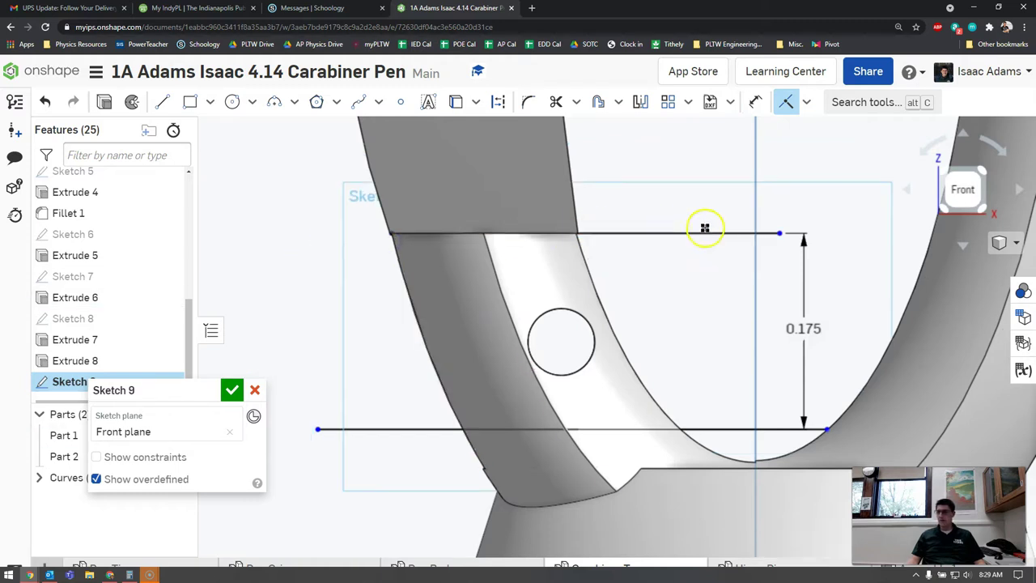
click(784, 234)
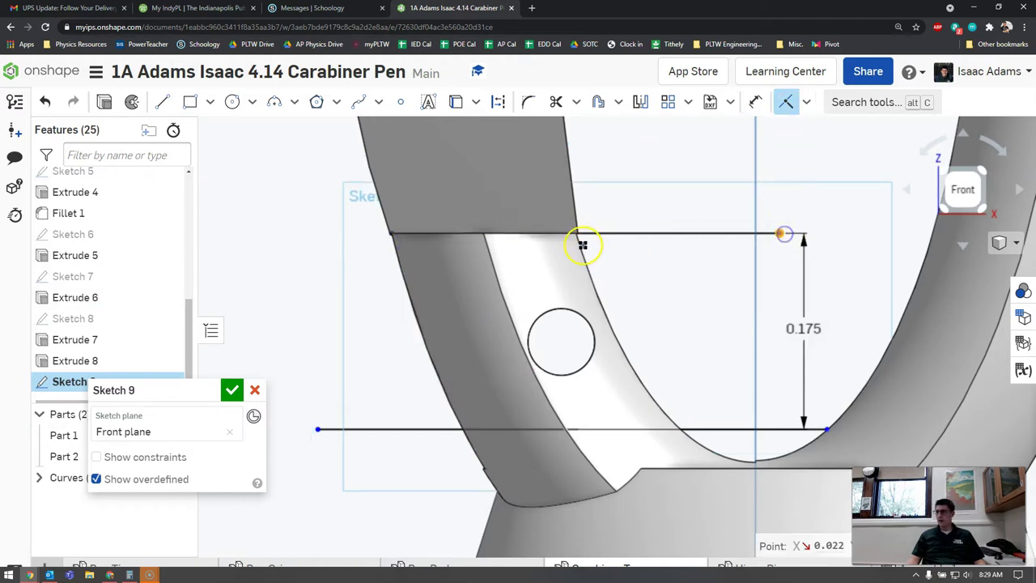
click(578, 246)
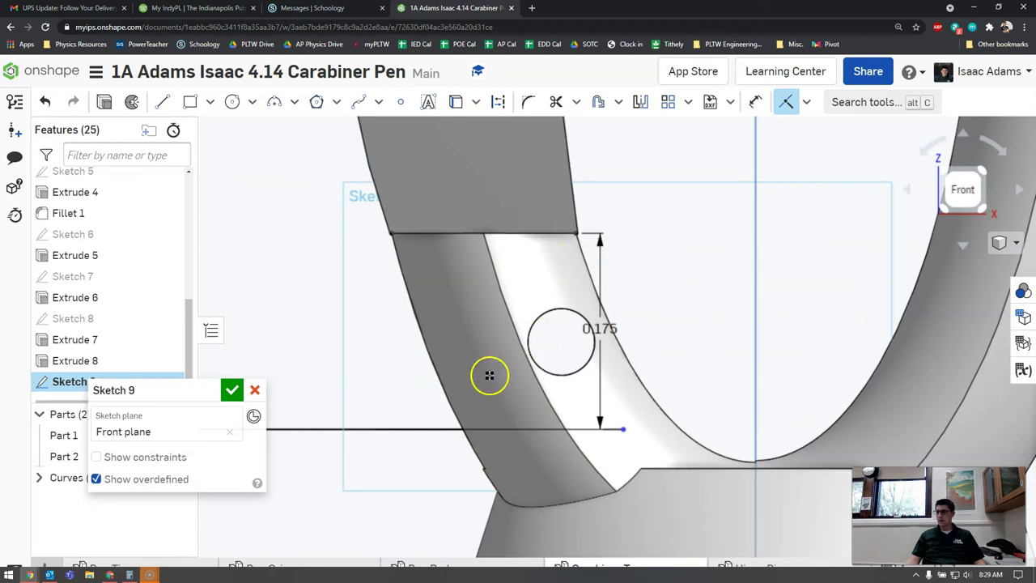
Step: Constrain both endpoints of the lower line to be coincident with the ring's inner and outer edges
click(622, 429)
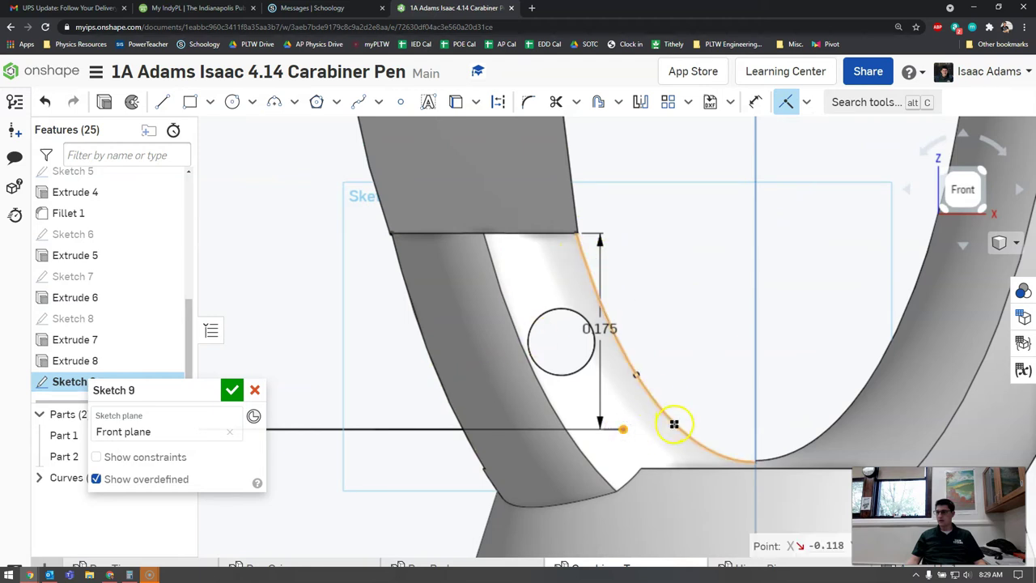
click(675, 424)
key(i)
middle_drag(365, 375, 543, 346)
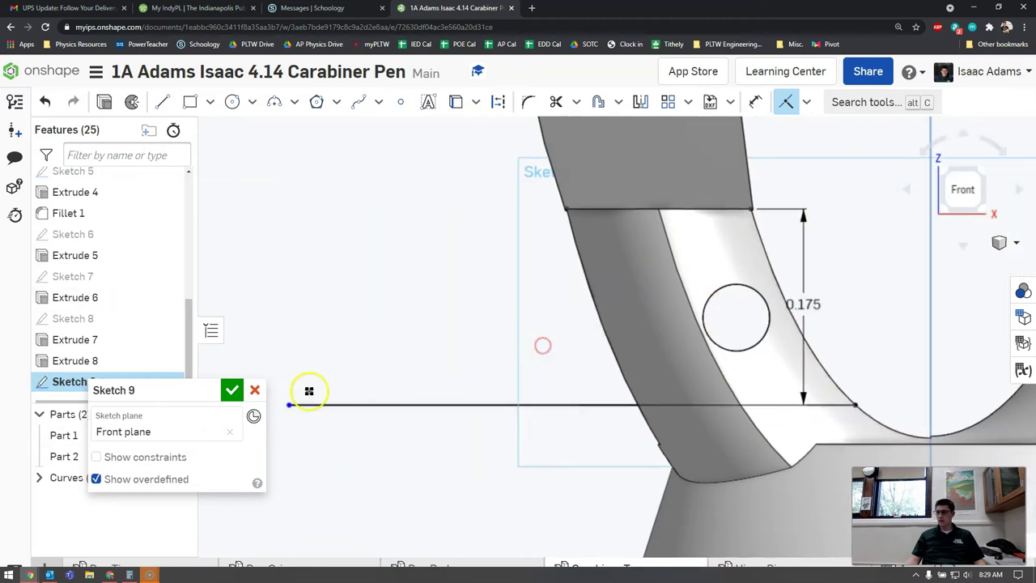
click(636, 399)
right_drag(801, 377, 761, 364)
key(n)
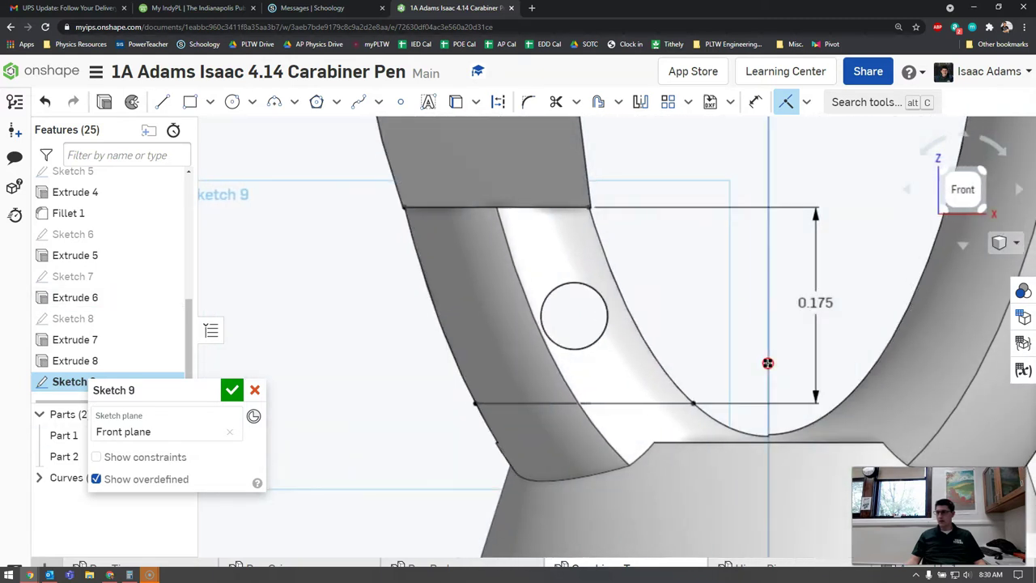
right_drag(636, 303, 678, 316)
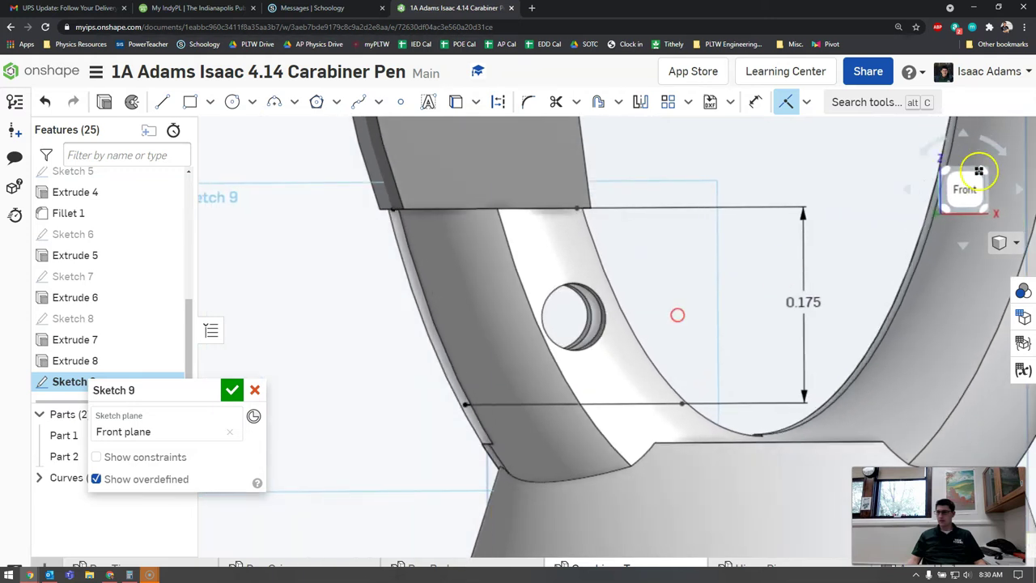
click(977, 183)
scroll(613, 296, up, 10)
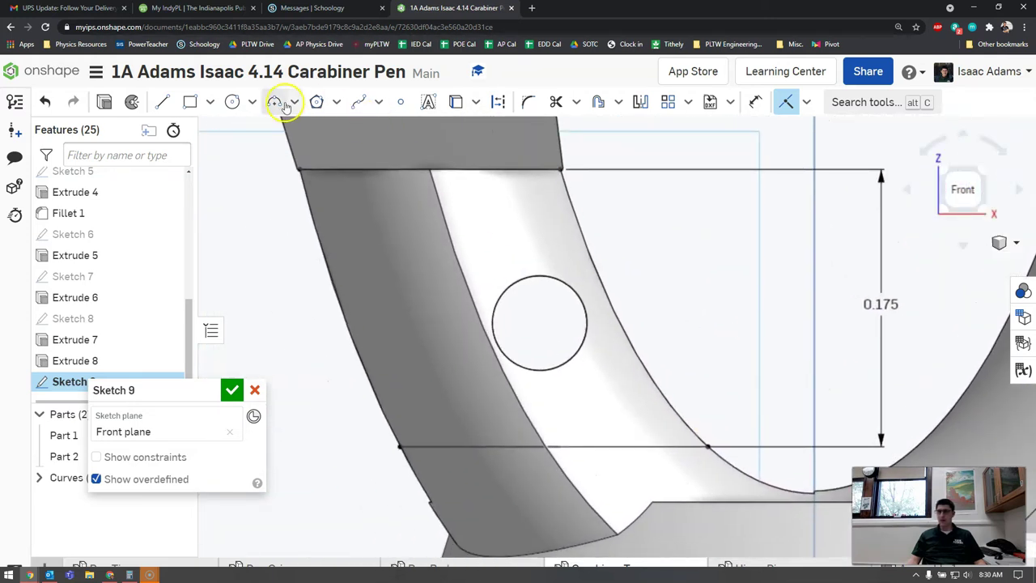
Step: Sketch a three-point arc of about 0.815 in radius along the ring's outer edge, joining the two horizontal lines
click(275, 101)
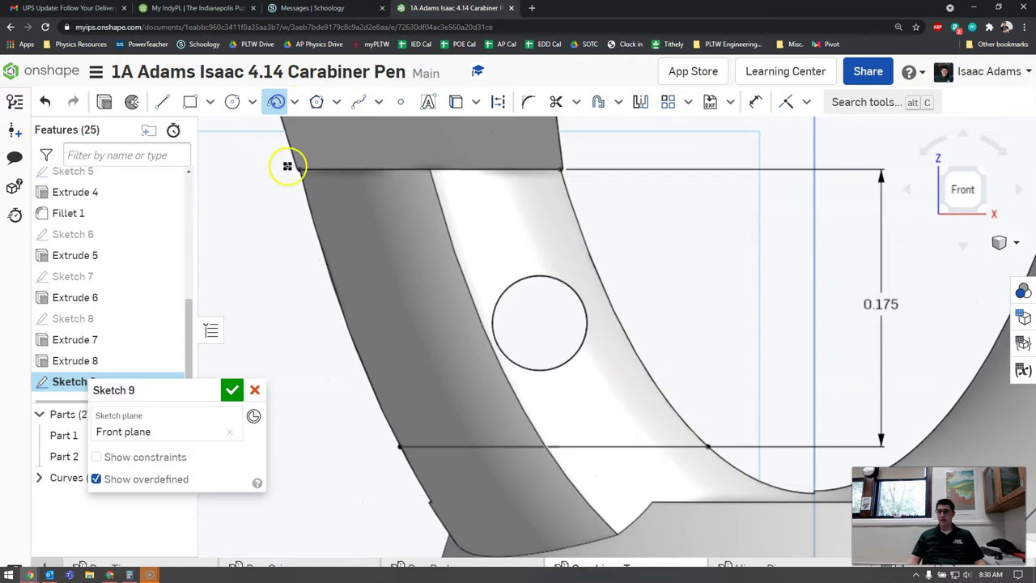
click(380, 399)
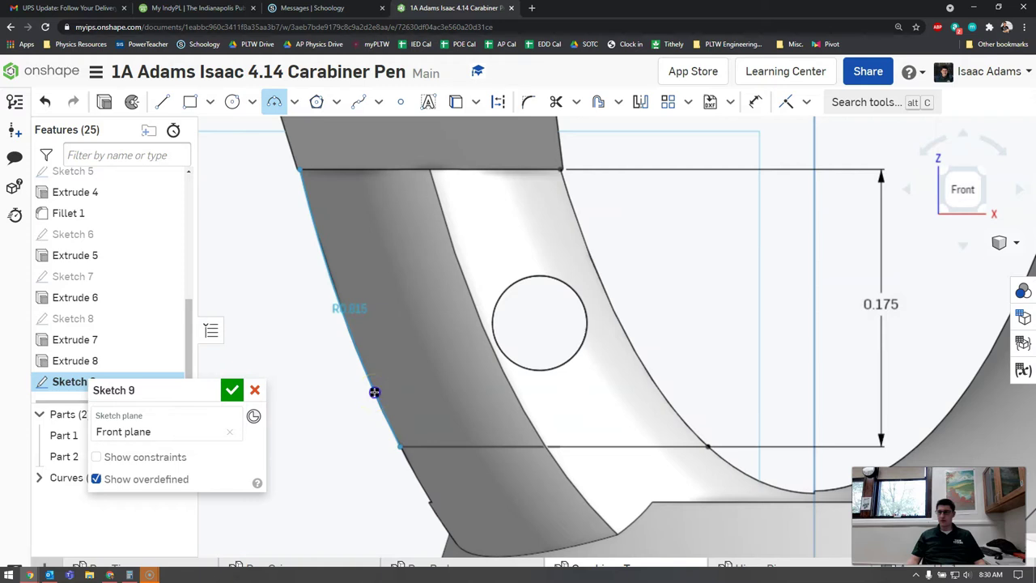
click(538, 287)
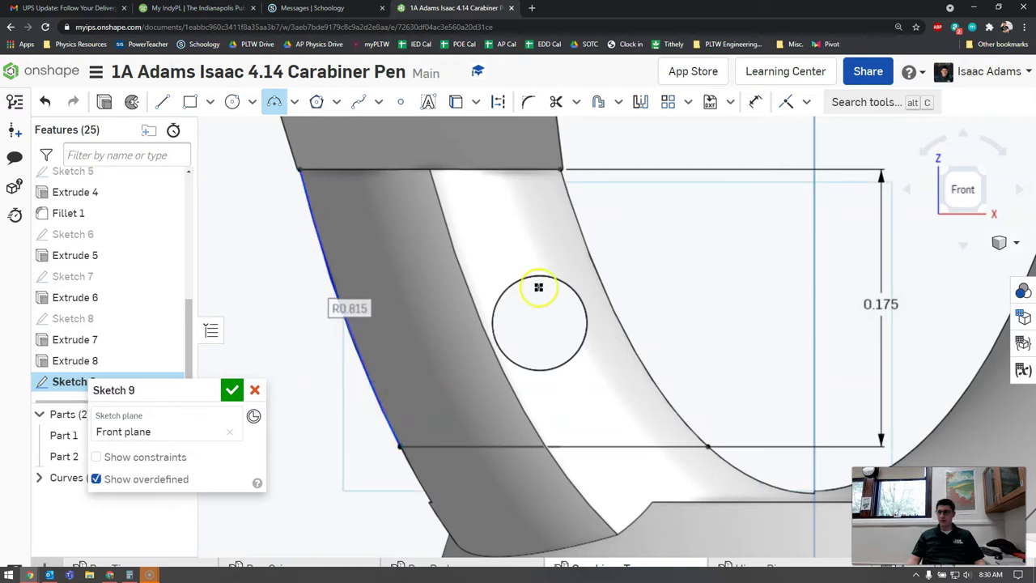
Step: Sketch a three-point arc of about 0.414 in radius along the ring's inner edge between the horizontal lines and finish the sketch
click(560, 168)
click(709, 444)
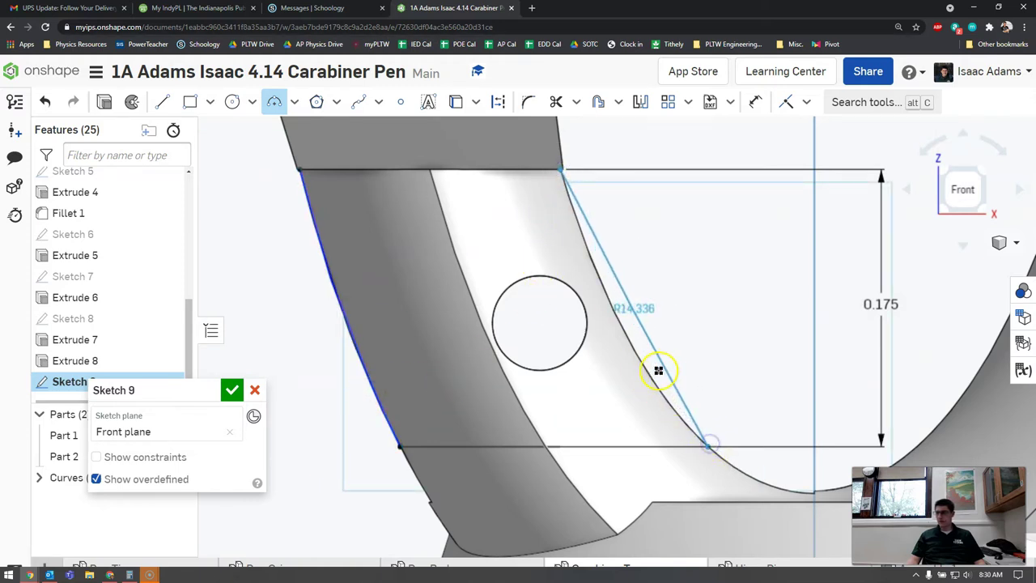
click(636, 356)
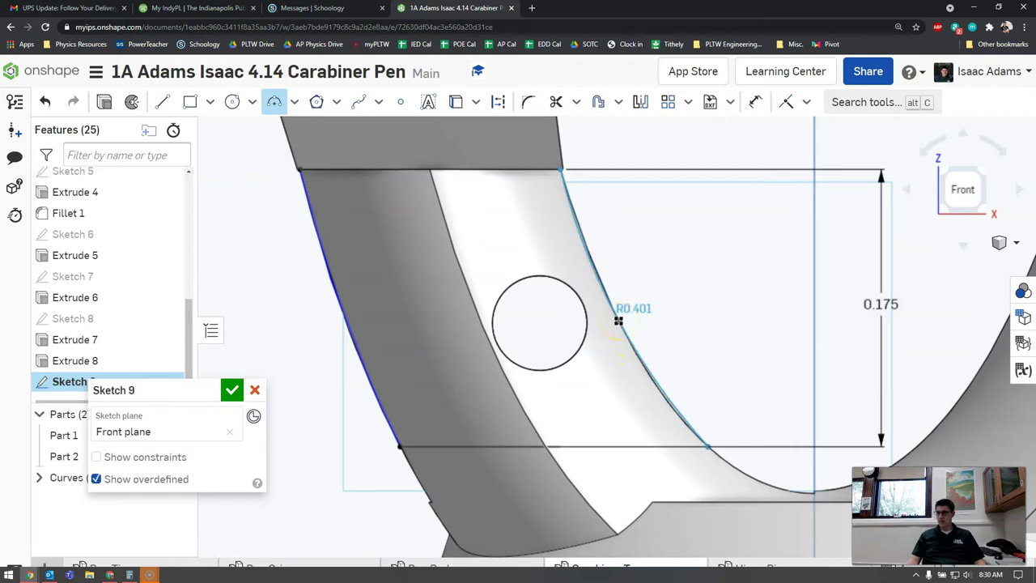
click(626, 335)
drag(625, 334, 623, 329)
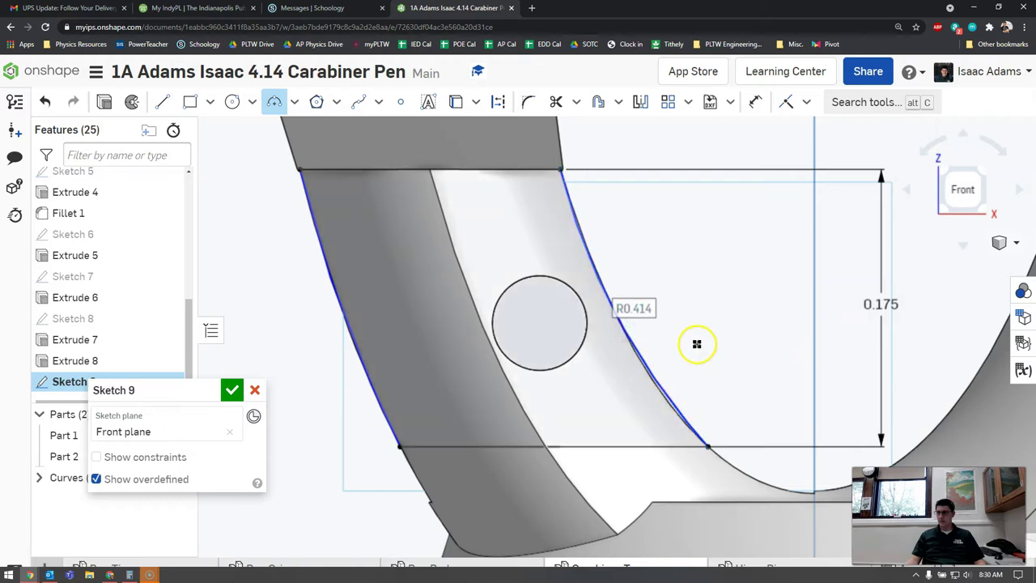
right_drag(696, 344, 706, 335)
click(232, 391)
Step: Start an Add extrusion of the closed Sketch 9 region around the hinge hole, with a Symmetric end type
right_drag(339, 365, 381, 363)
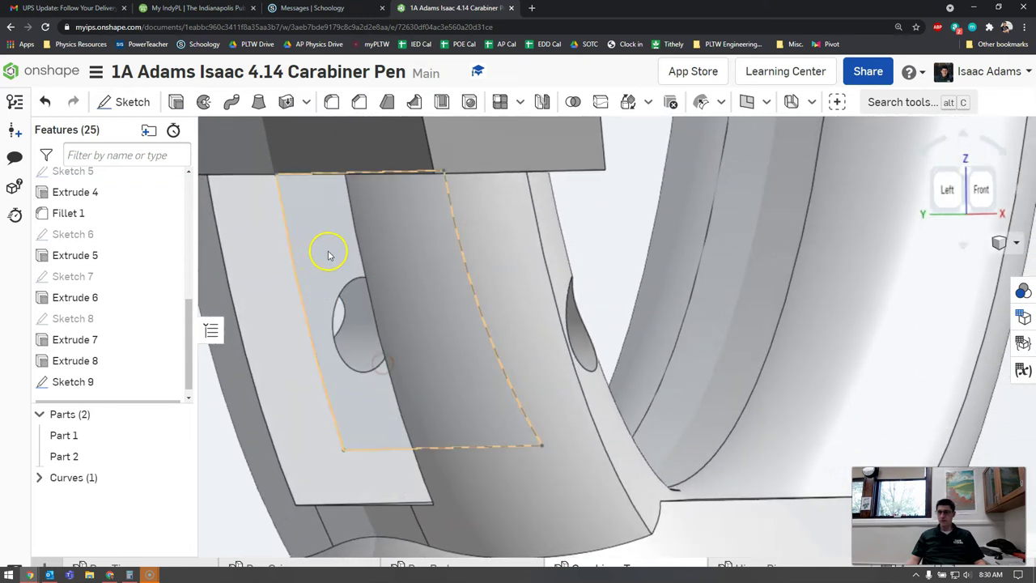
right_drag(331, 296, 339, 289)
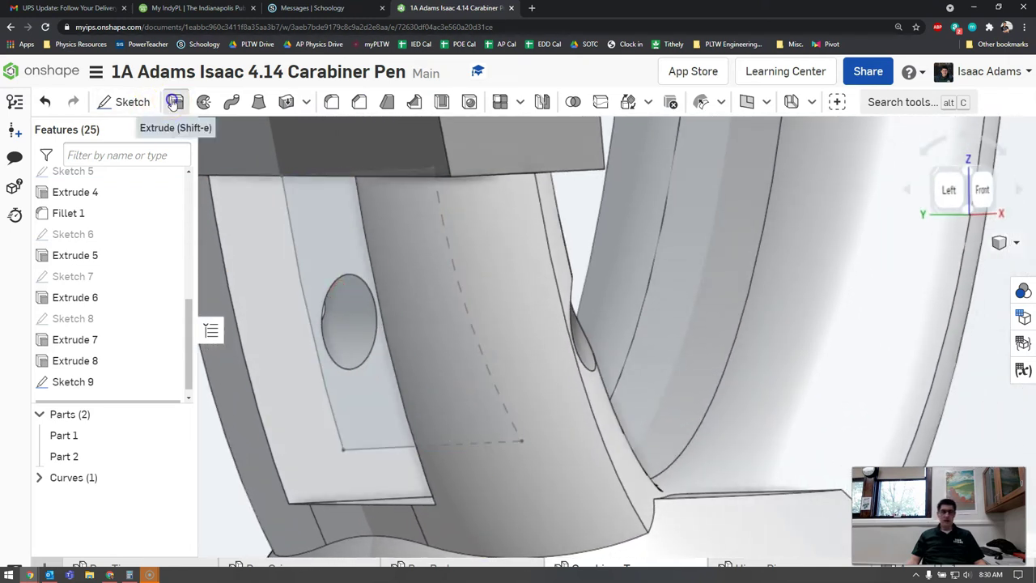
click(175, 102)
click(344, 268)
scroll(293, 332, down, 2)
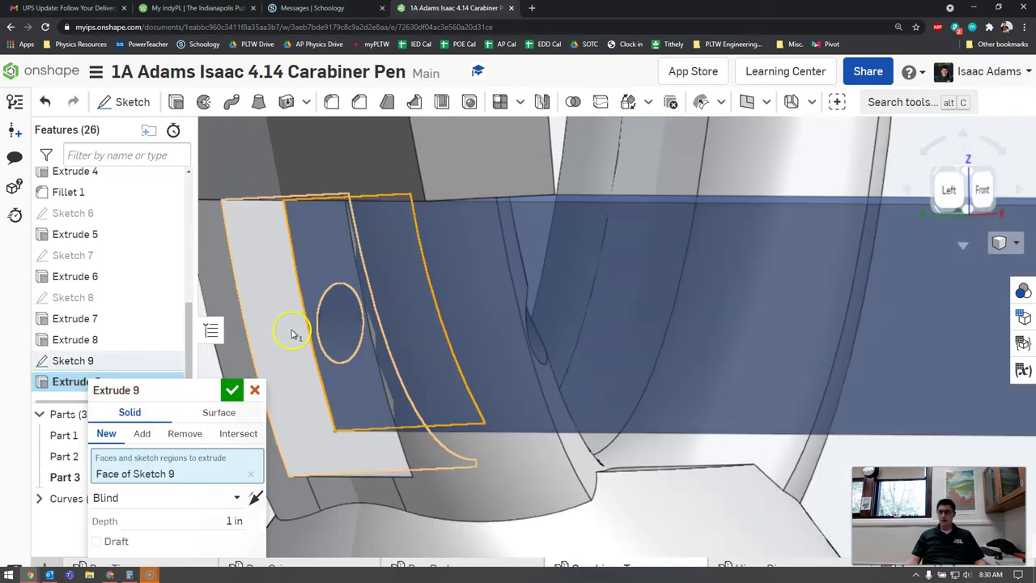
click(142, 434)
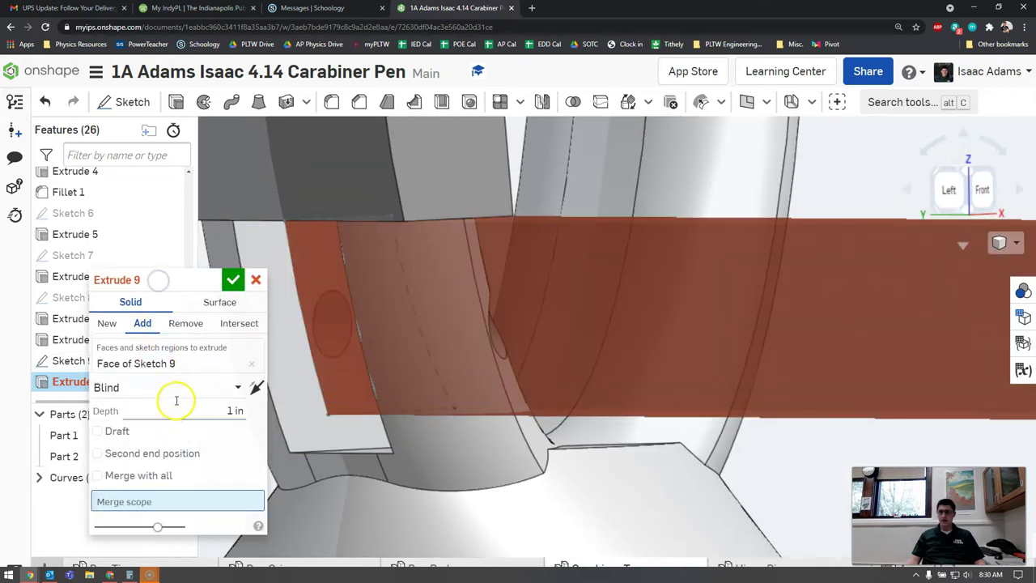
click(180, 390)
click(166, 433)
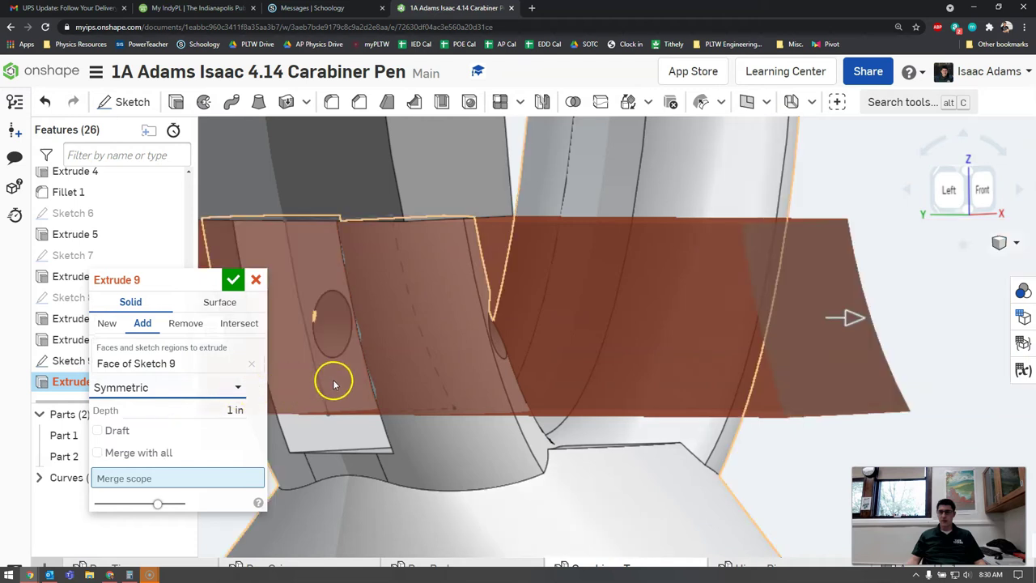
Step: Set the symmetric extrusion's depth to 0.106 in, merge it with the gate (Part 2), and complete the feature
right_drag(334, 384, 405, 401)
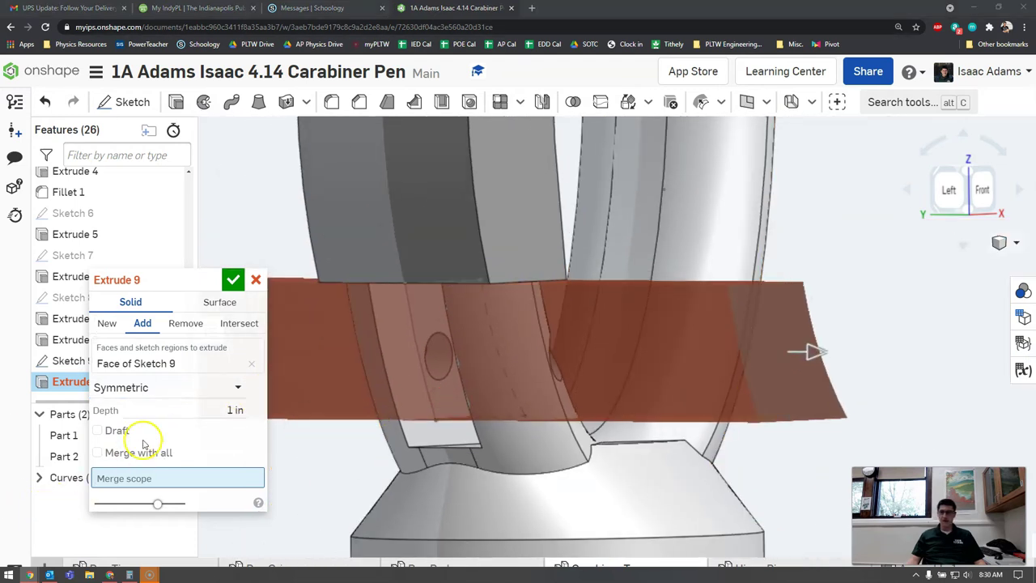
click(234, 410)
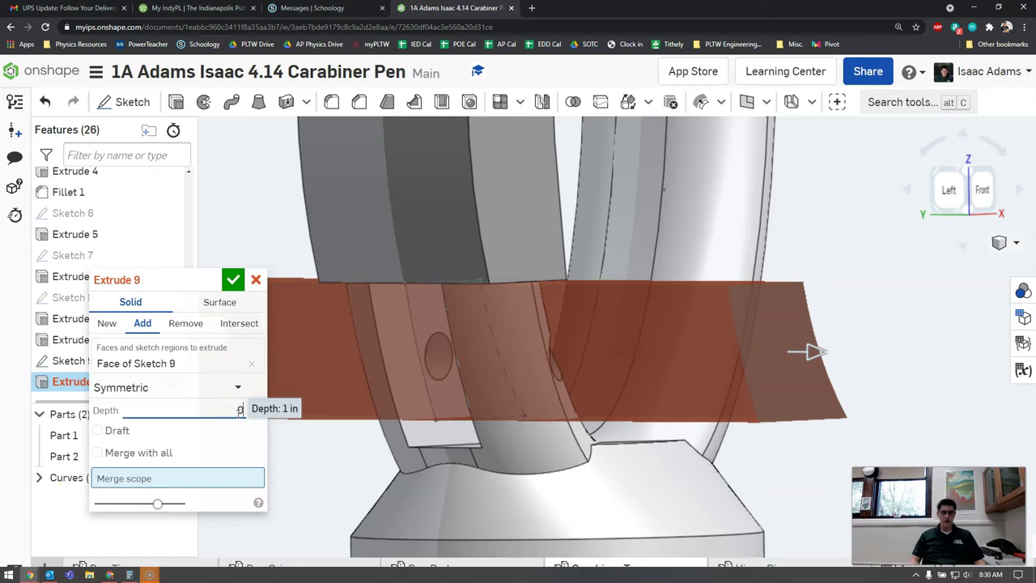
text(0.106)
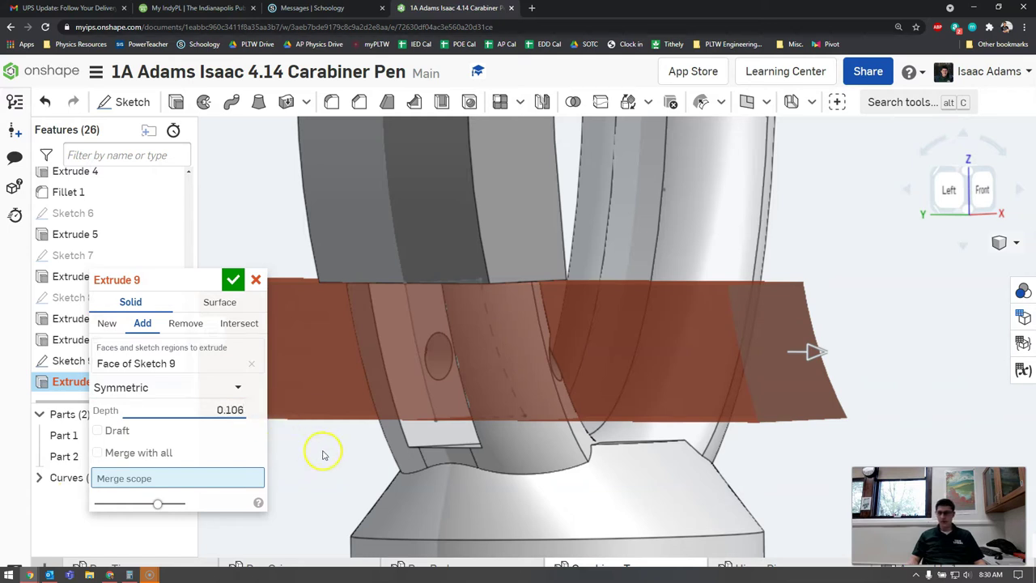
click(321, 453)
right_drag(322, 435, 395, 423)
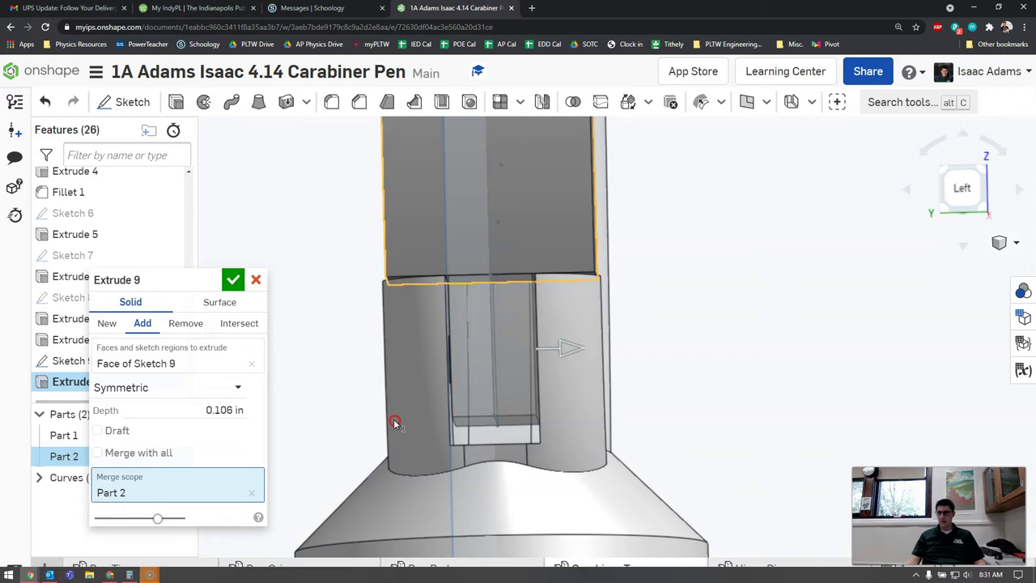
scroll(396, 423, up, 5)
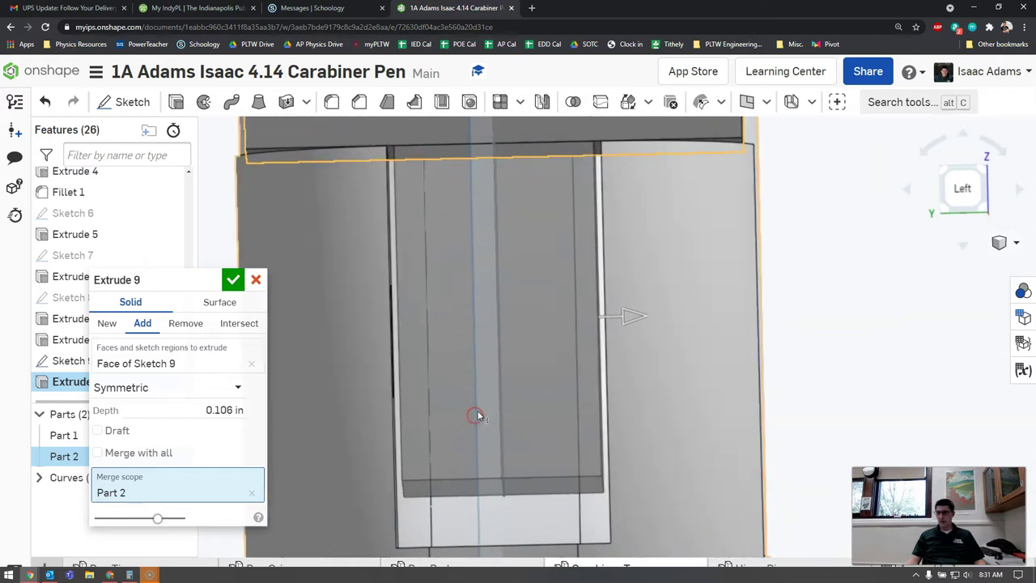
middle_drag(477, 415, 467, 456)
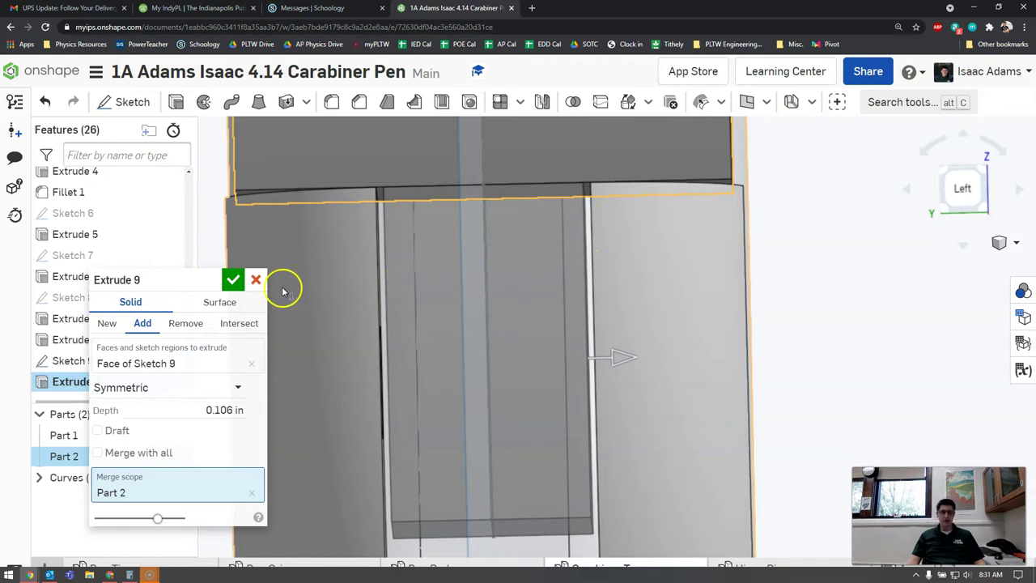
click(256, 279)
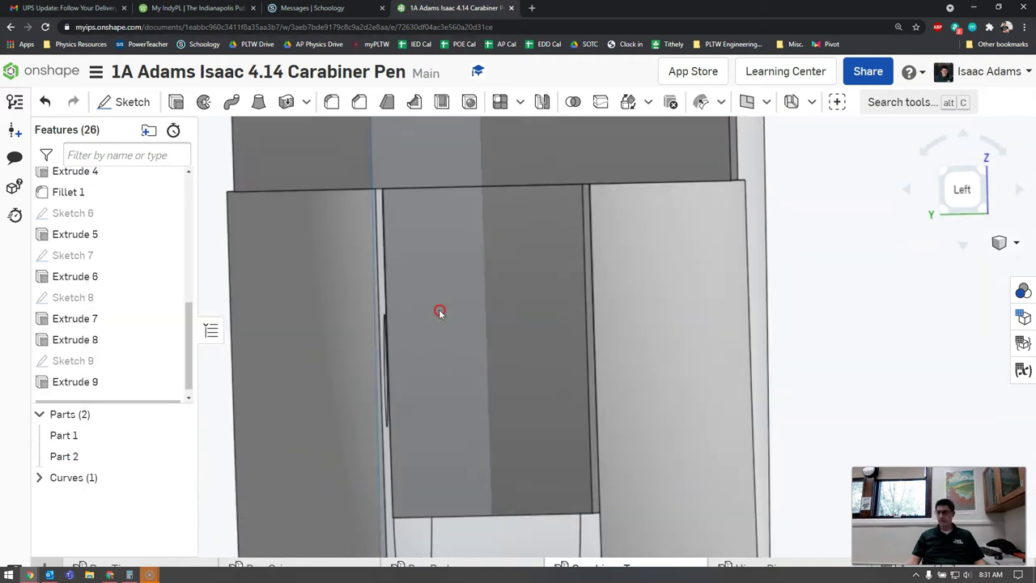
Step: Reorder the hinge hole's Sketch 8 and Extrude 7 so they come after Extrude 9 at the end of the feature list
right_drag(438, 316, 708, 303)
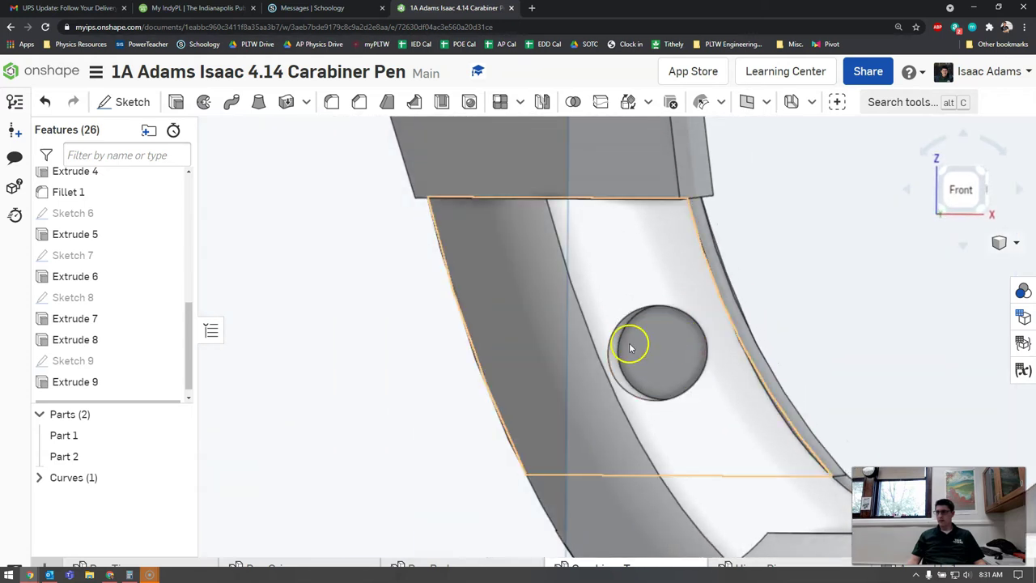
right_drag(688, 338, 712, 331)
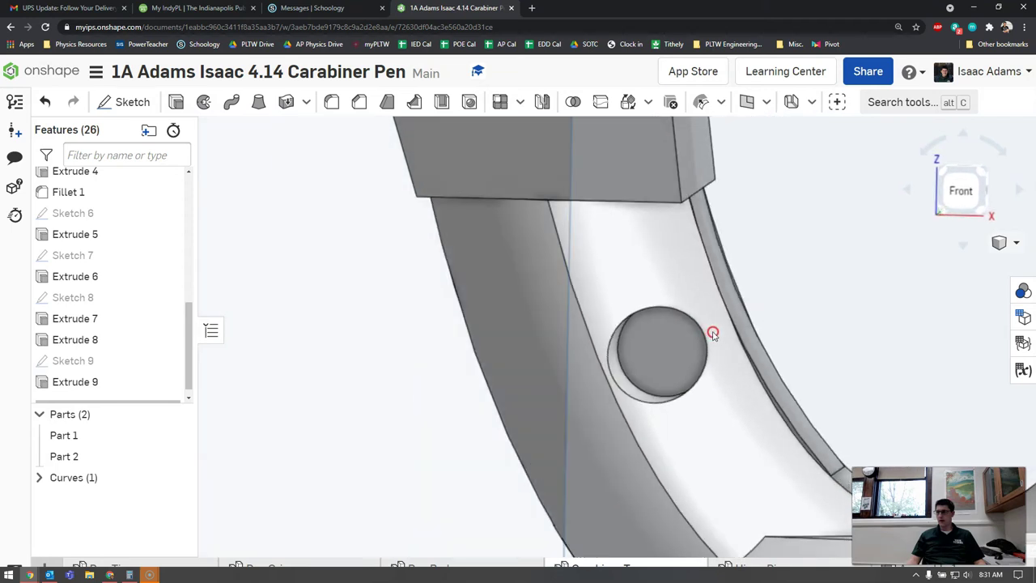
click(617, 341)
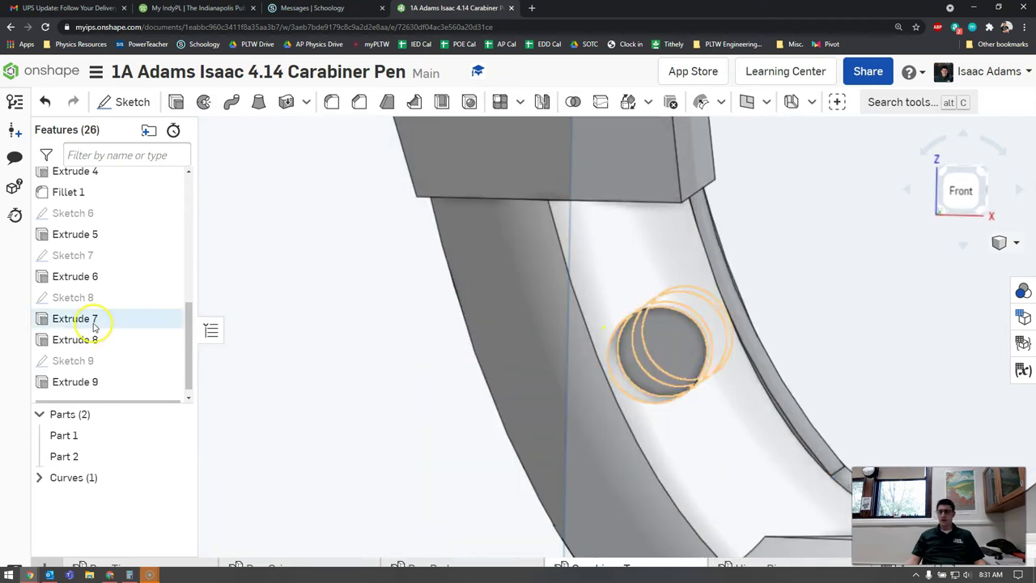
scroll(120, 301, up, 2)
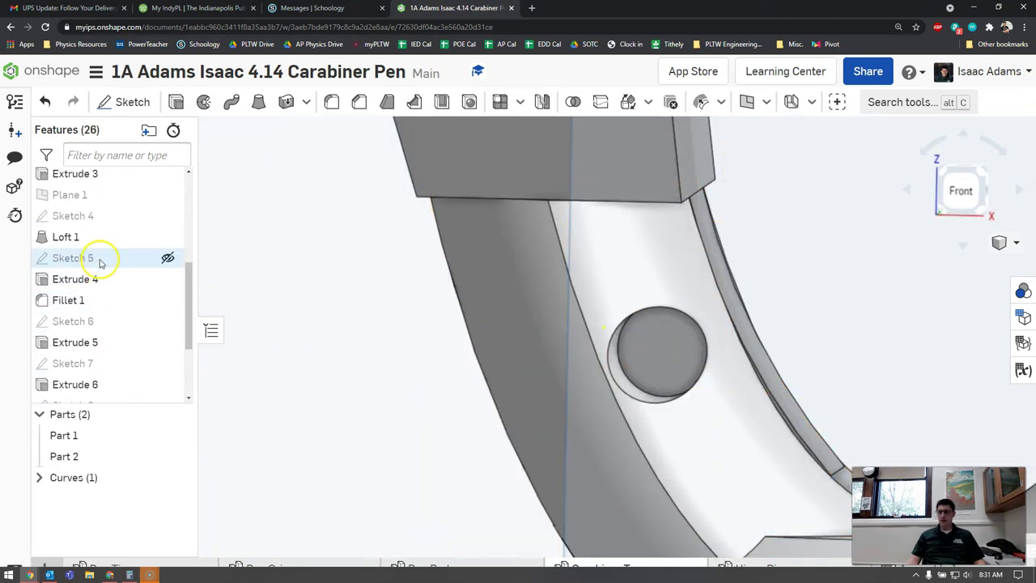
scroll(77, 277, down, 2)
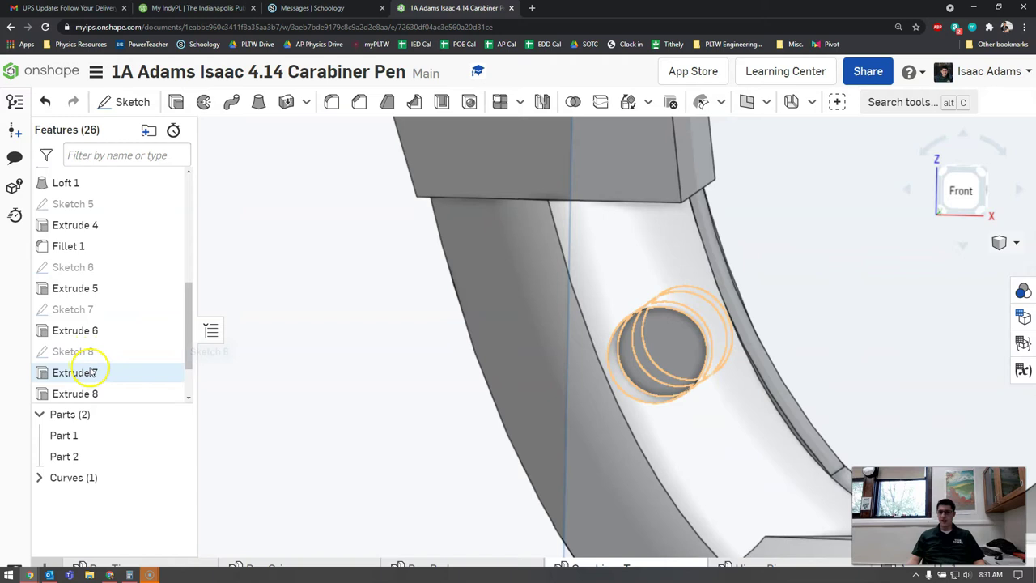
click(101, 353)
scroll(106, 344, down, 1)
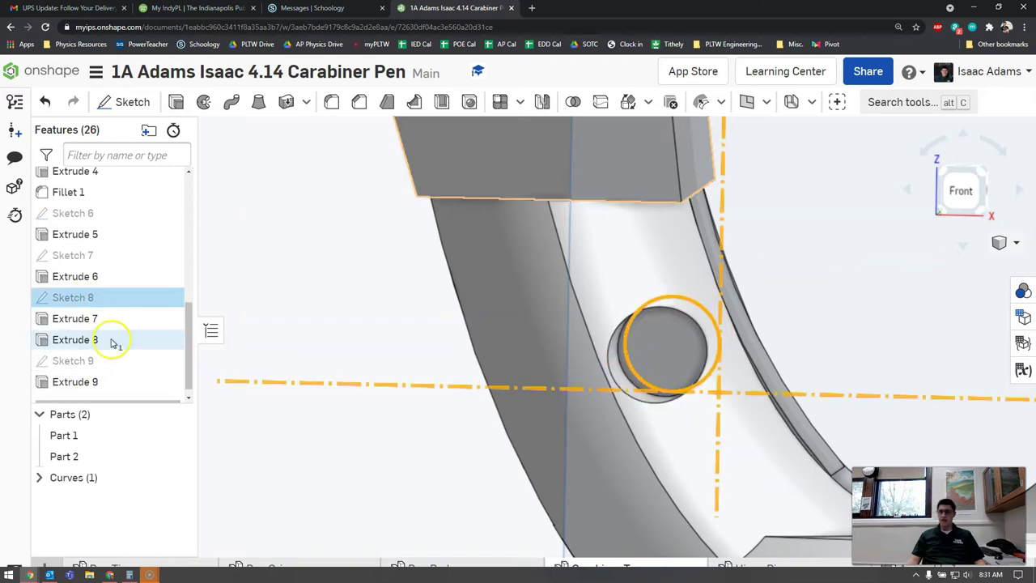
ctrl+click(118, 309)
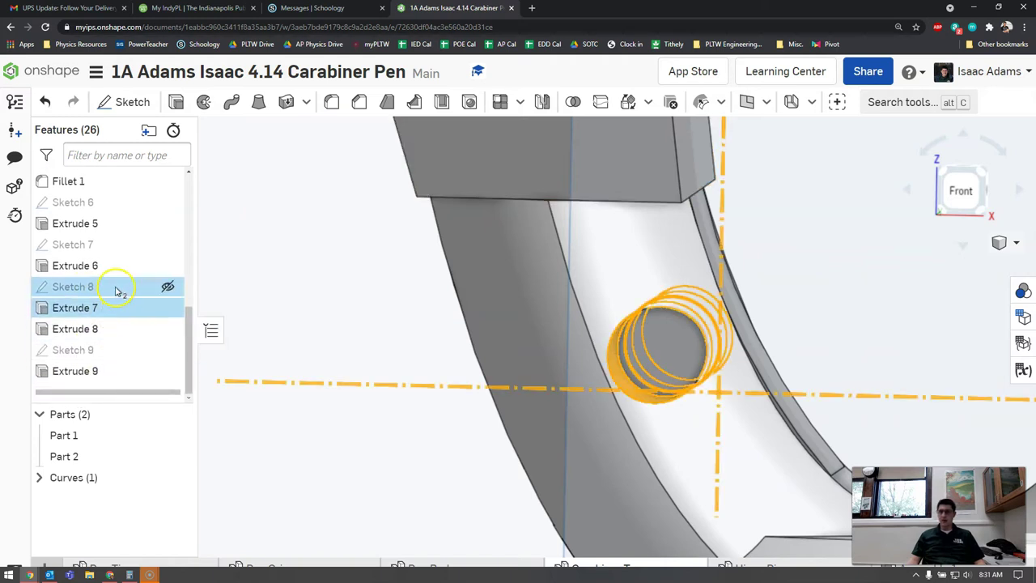
drag(117, 288, 106, 377)
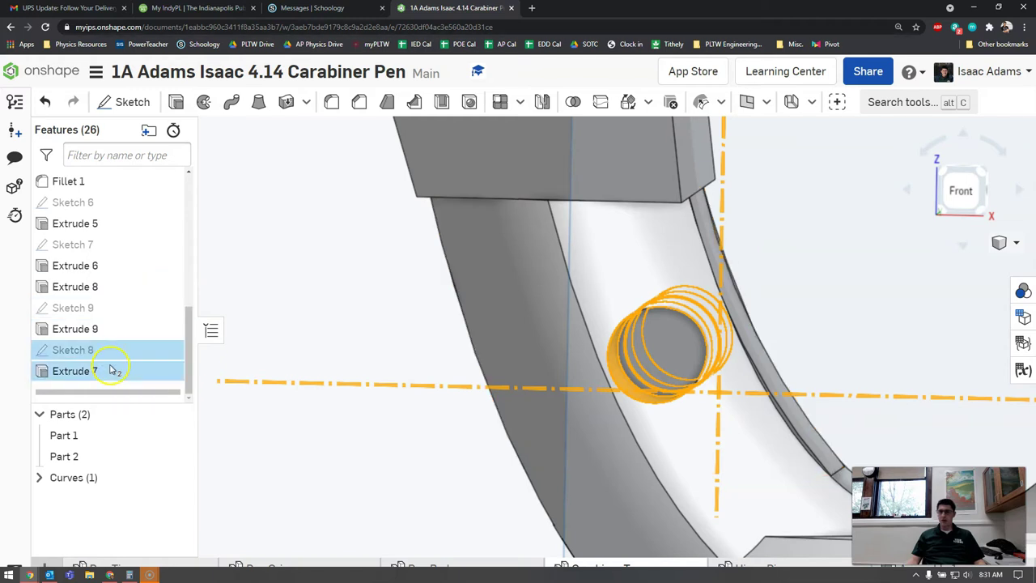
click(274, 283)
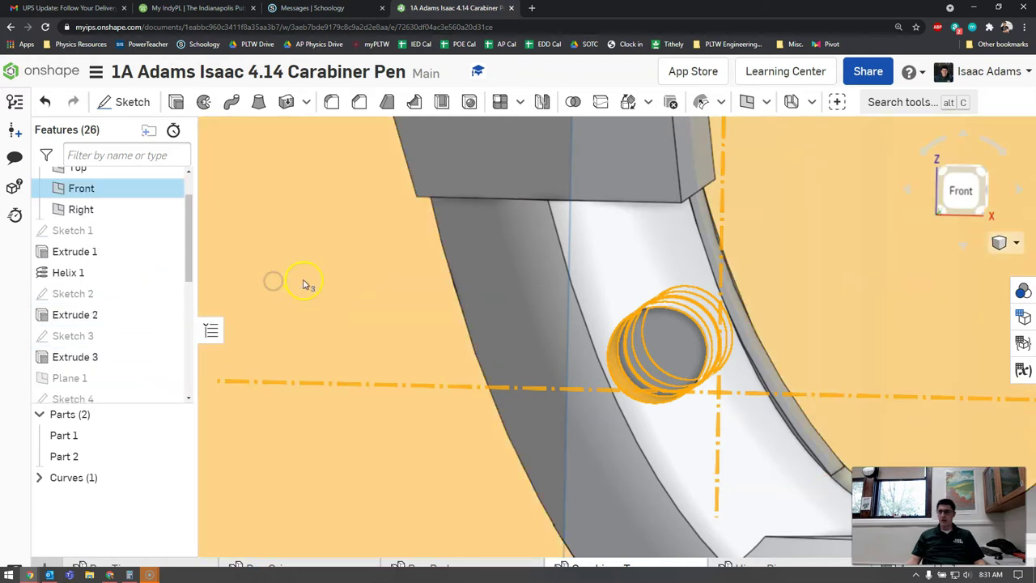
scroll(318, 275, down, 6)
scroll(364, 299, down, 6)
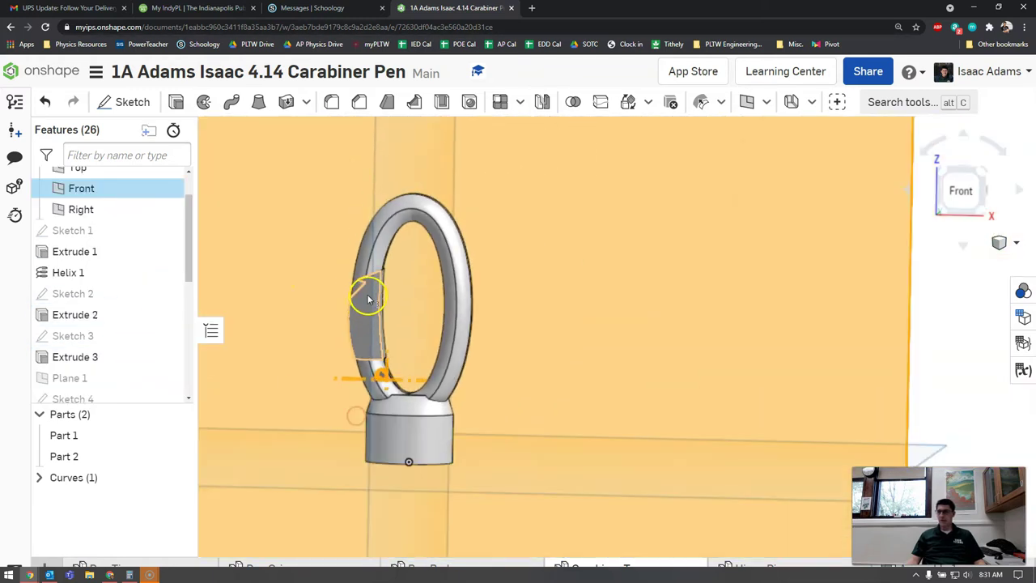
click(750, 314)
Step: Edit the hinge hole cut Extrude 7 to merge with all parts and accept the change
scroll(474, 322, up, 8)
middle_drag(340, 322, 470, 275)
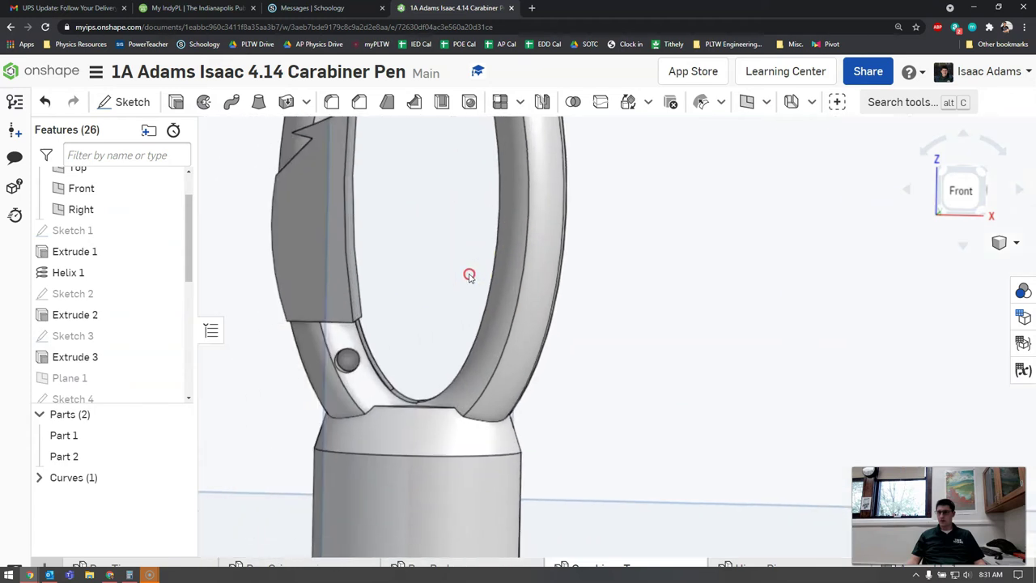
scroll(108, 365, down, 6)
click(99, 370)
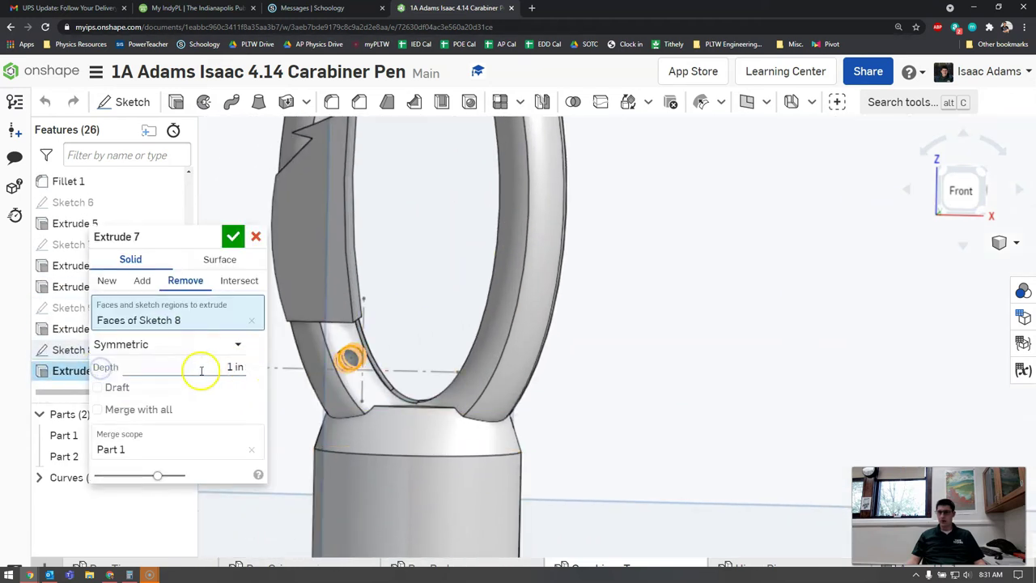
click(118, 411)
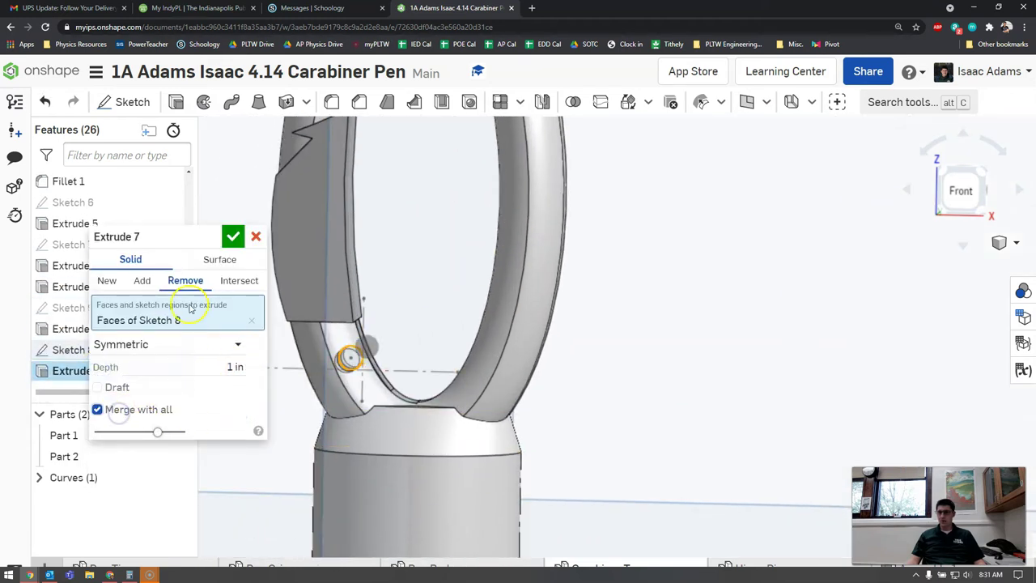
click(232, 239)
Step: Examine the hinge hole where it passes through the ring and the gate's lower extension
scroll(446, 277, up, 5)
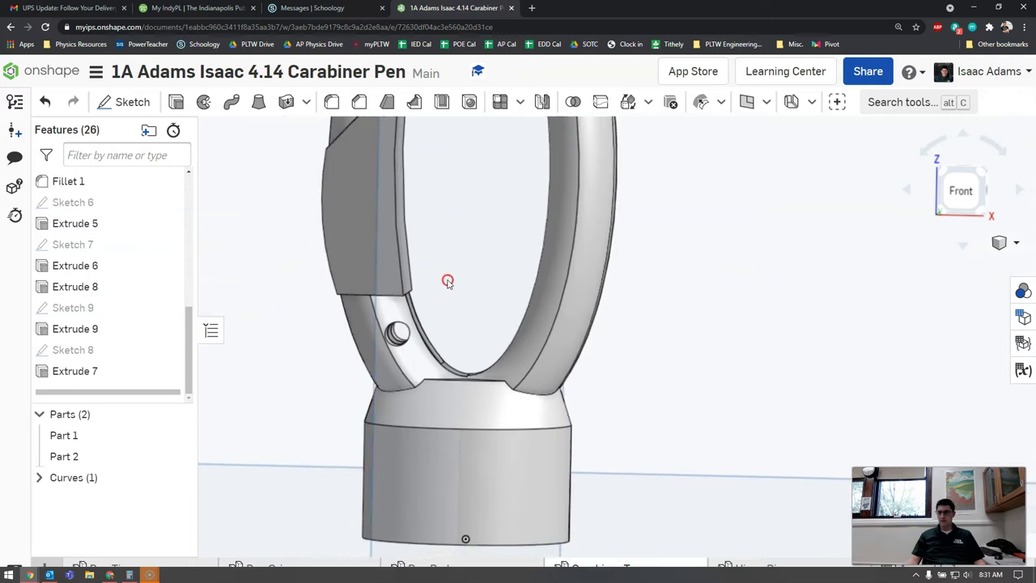
scroll(473, 284, up, 3)
right_drag(471, 289, 487, 286)
click(68, 457)
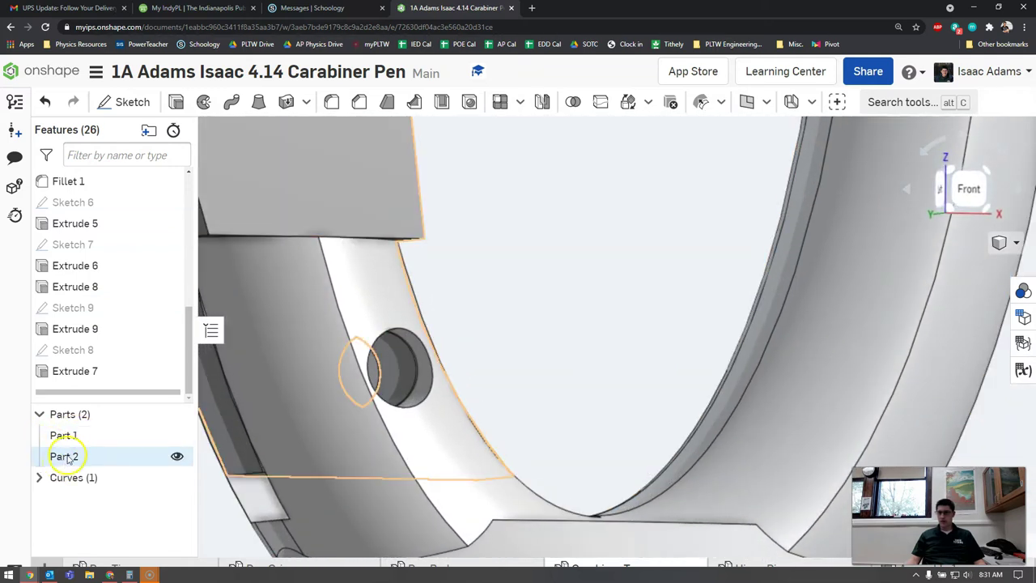
click(479, 356)
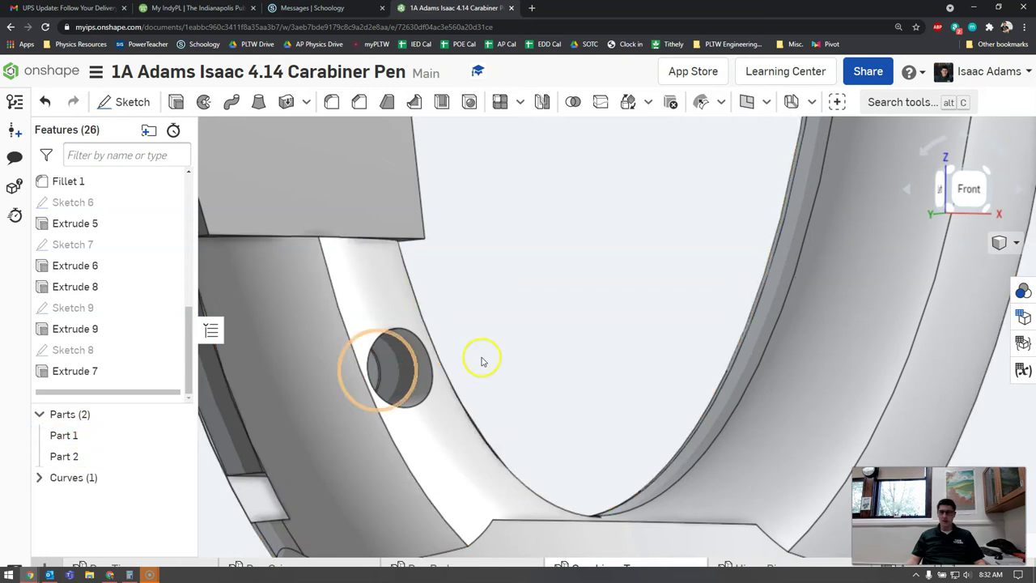
right_drag(478, 356, 502, 356)
scroll(502, 356, down, 5)
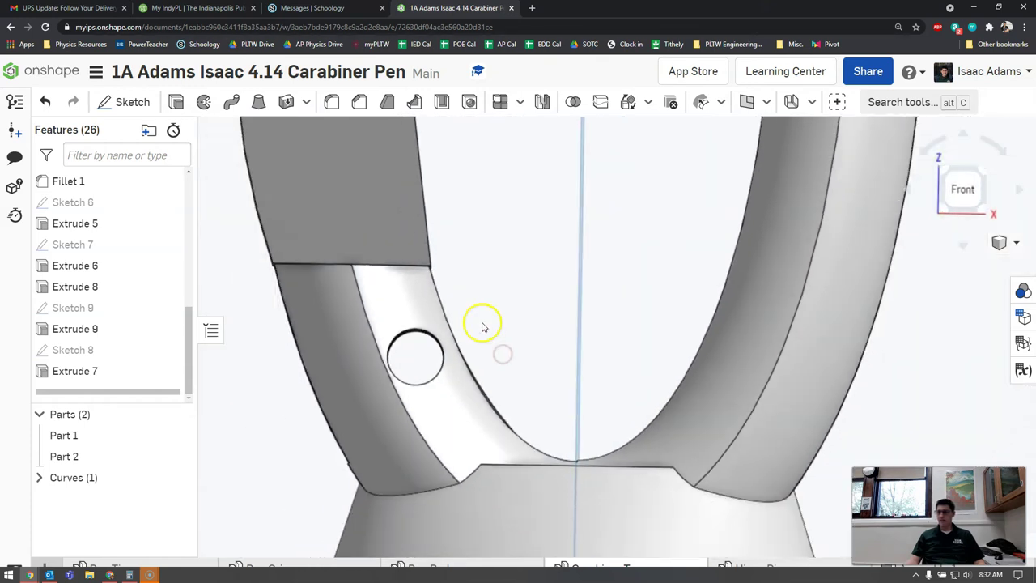
Step: Start a fillet on the gate and select its four long edges, two on the outer side and two on the inner side
middle_drag(494, 356, 476, 422)
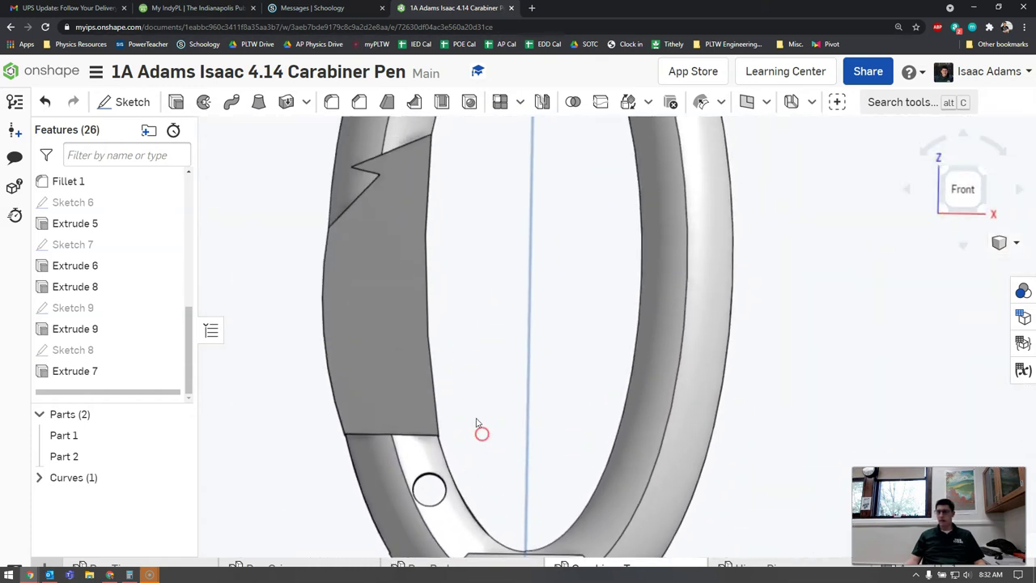
right_drag(466, 265, 419, 275)
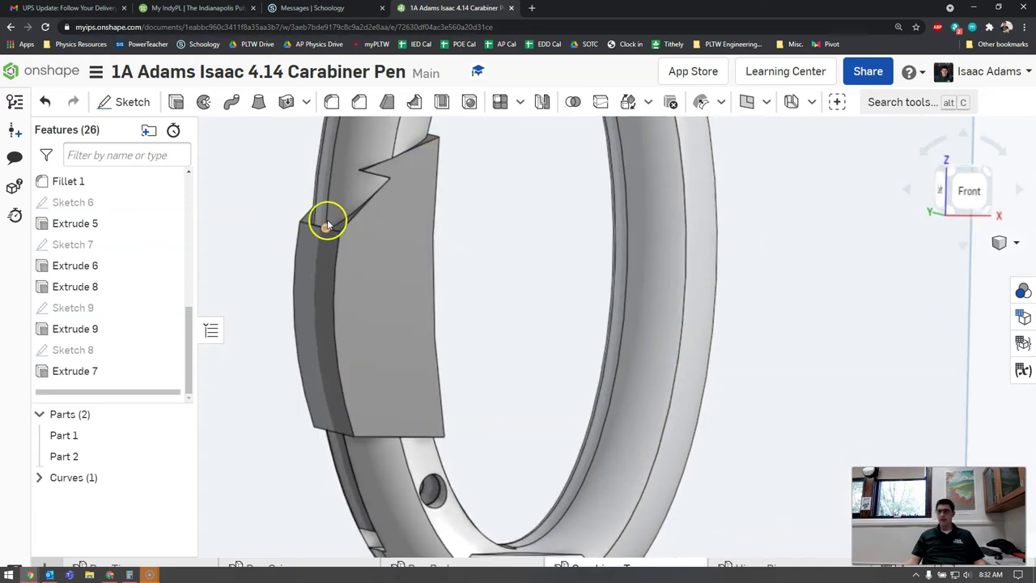
click(331, 106)
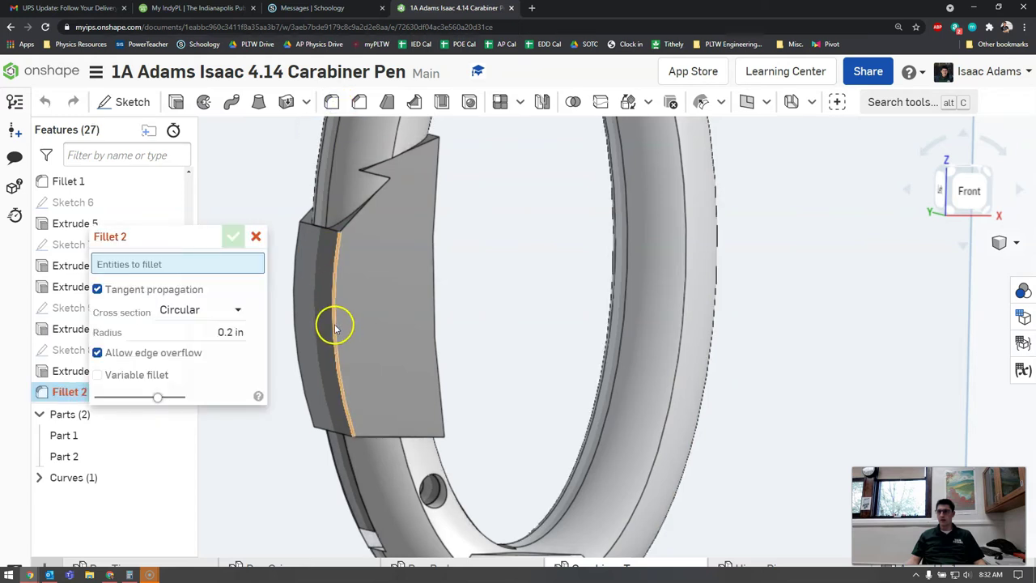
click(335, 323)
click(434, 328)
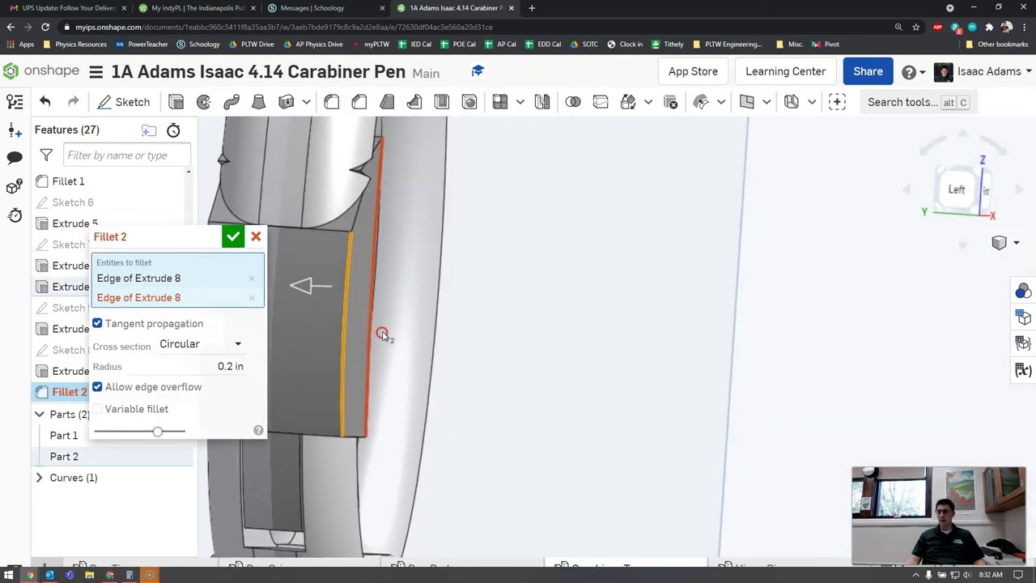
right_drag(383, 334, 369, 308)
click(381, 308)
click(336, 294)
right_drag(445, 303, 389, 301)
Step: Try fillet radii of 0.1 in and 0.08 in on the gate's four long edges
click(223, 394)
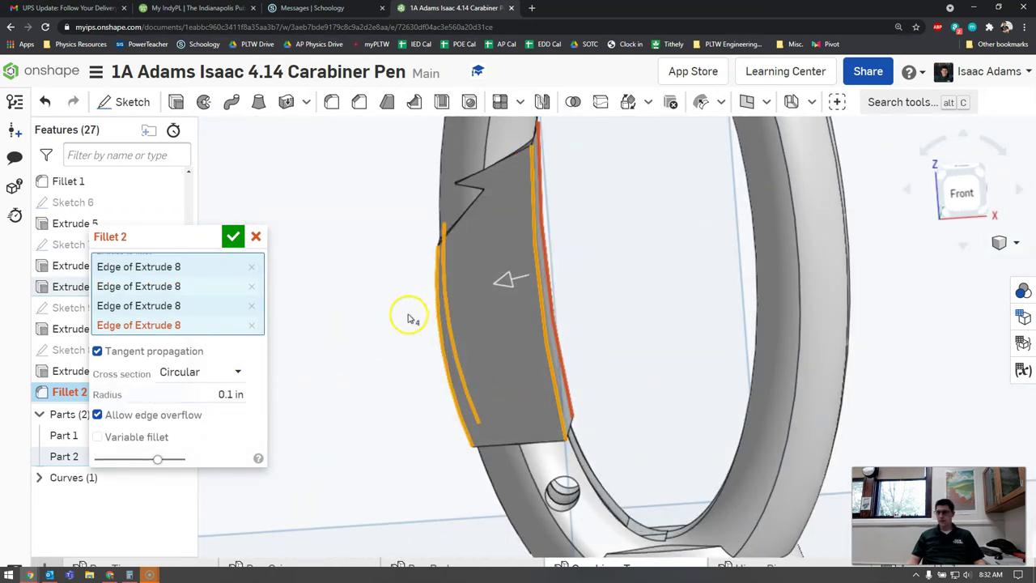
mouse_move(409, 316)
right_down()
mouse_move(397, 315)
mouse_move(405, 307)
right_up()
right_drag(571, 313, 527, 294)
click(231, 394)
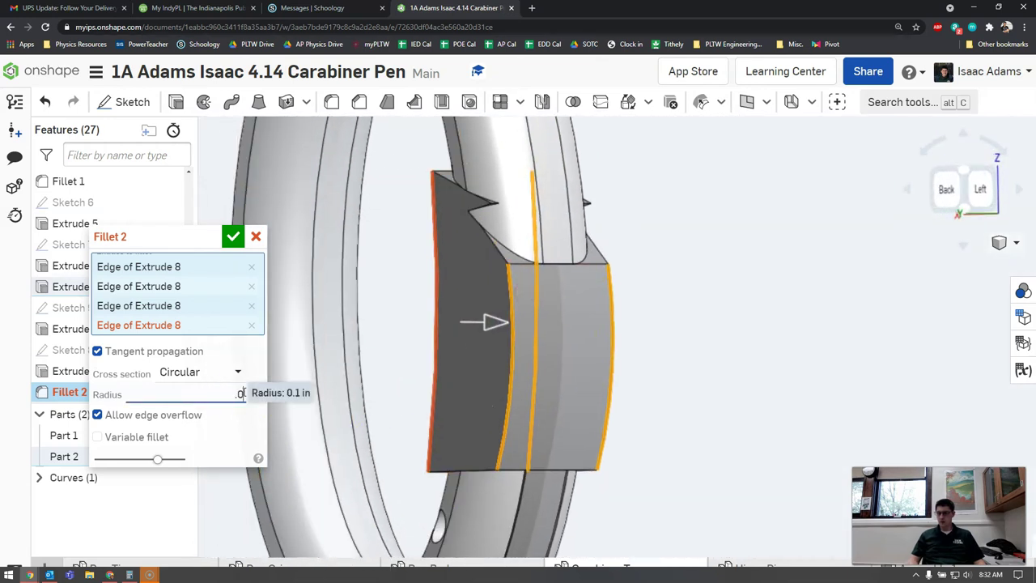
text(.08)
key(Return)
Step: Set the radius of the gate's edge fillet to 0.09 in and complete the feature
right_drag(710, 358, 664, 351)
click(227, 396)
text(.)
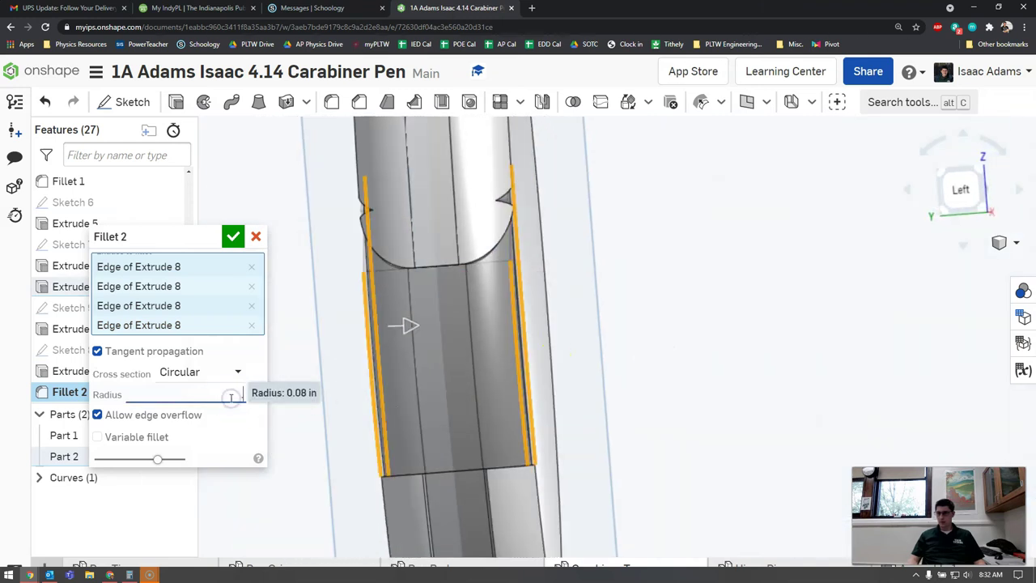
click(735, 334)
right_drag(689, 337, 720, 335)
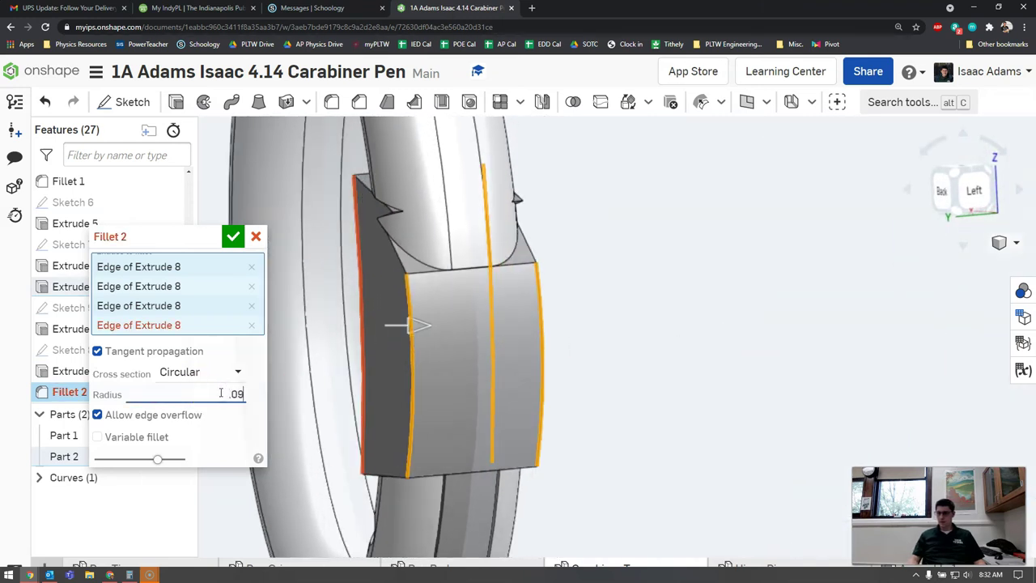
right_drag(499, 383, 478, 386)
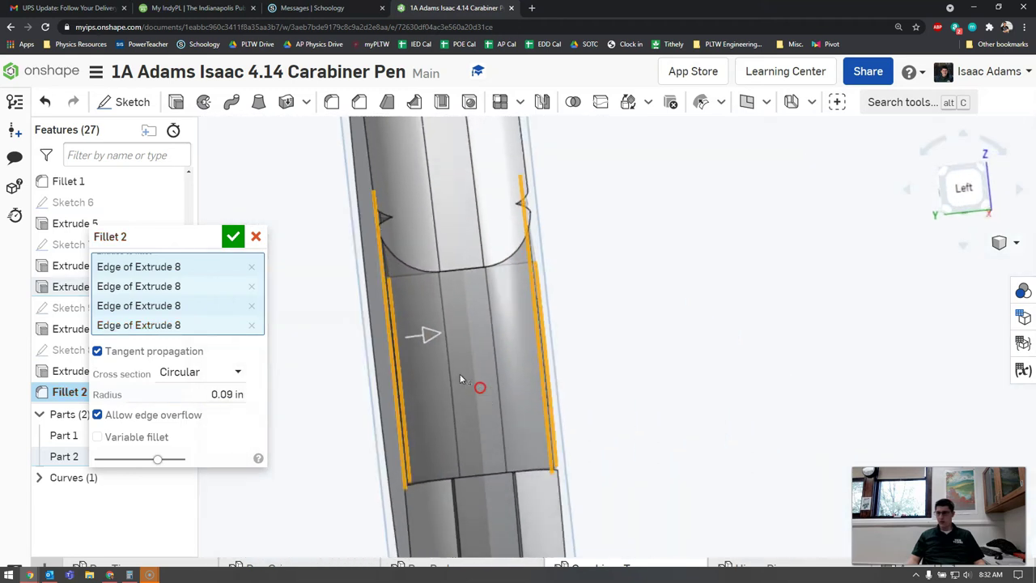
click(233, 236)
right_drag(599, 331, 574, 234)
middle_drag(573, 234, 525, 270)
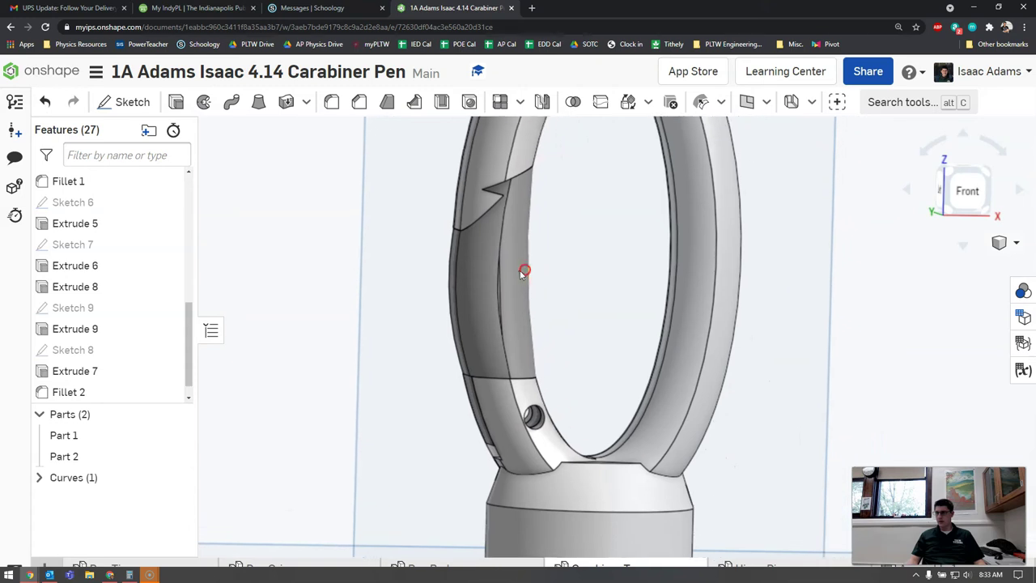
click(154, 571)
click(218, 532)
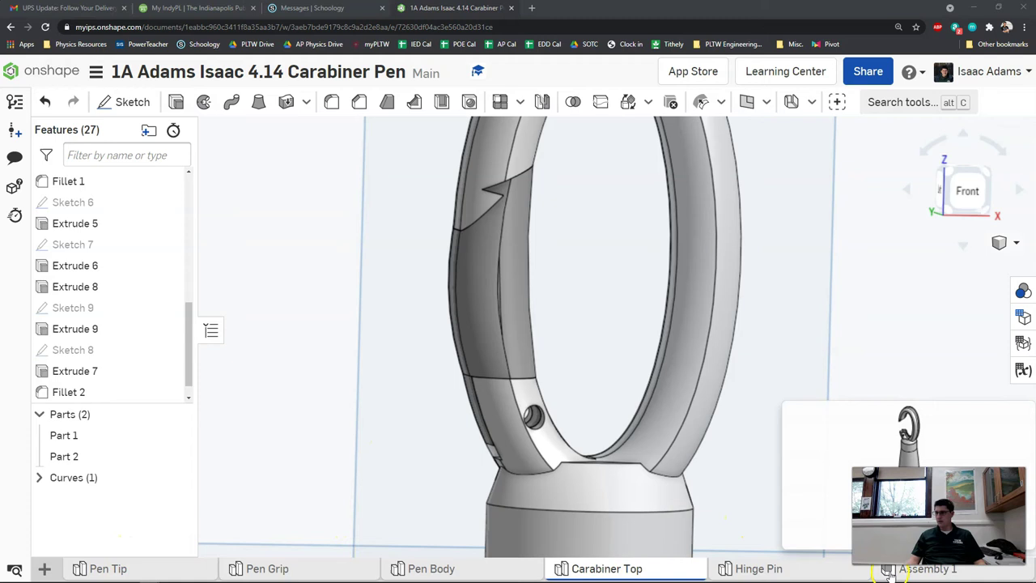
Step: Rename Part 1 as Carabiner Top and Part 2 as Carabiner Clip
right_click(76, 437)
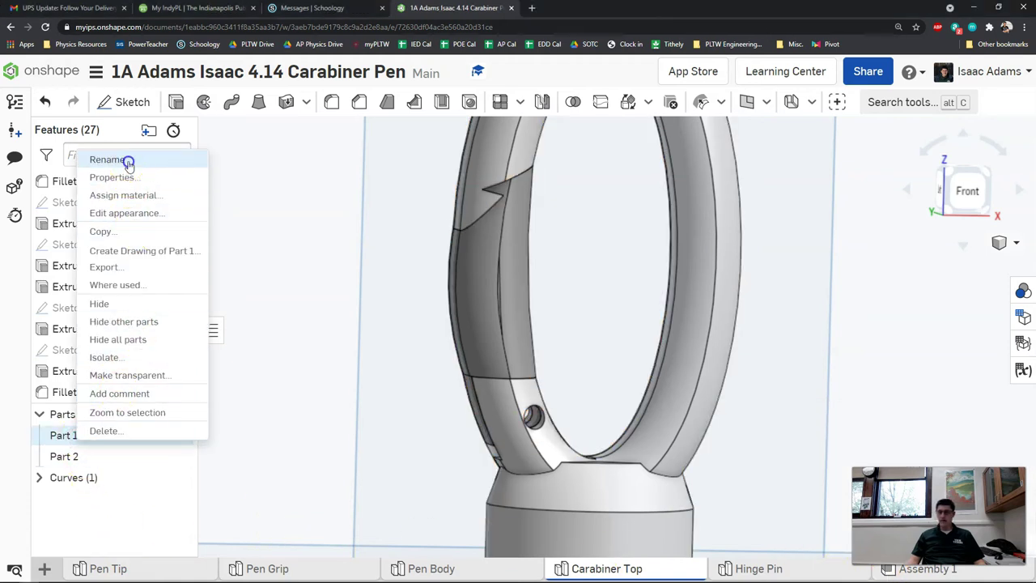
click(128, 161)
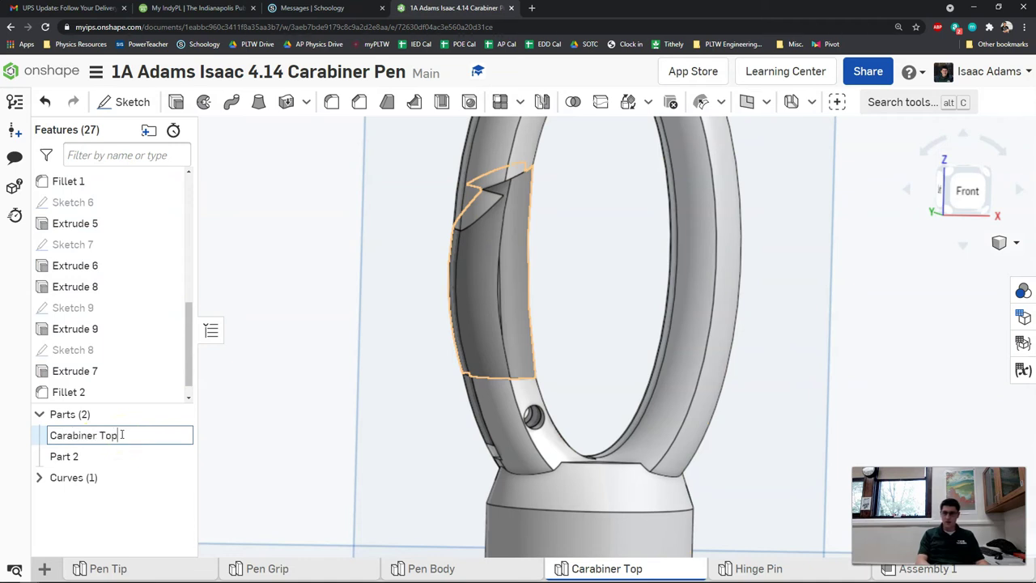
right_click(101, 461)
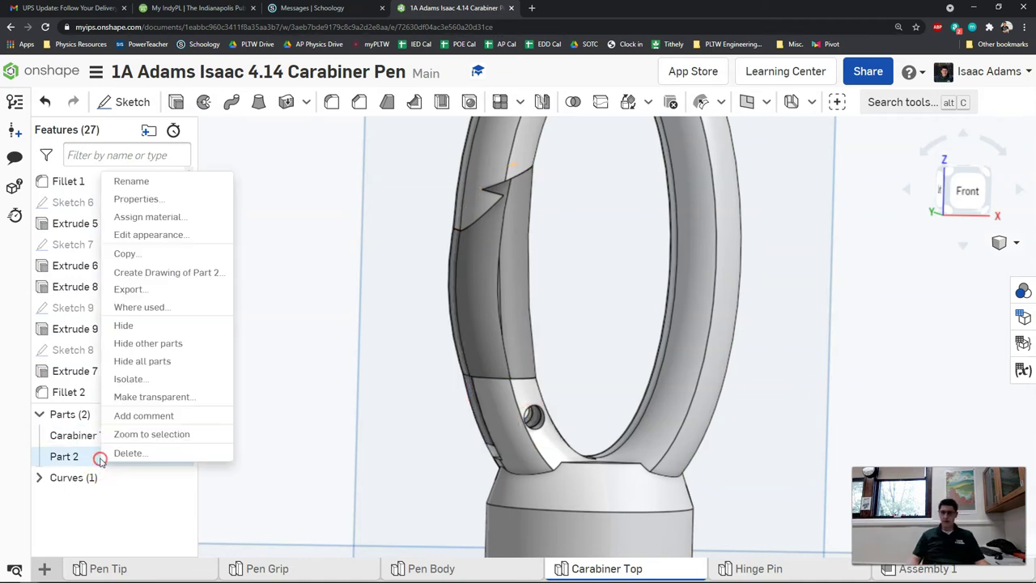
click(150, 181)
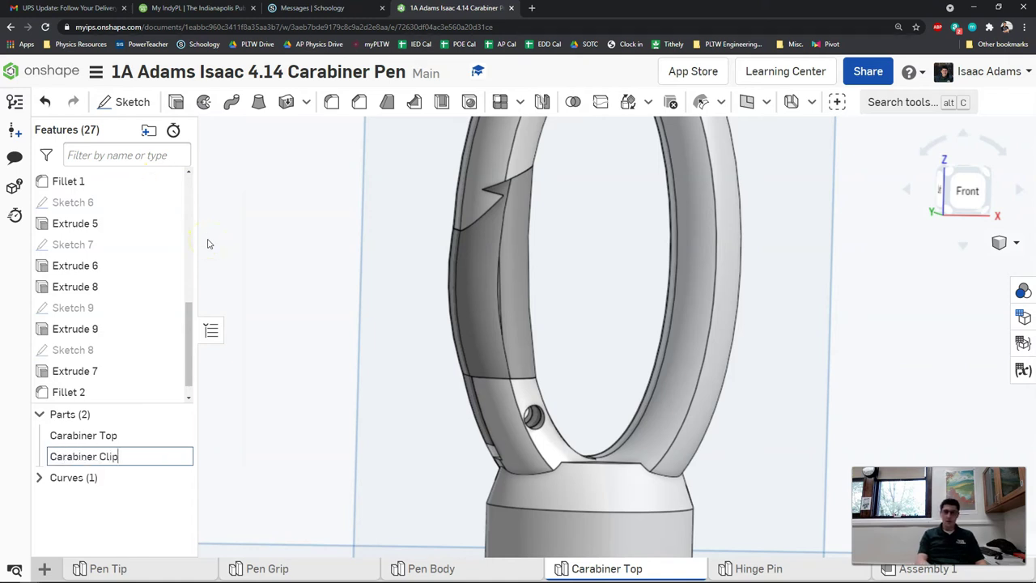
Step: Change the Carabiner Clip's appearance to orange and accept it
right_click(83, 455)
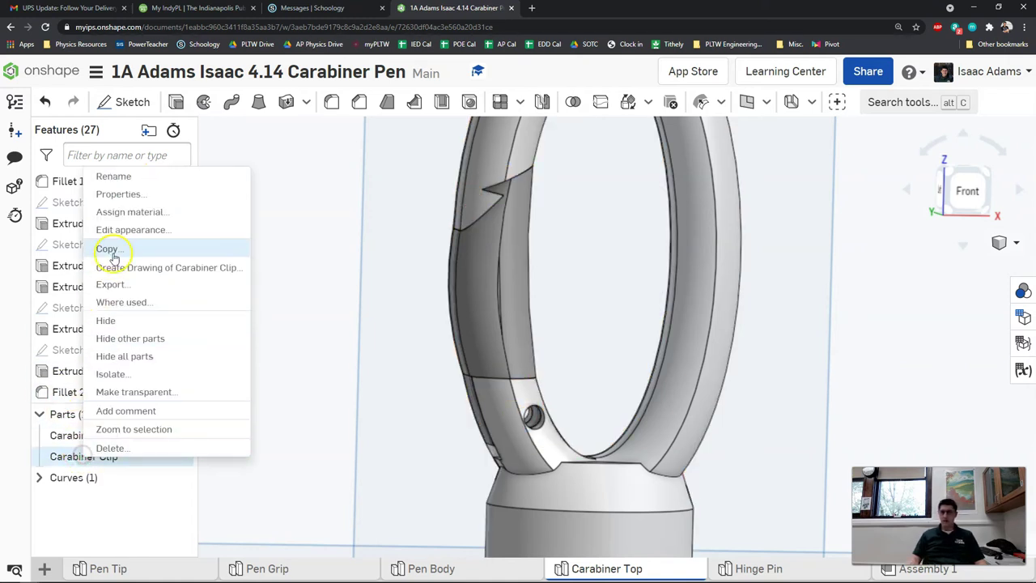
click(121, 231)
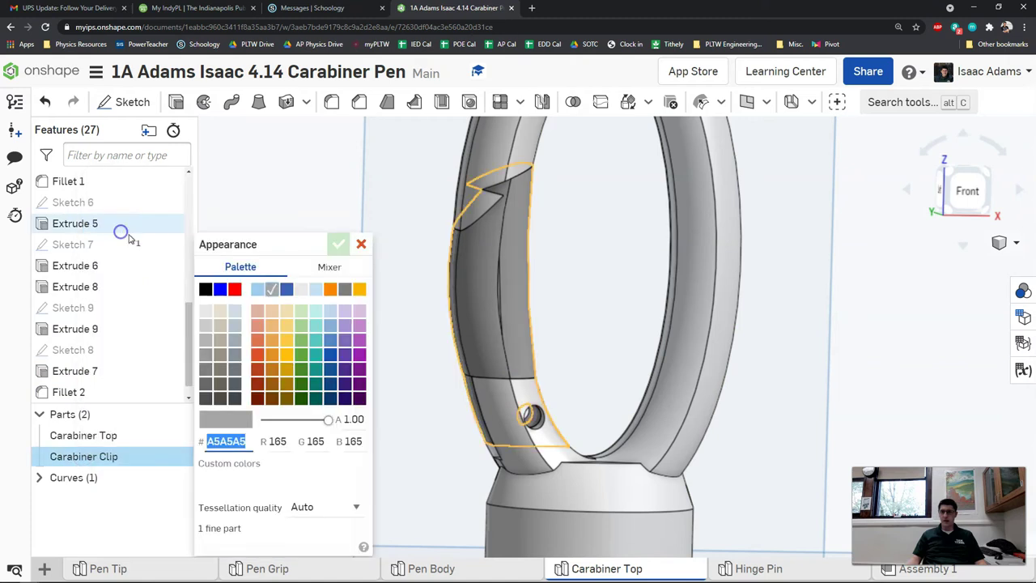
click(330, 290)
click(339, 245)
right_drag(347, 317, 324, 315)
Step: Open Assembly 1 and insert the Carabiner Clip from the Carabiner Top part studio, placing it beside the ring
click(913, 571)
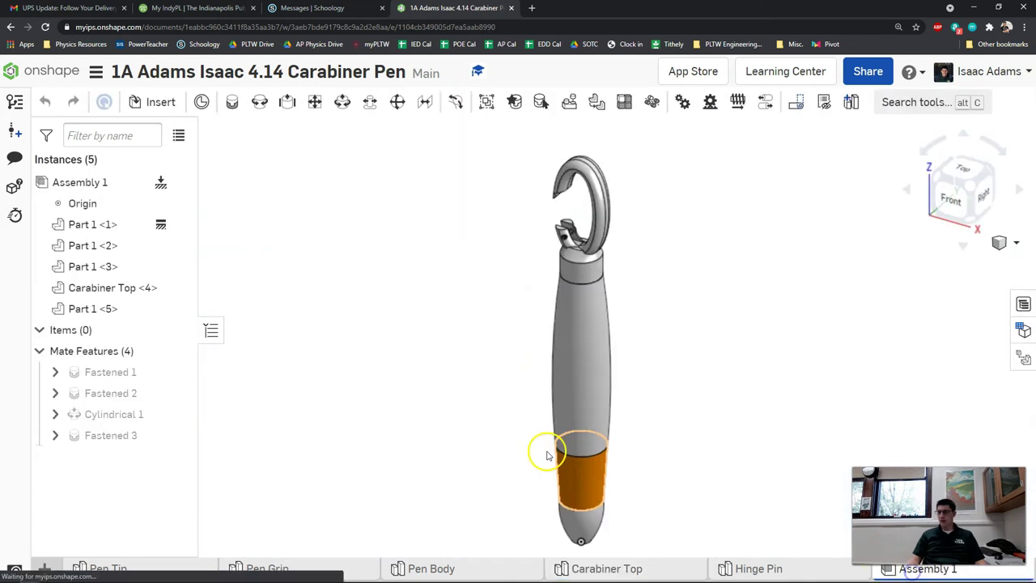
right_drag(476, 382, 477, 264)
middle_drag(477, 264, 314, 386)
scroll(324, 378, up, 4)
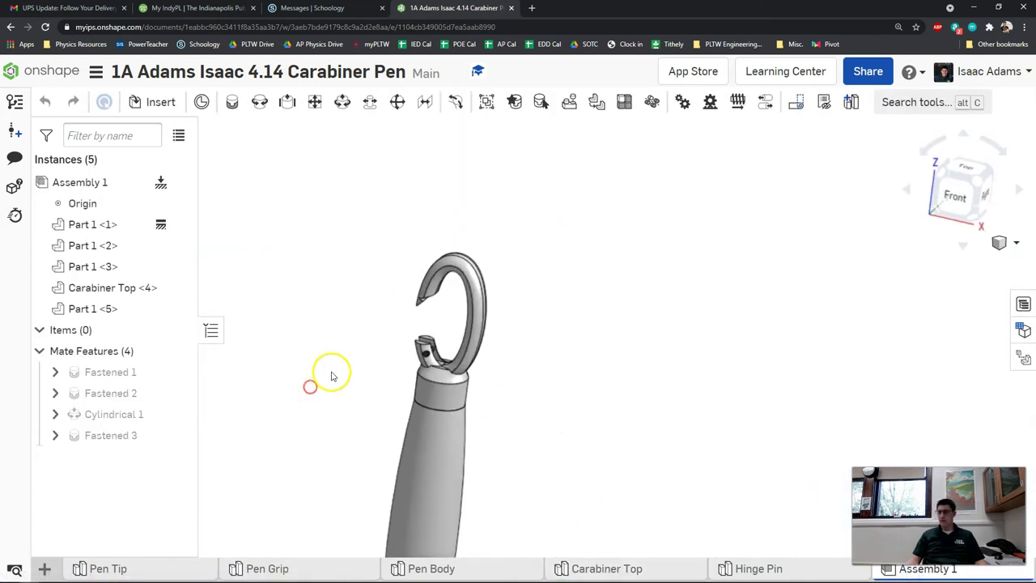
middle_drag(348, 356, 328, 358)
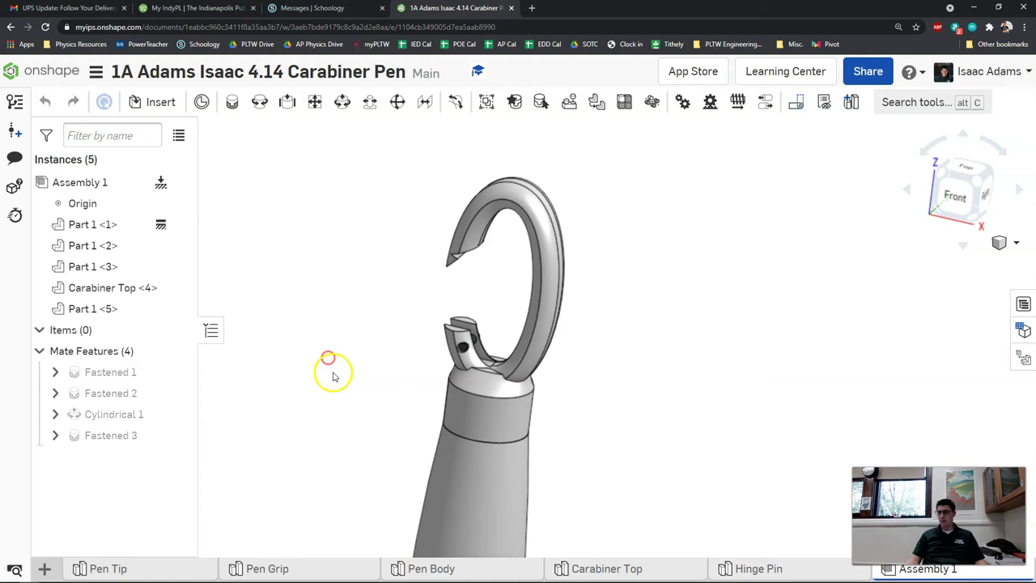
click(158, 102)
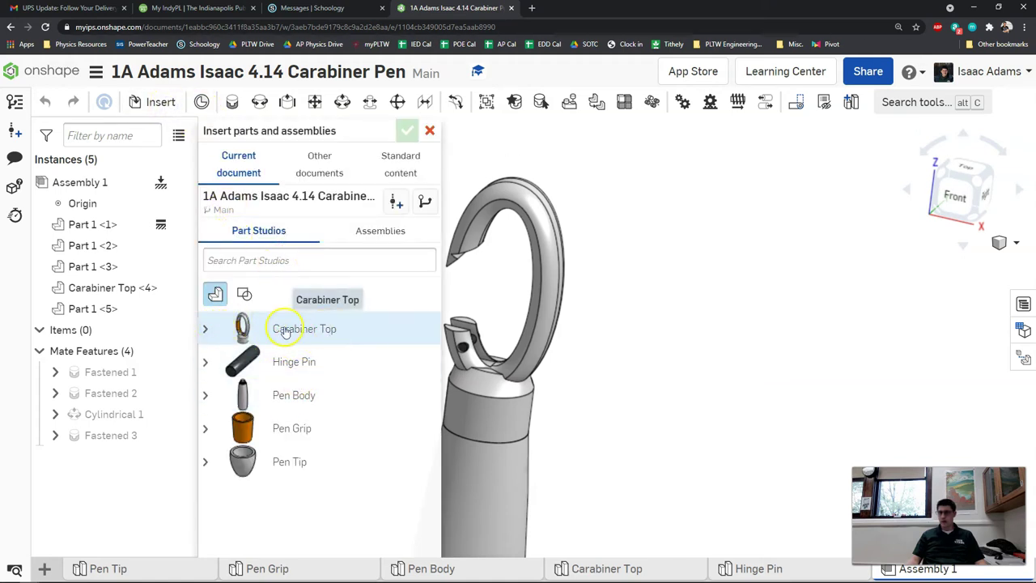
click(206, 329)
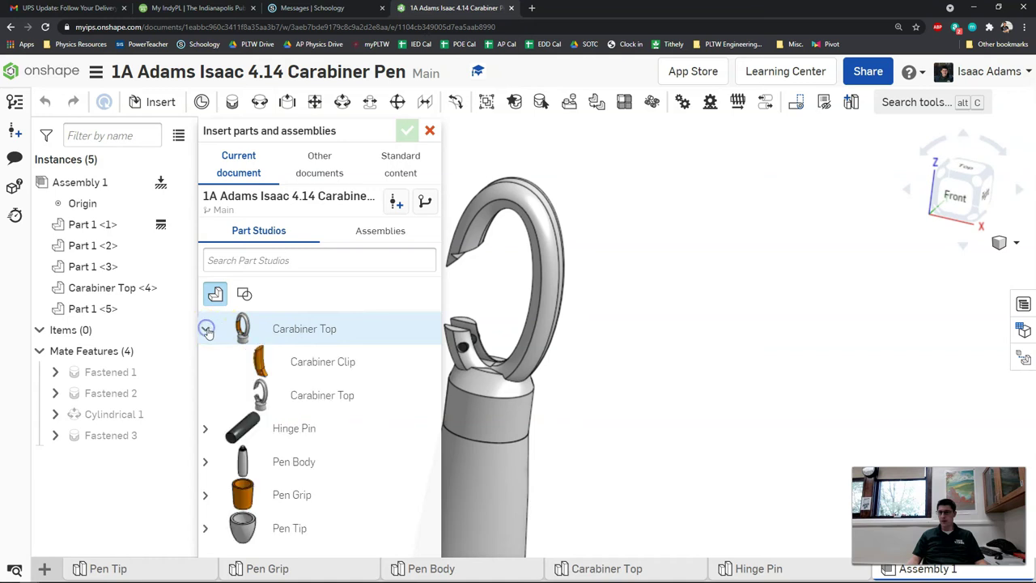
click(259, 365)
click(644, 320)
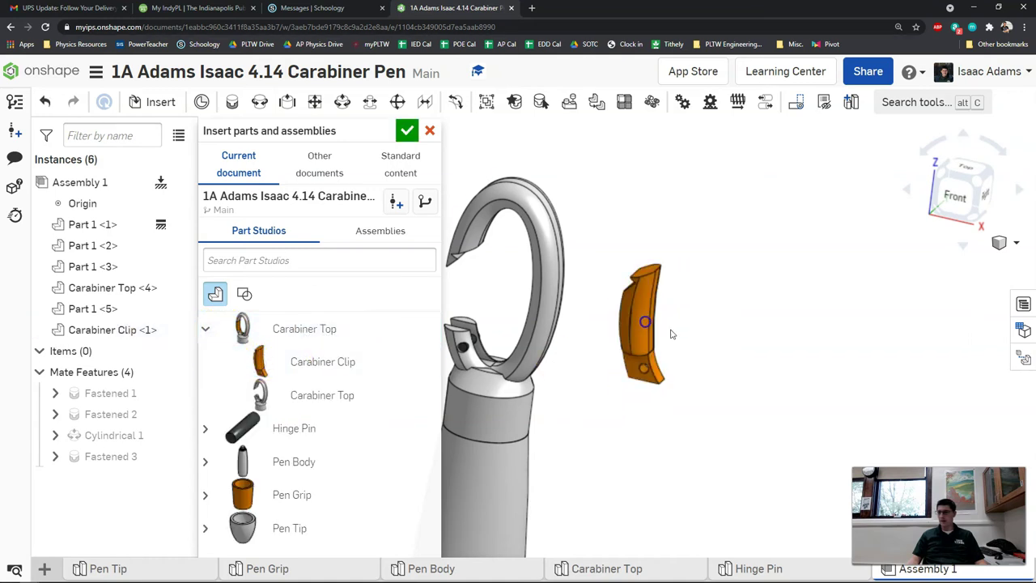
click(405, 132)
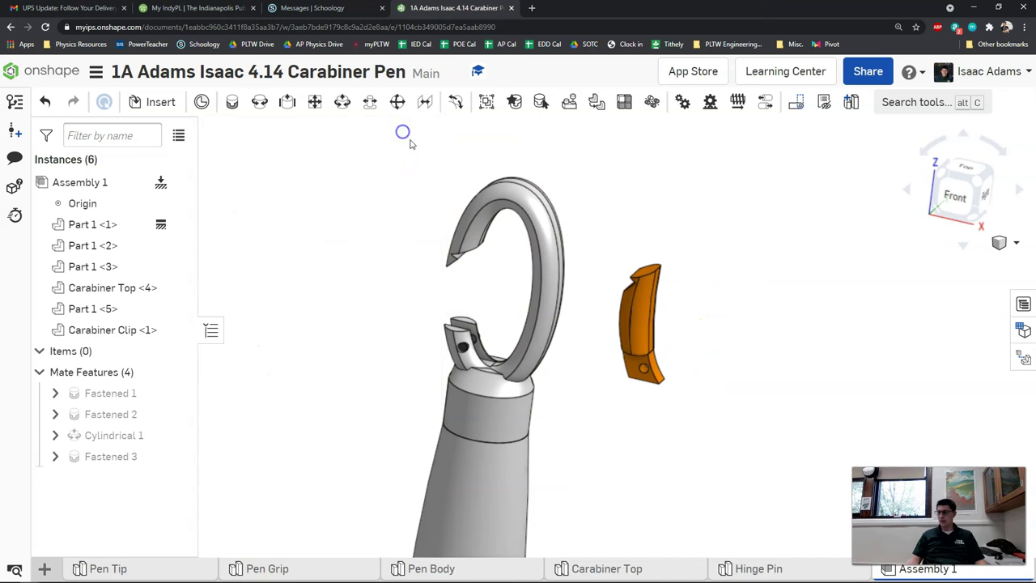
Step: Start a revolute mate and take the centre of the Carabiner Clip's hinge hole as the first mate connector
scroll(703, 297, up, 2)
right_drag(675, 298, 683, 290)
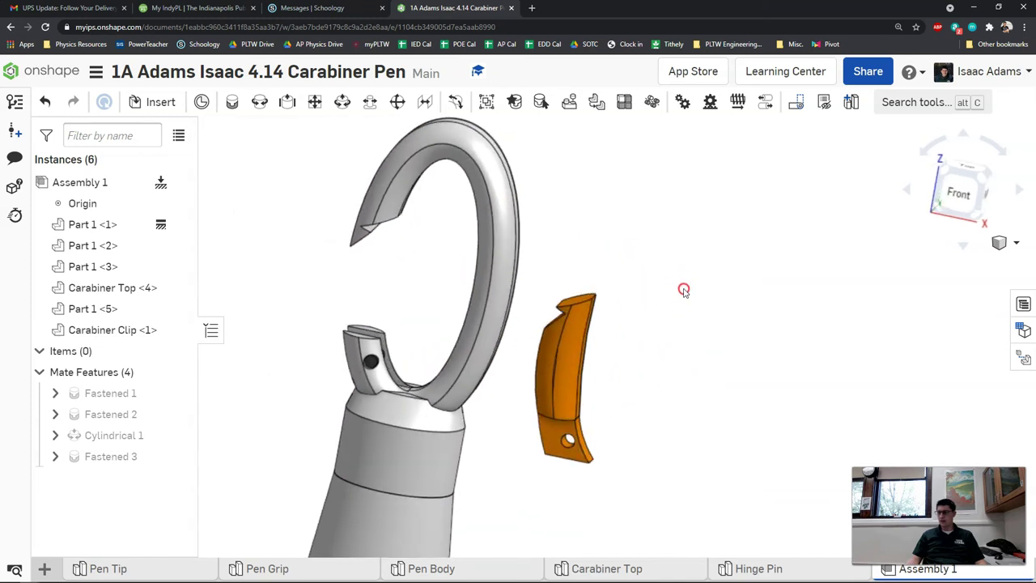
middle_drag(668, 305, 608, 283)
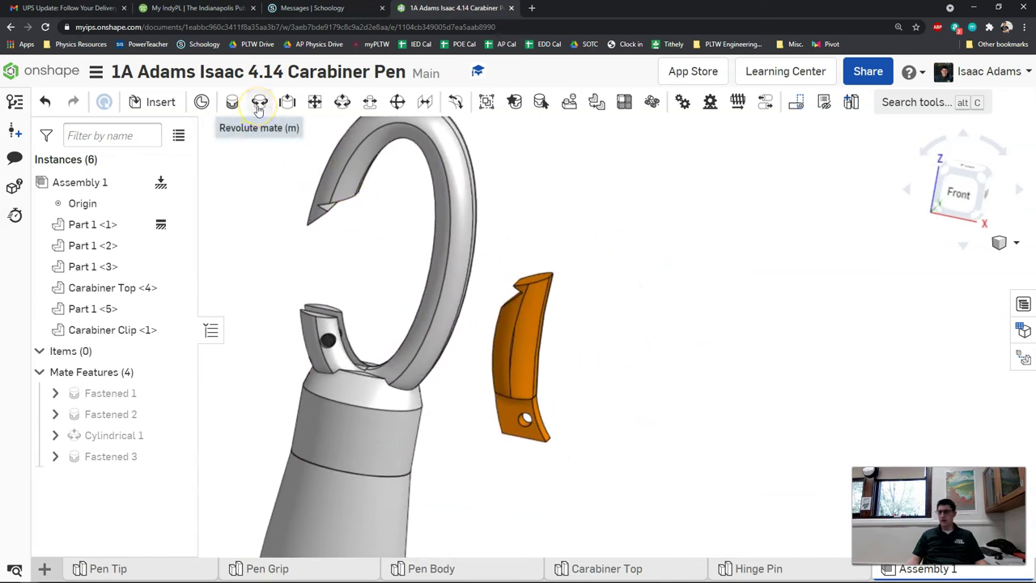
click(259, 102)
scroll(446, 270, up, 5)
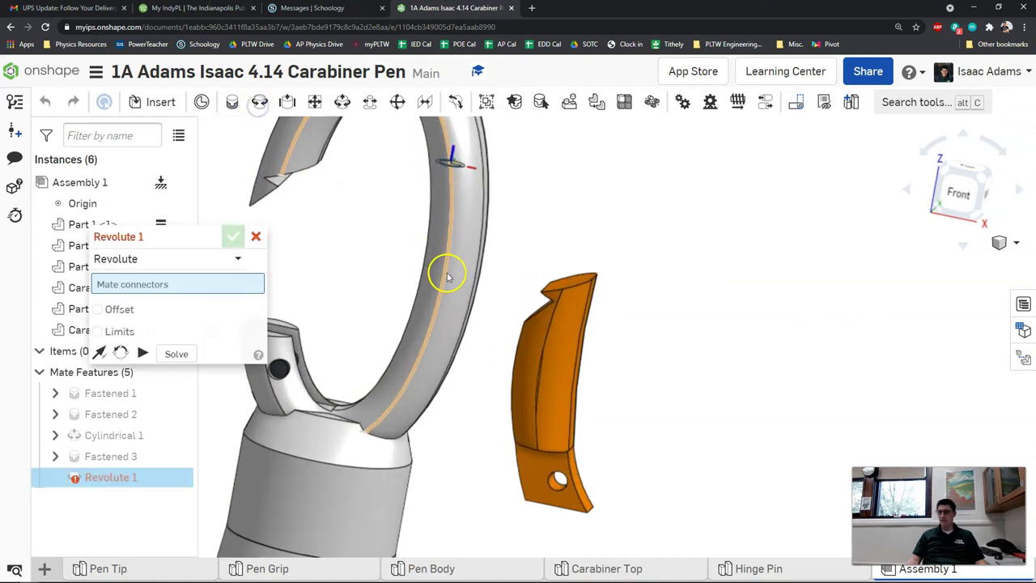
middle_drag(450, 165, 444, 154)
scroll(613, 326, up, 6)
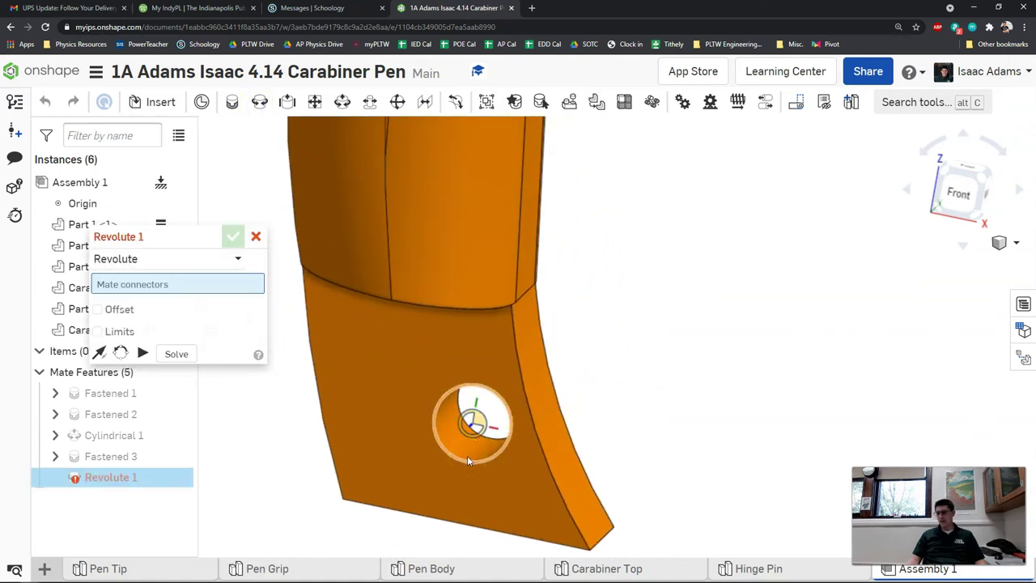
click(466, 455)
Step: Take the centre of the hinge hole on the inner face of the Carabiner Top's slot as the second mate connector
scroll(467, 456, down, 5)
middle_drag(375, 272, 559, 425)
scroll(448, 418, up, 4)
right_drag(434, 416, 654, 354)
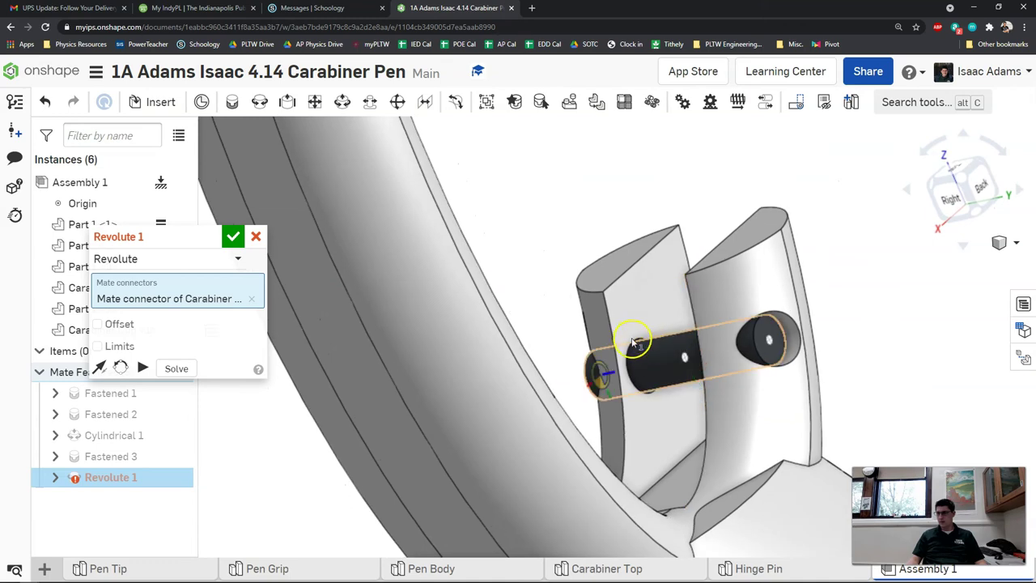
scroll(635, 341, up, 5)
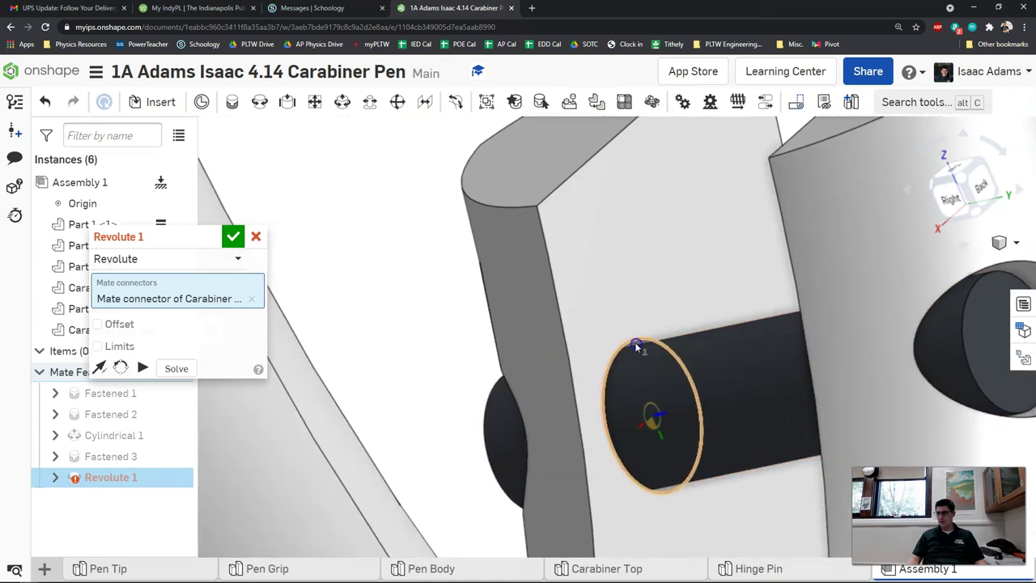
click(636, 346)
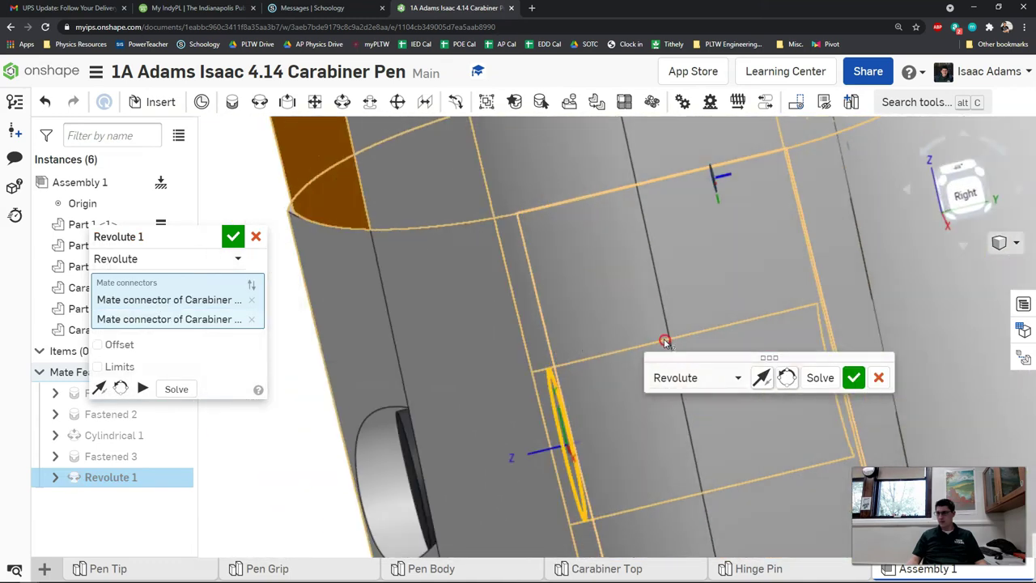
Step: Enable the offset on the revolute mate and set its Z distance to 0.0125 in
right_drag(664, 342, 517, 338)
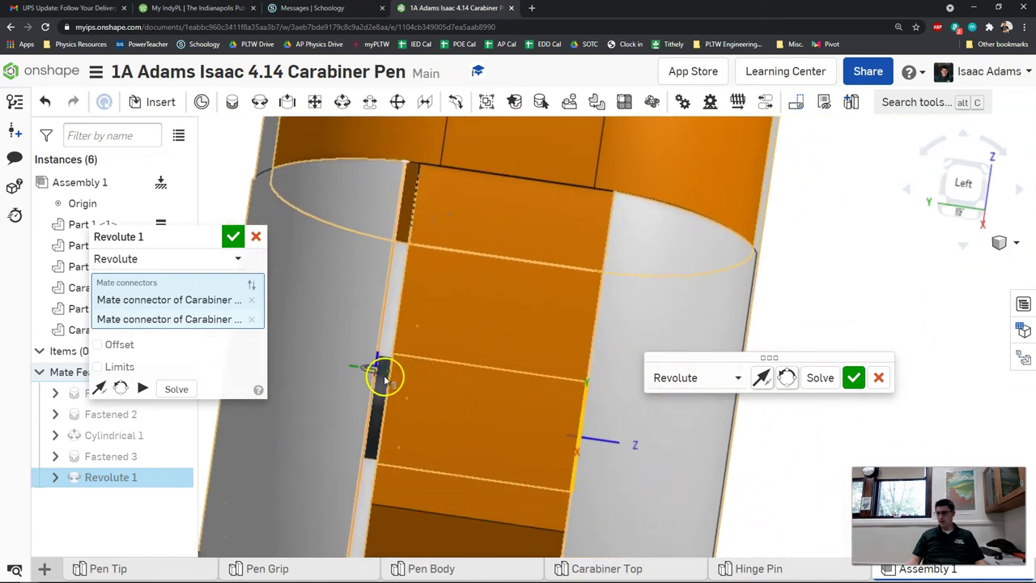
click(114, 346)
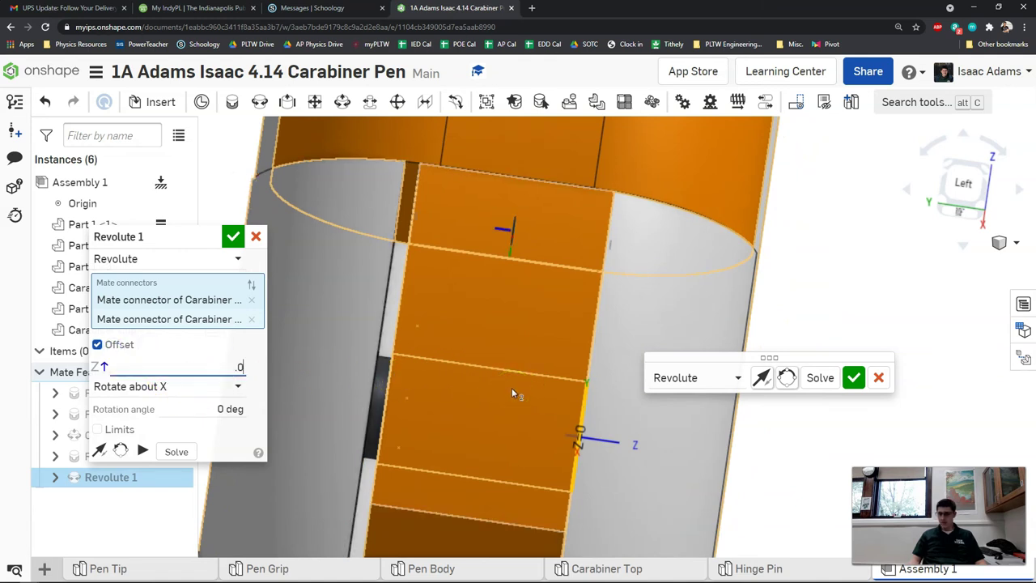
text(.0125)
click(853, 246)
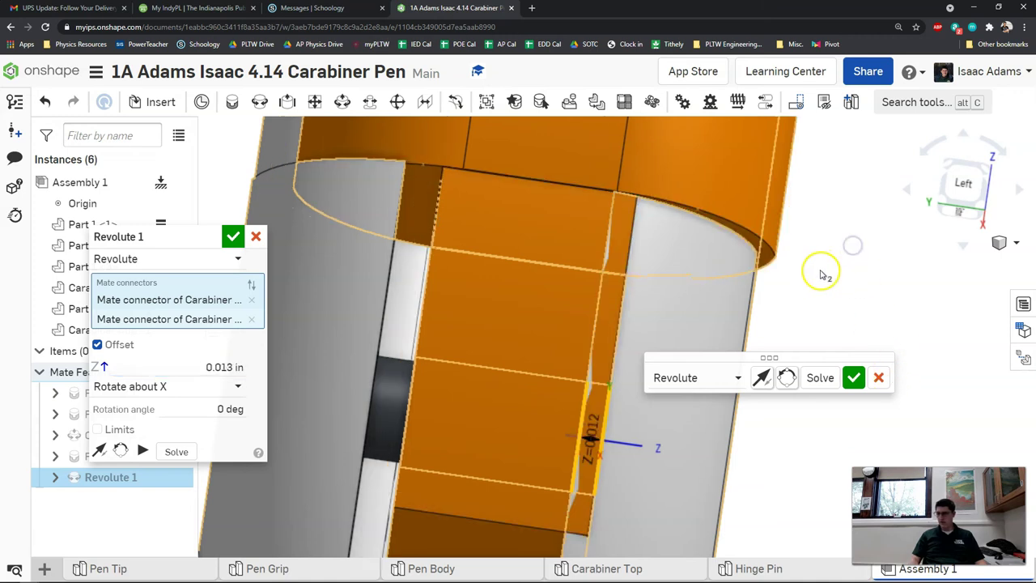
click(218, 366)
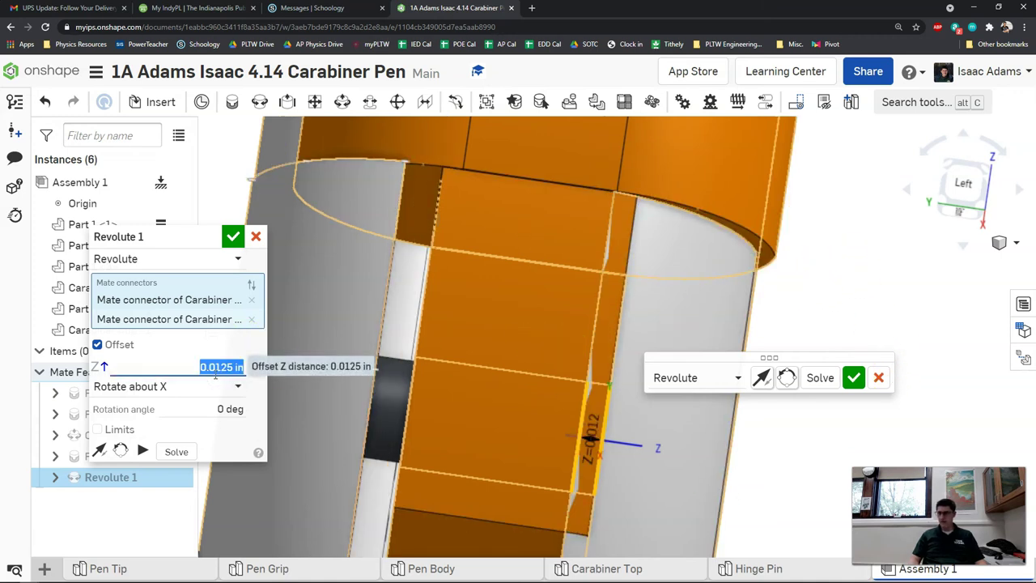
click(816, 306)
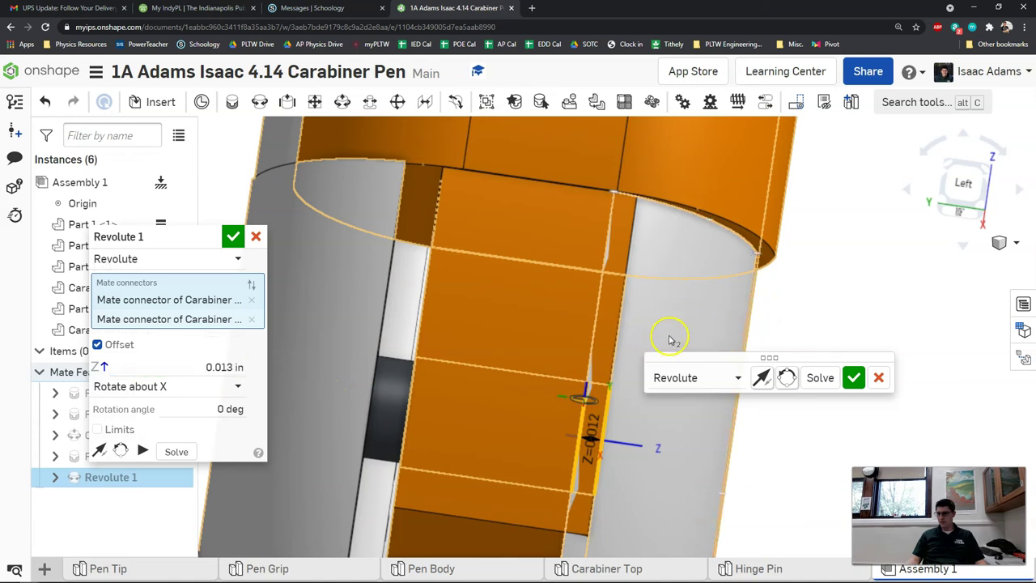
Step: Reset the revolute mate's Z offset to 0 in and check the clip's position in the slot
right_drag(670, 340, 599, 346)
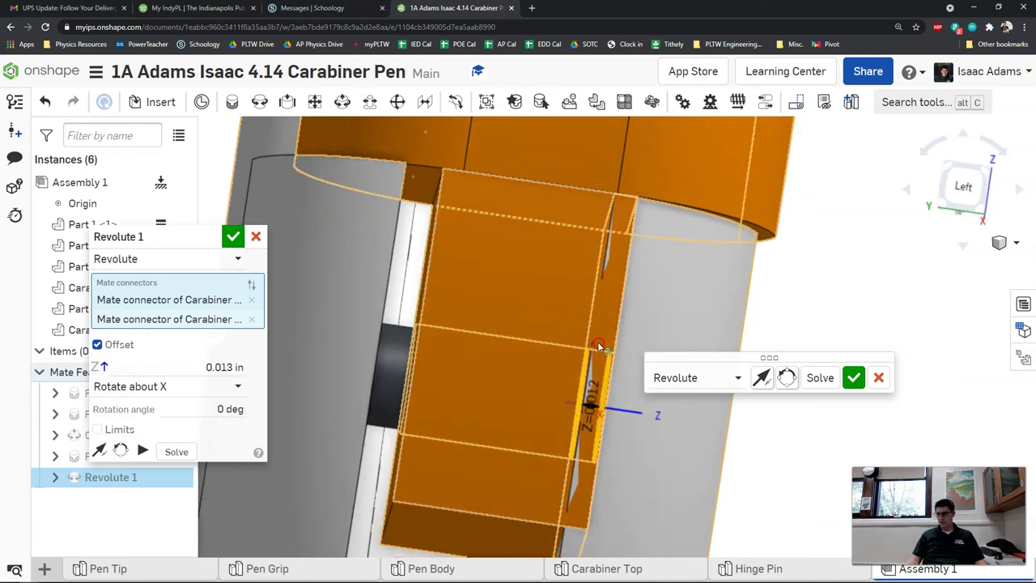
right_drag(518, 312, 542, 272)
click(224, 364)
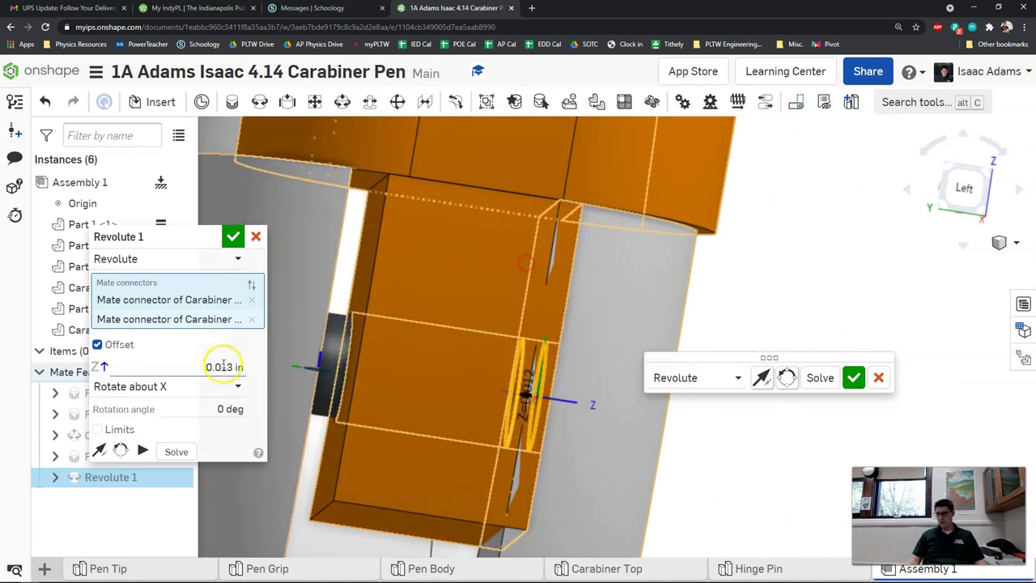
text(0)
click(653, 250)
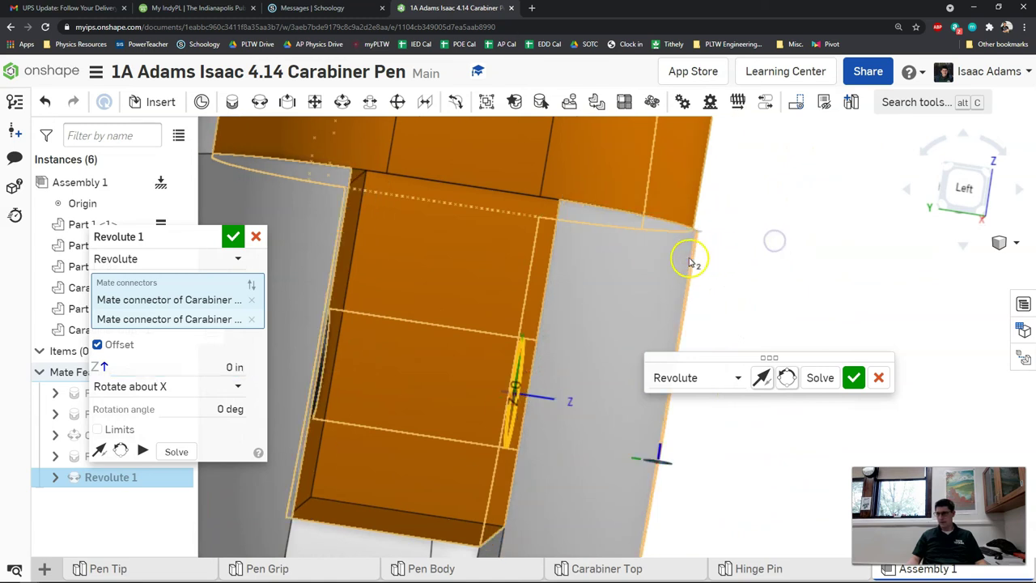
right_drag(689, 256, 676, 259)
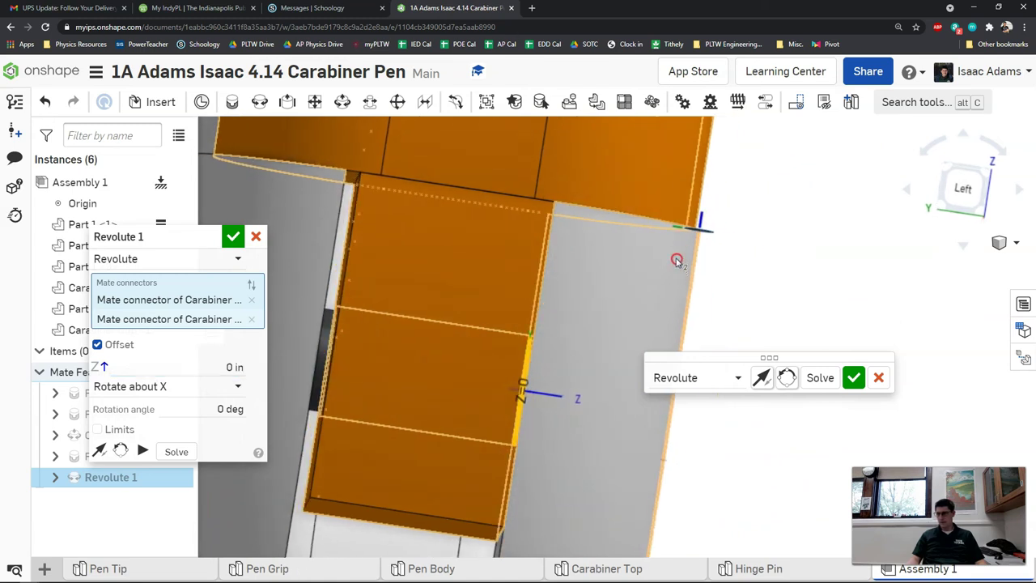
Step: Try a Z offset of -0.01 in for the clip, followed by -0.005 in
click(208, 362)
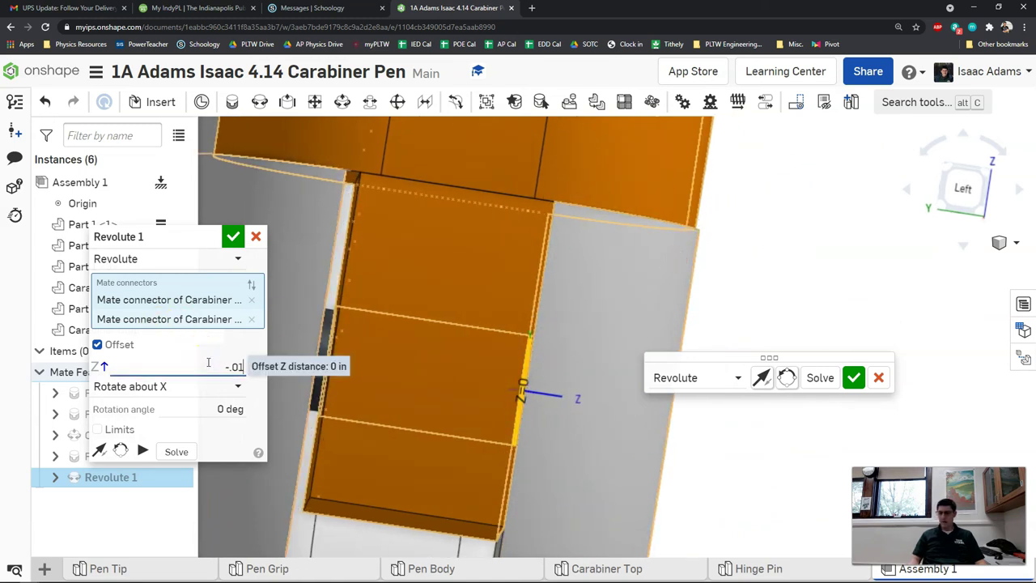
text(-.0125)
click(790, 226)
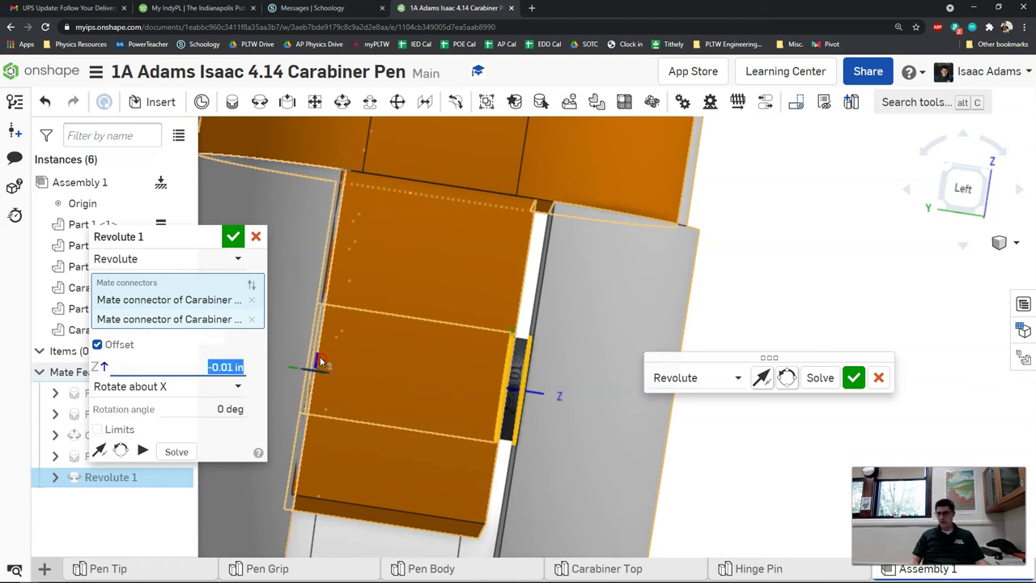
key(BackSpace)
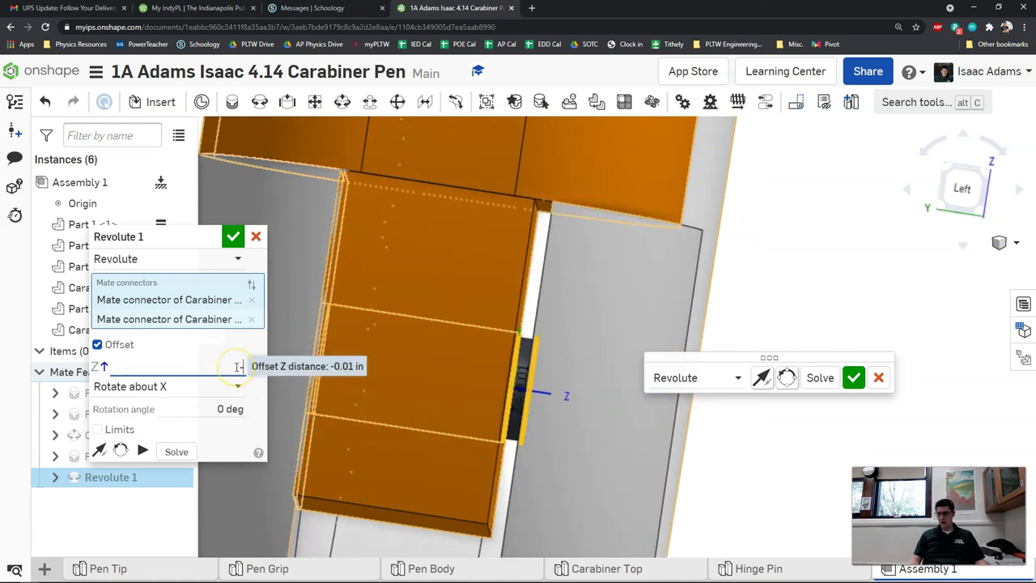
click(797, 330)
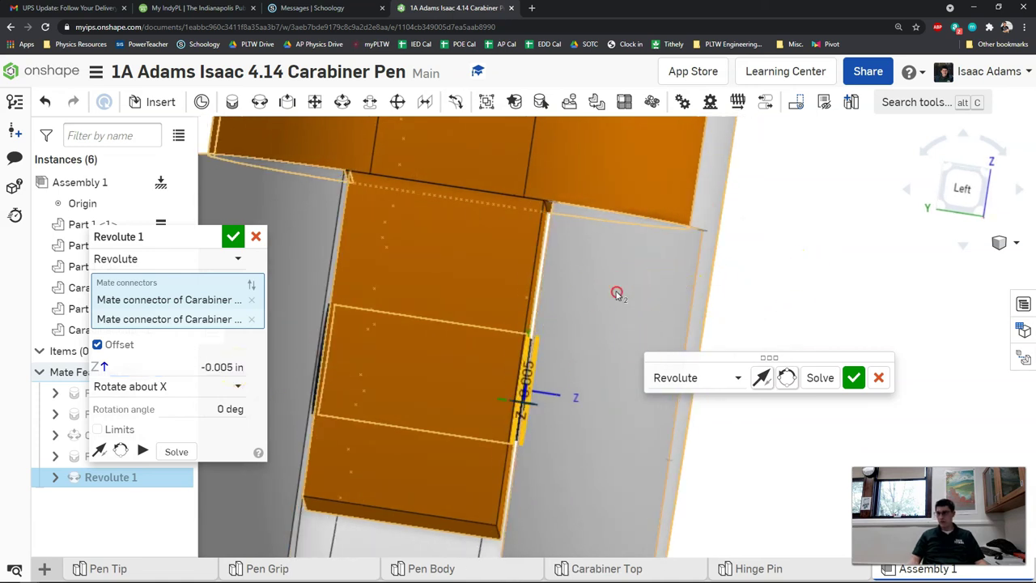
Step: Centre the clip in the slot as seen from the Left view, trying a Z offset of -0.006 in and settling on -0.004 in
click(949, 192)
scroll(684, 270, up, 10)
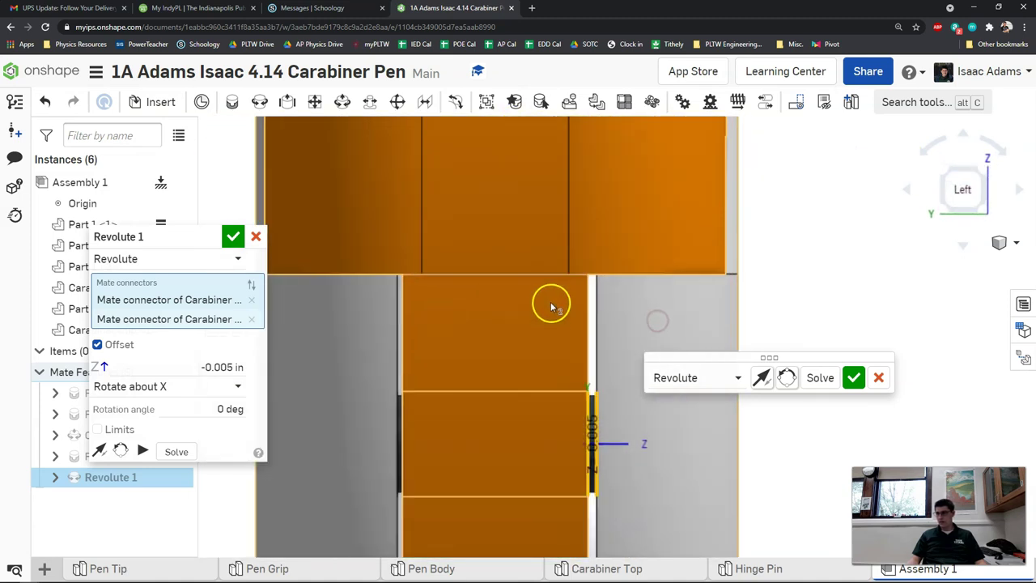
mouse_move(547, 304)
middle_down()
mouse_move(556, 265)
mouse_move(521, 292)
mouse_move(528, 275)
middle_up()
middle_drag(517, 334, 525, 323)
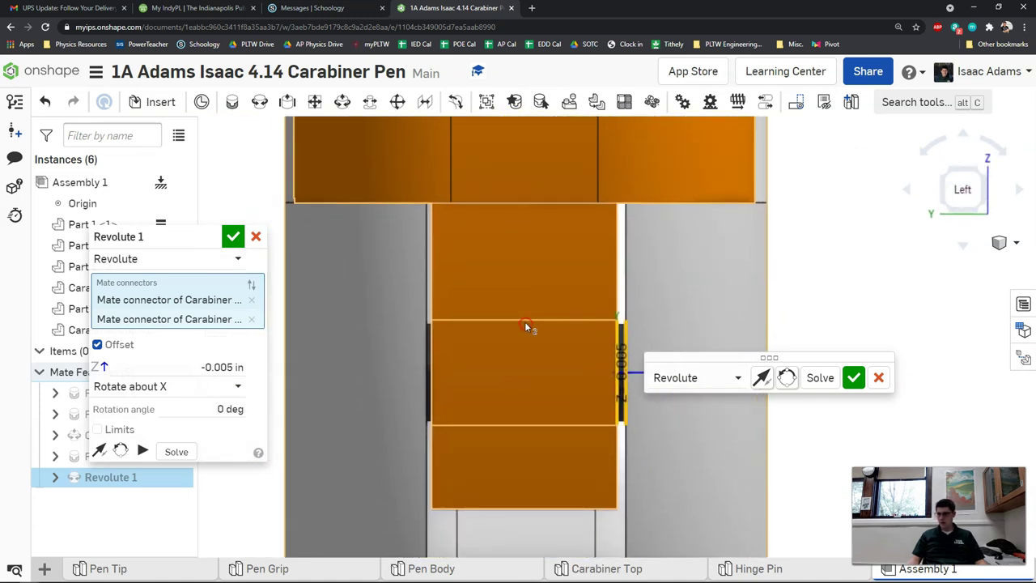
click(229, 358)
key(BackSpace)
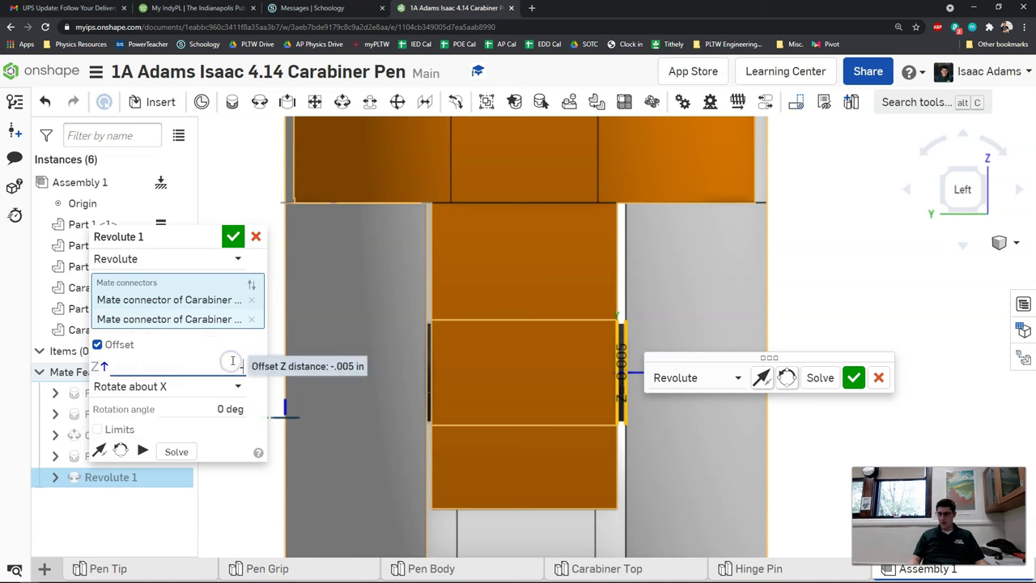
click(902, 302)
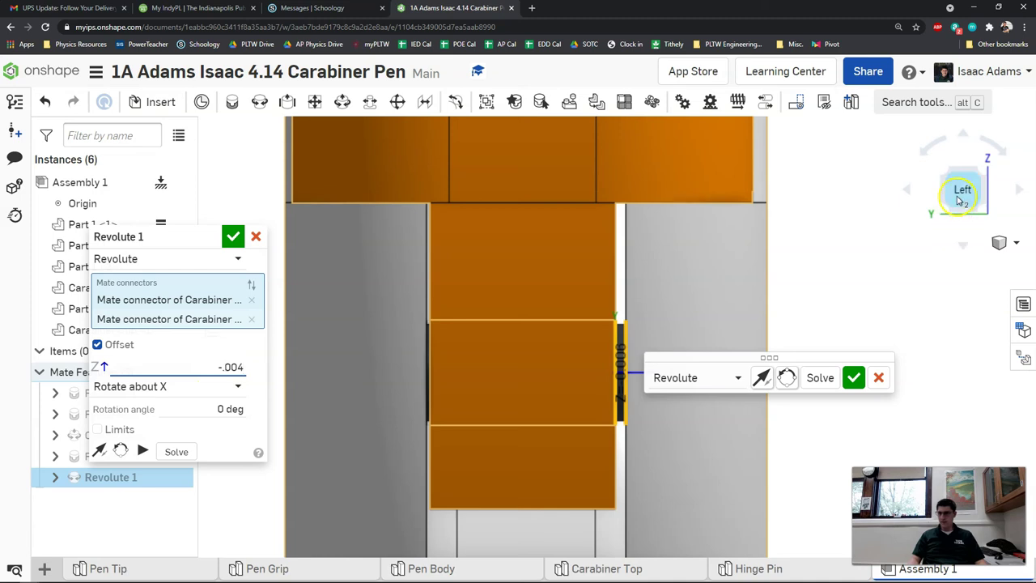
click(867, 211)
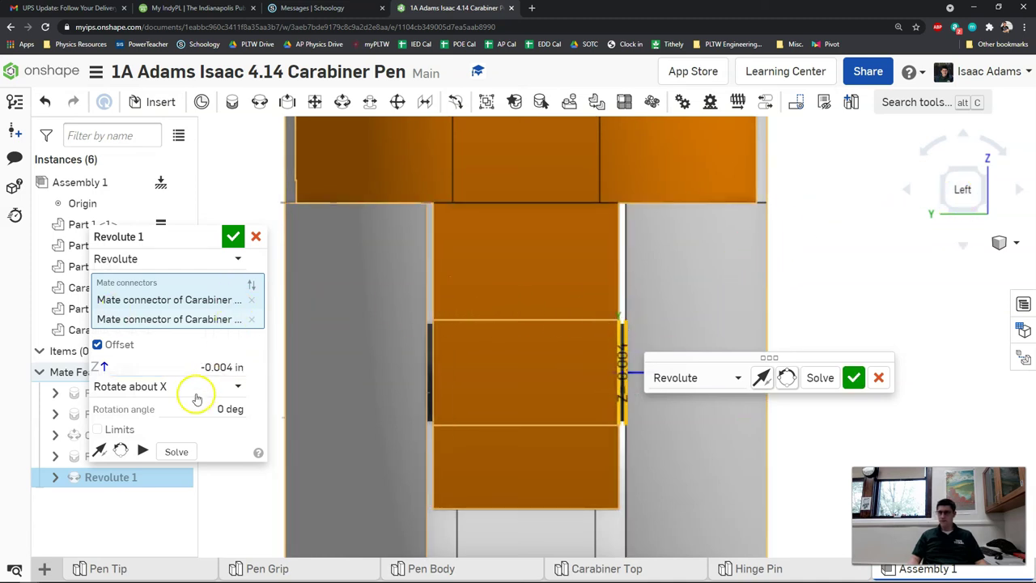
Step: Enable limits on the revolute mate with a minimum of -35 deg and a maximum of 0 deg
right_drag(453, 340, 559, 279)
click(97, 429)
right_drag(521, 340, 536, 378)
scroll(524, 336, down, 2)
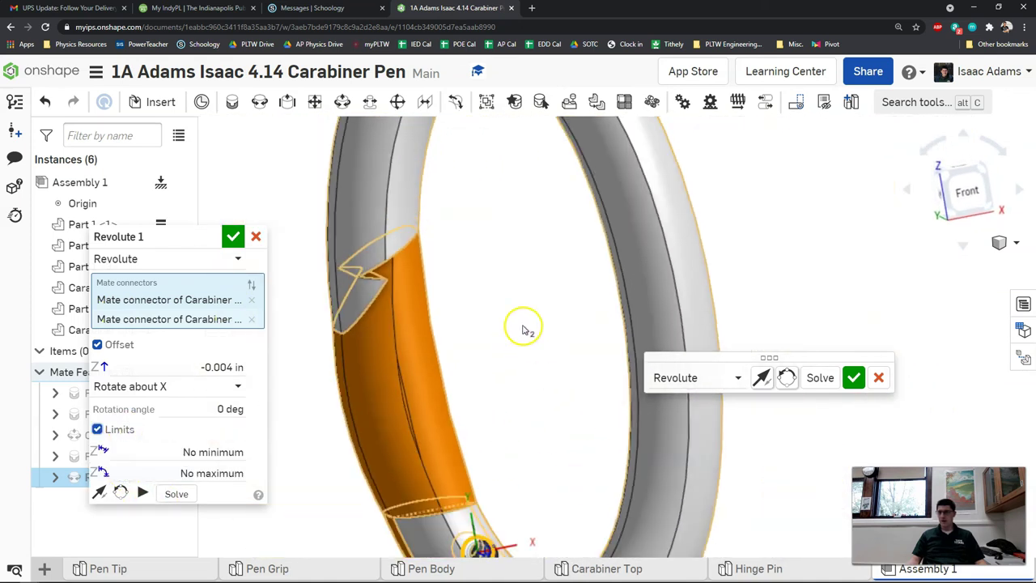
click(214, 451)
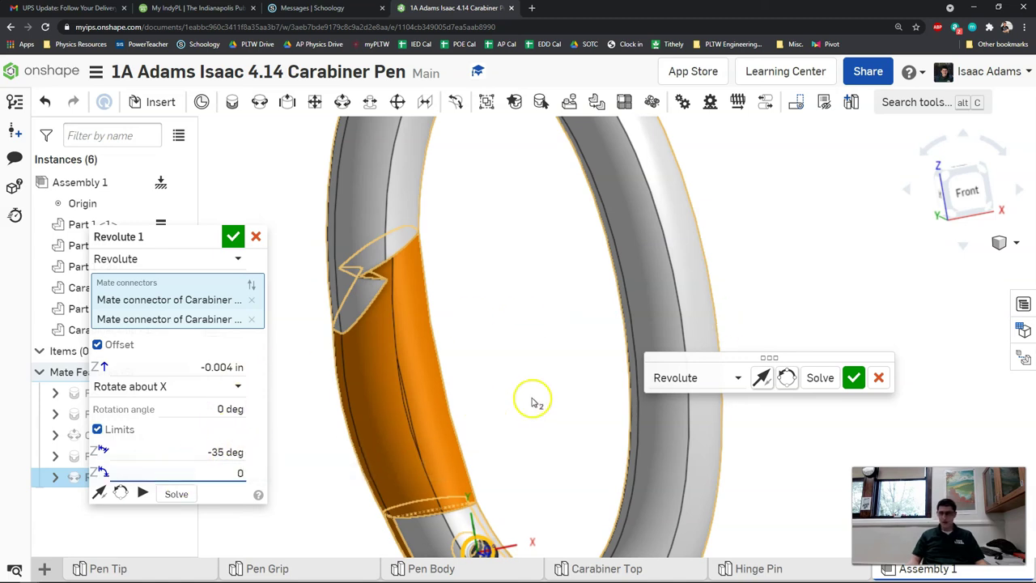
Step: Animate the revolute mate to check the clip's swing within its limits, and accept the mate
click(141, 492)
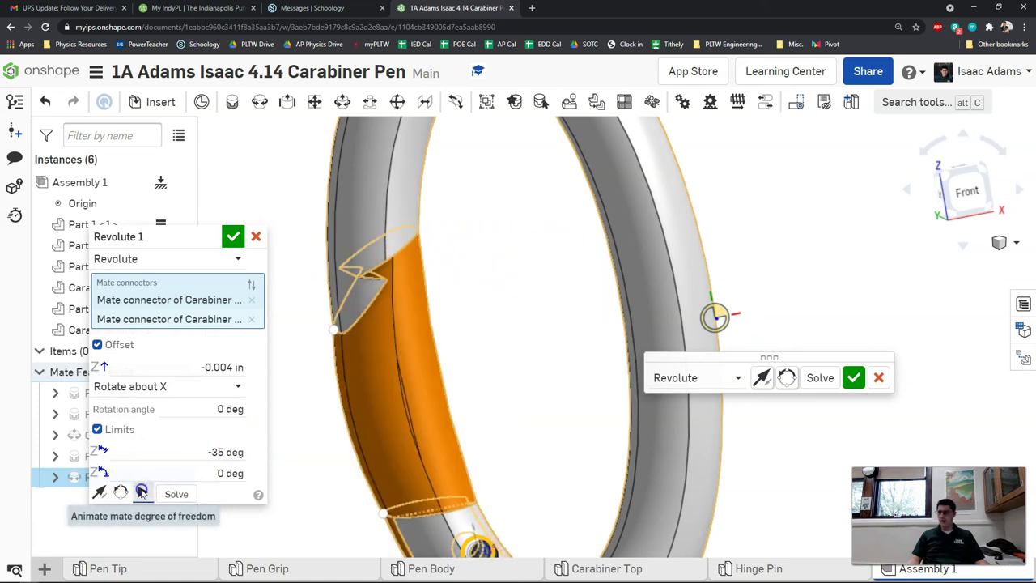
click(142, 492)
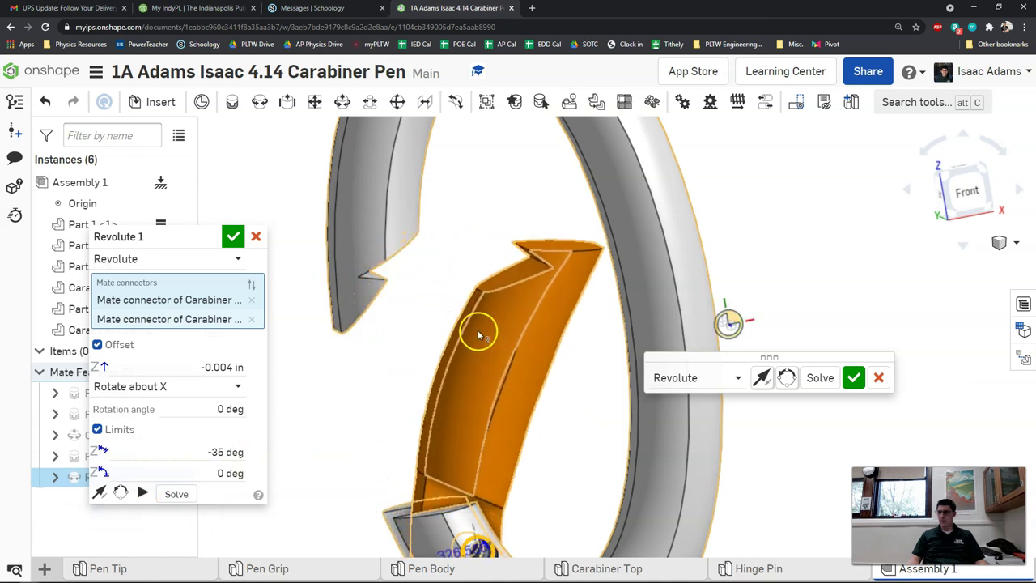
right_drag(479, 335, 474, 292)
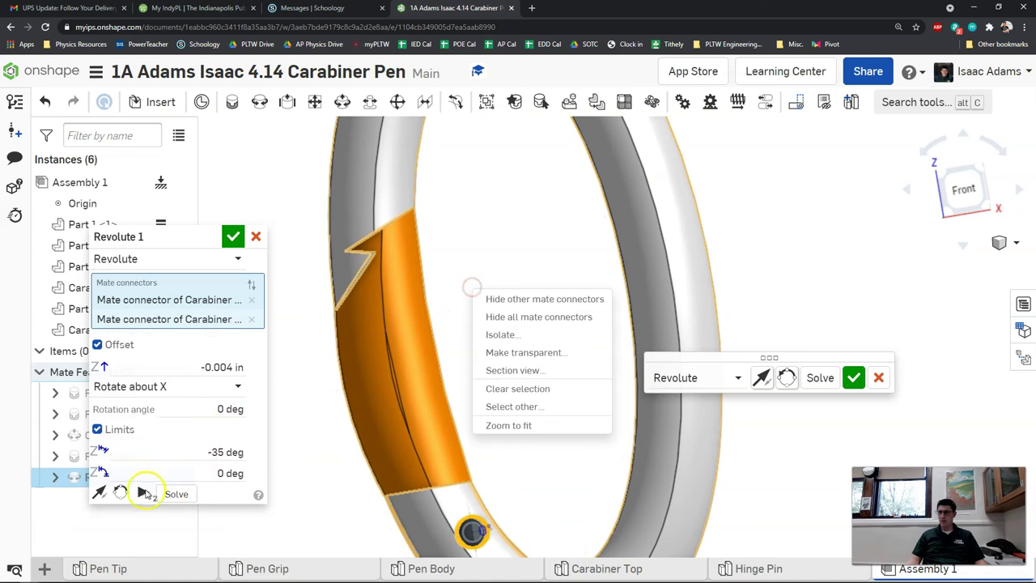
click(142, 494)
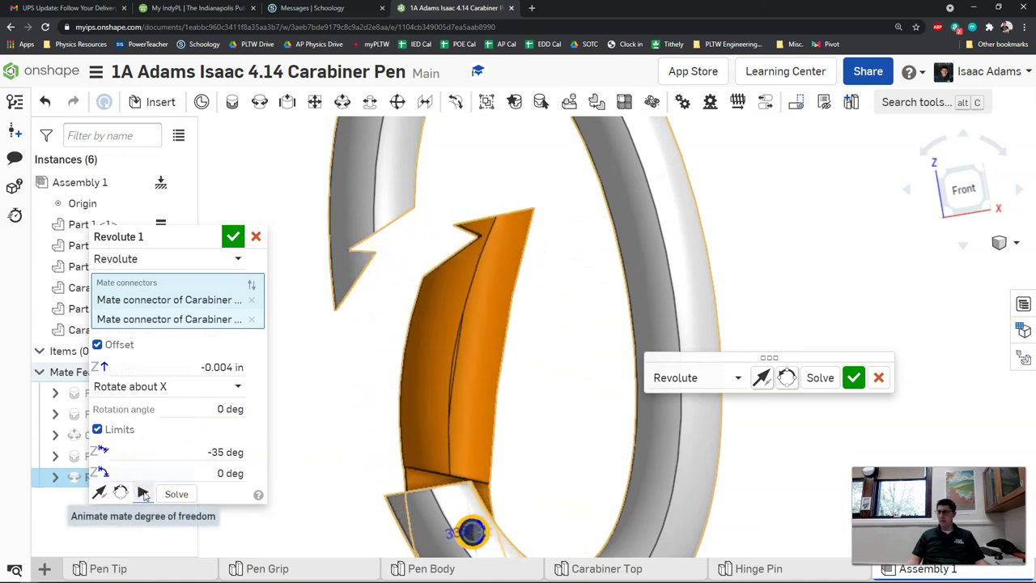
click(142, 493)
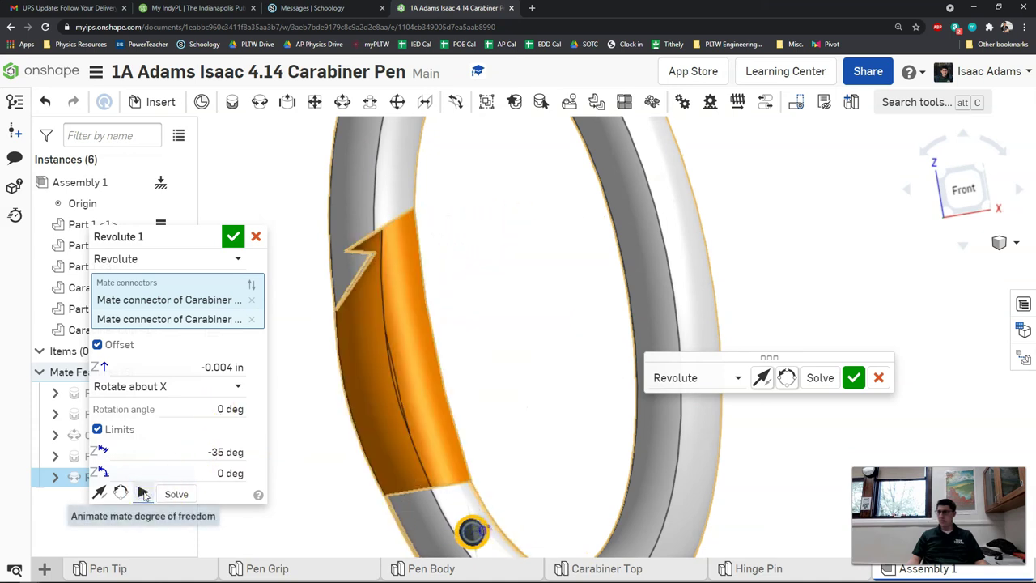
click(233, 236)
Step: Swing the Carabiner Clip open into the ring and turn the Carabiner Top about half a turn on the pen body
scroll(526, 319, down, 4)
scroll(551, 326, down, 2)
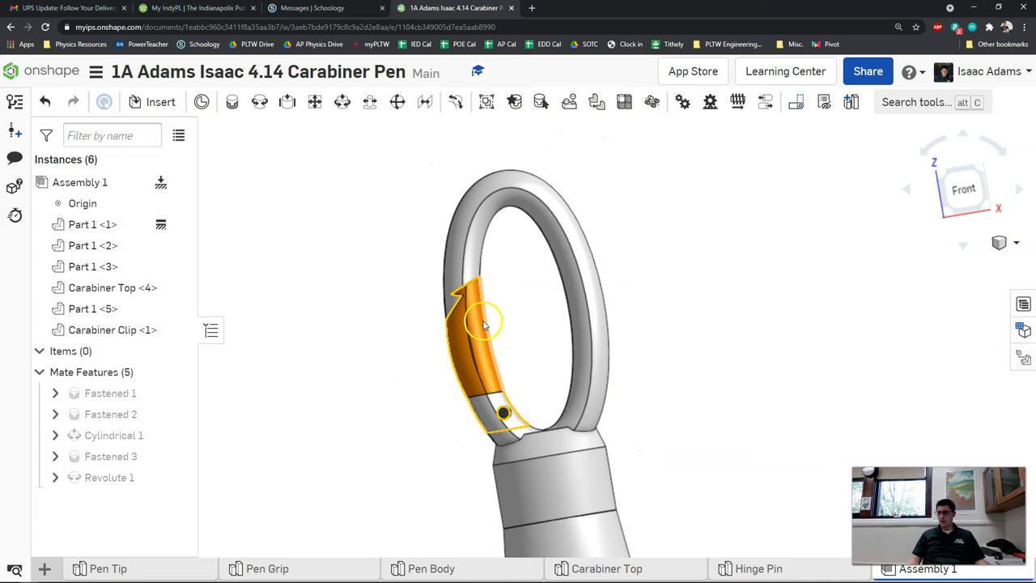
drag(485, 322, 593, 308)
scroll(524, 429, down, 3)
drag(520, 433, 467, 427)
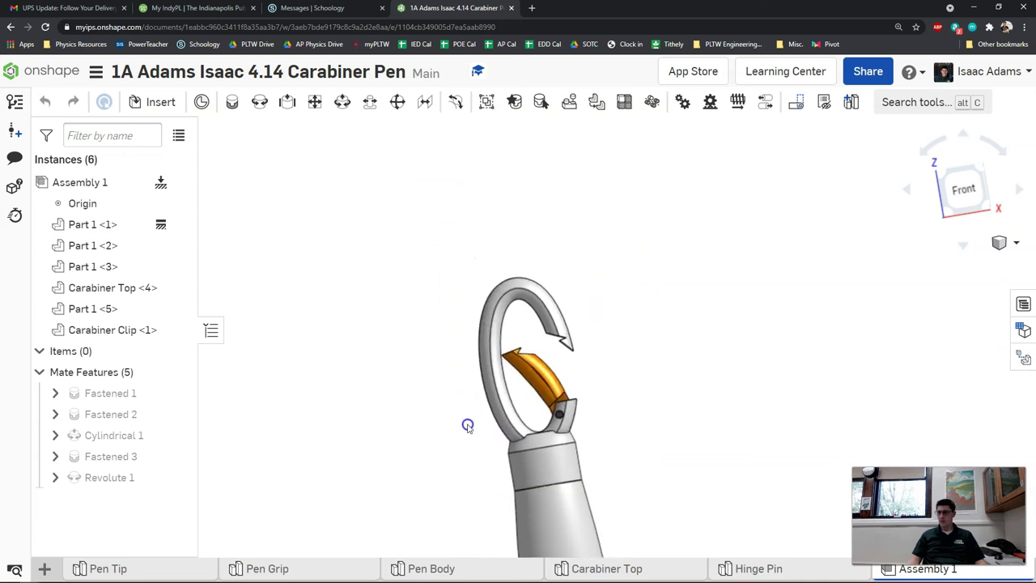
scroll(684, 416, down, 4)
right_drag(705, 413, 673, 409)
middle_drag(663, 325, 631, 377)
scroll(679, 306, up, 4)
right_drag(651, 348, 574, 258)
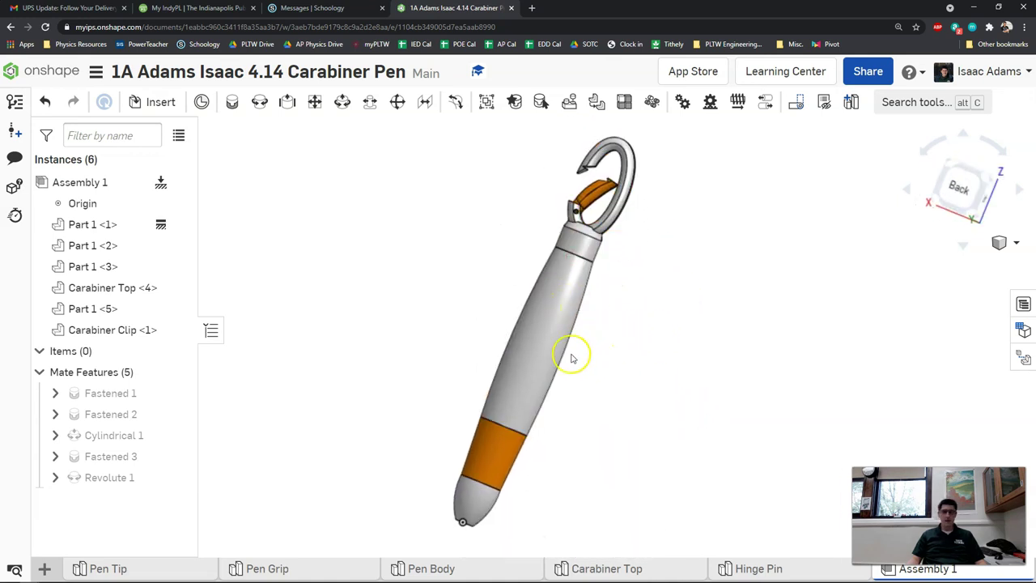